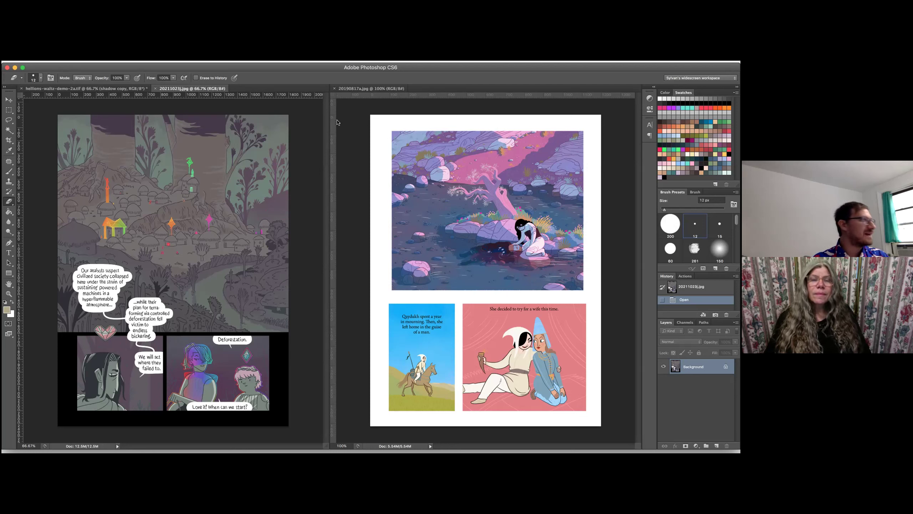
- Bring the two-women artwork forward and consolidate all open images into tabs
left_click(125, 89)
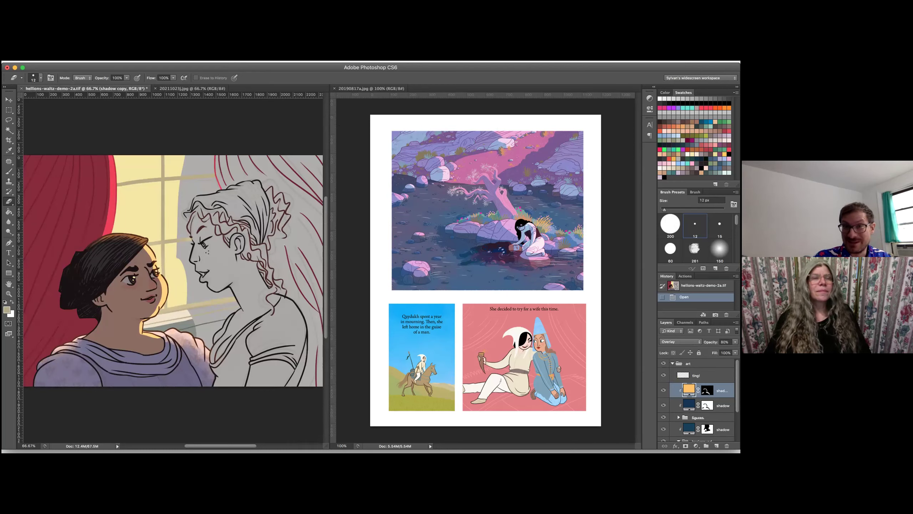
left_click(223, 64)
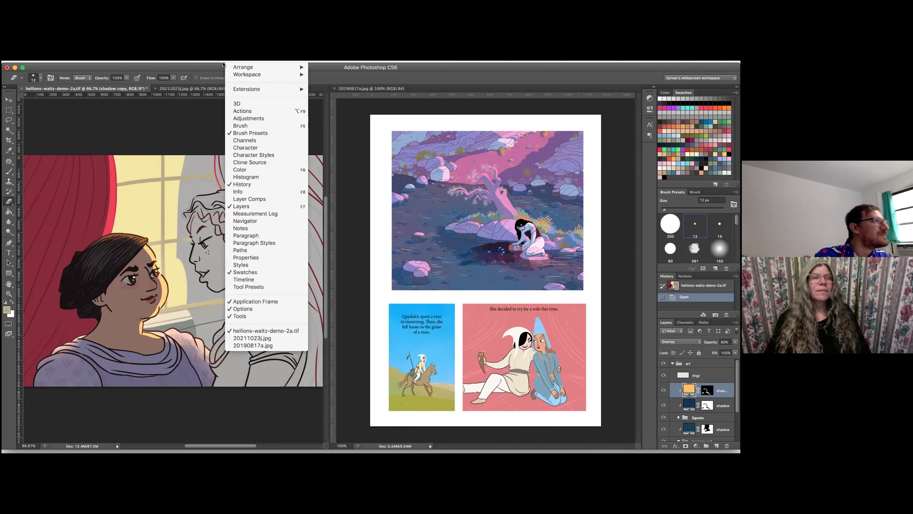
mouse_move(248, 67)
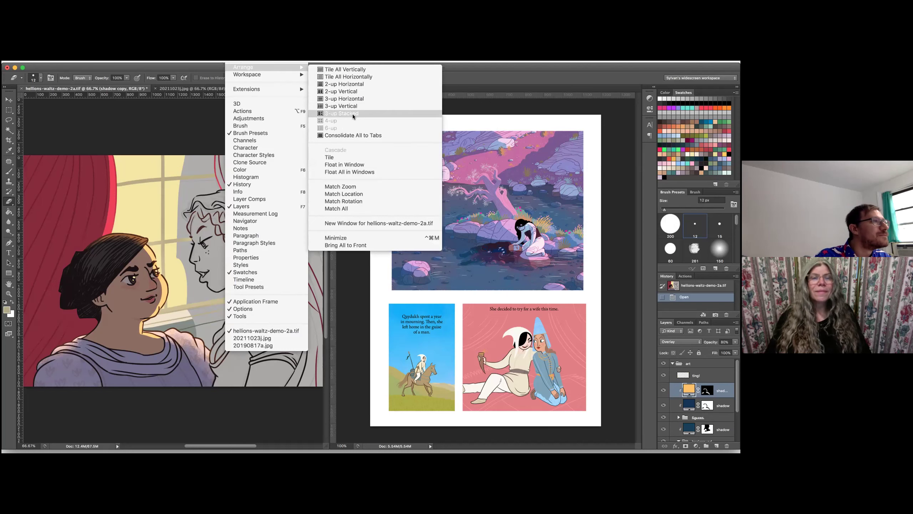
left_click(339, 134)
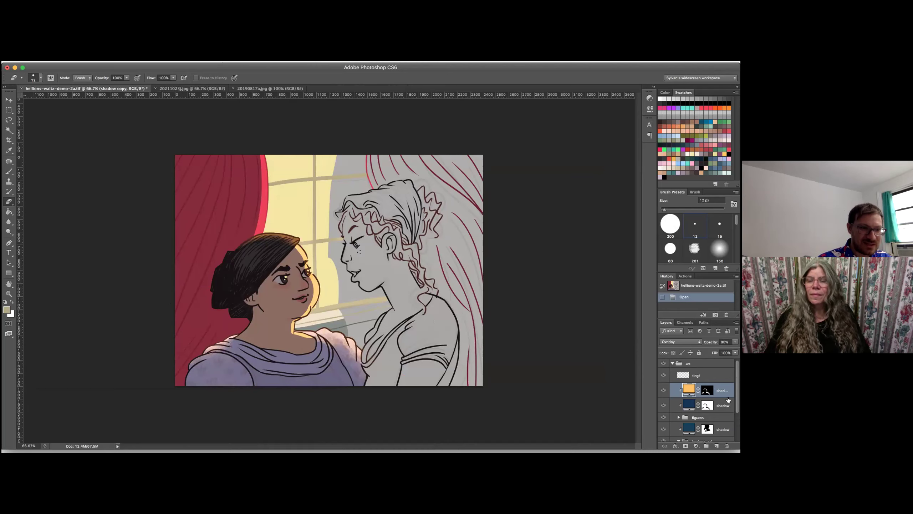
scroll(730, 394, "down", 2)
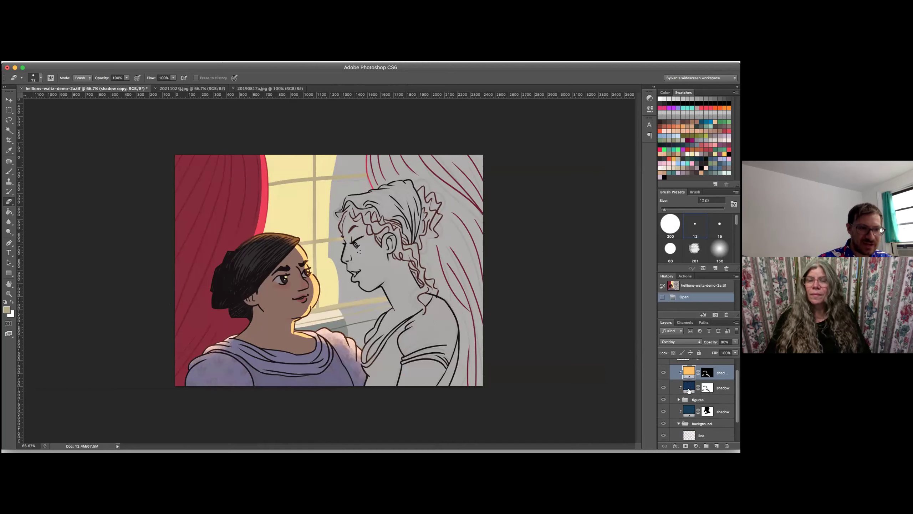
left_click(689, 391)
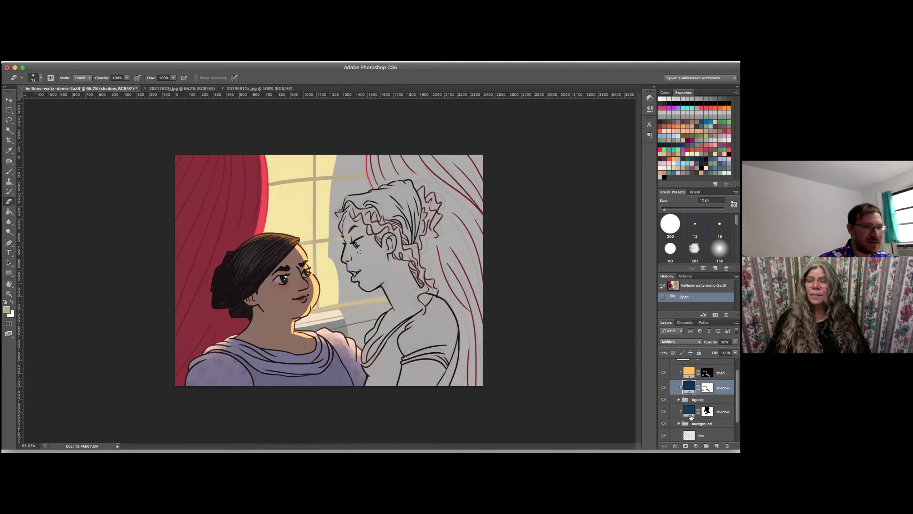
left_click(664, 387)
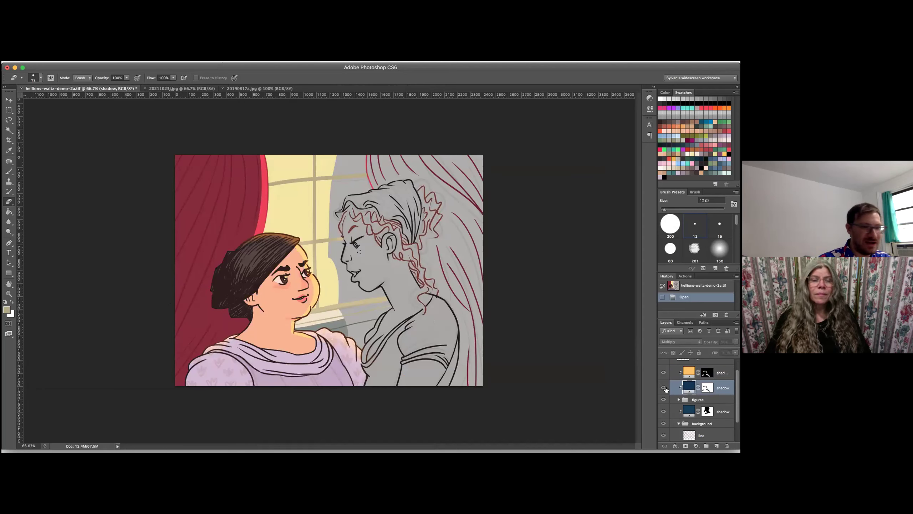
left_click(664, 387)
left_click(664, 373)
left_click(664, 373)
left_click(689, 379)
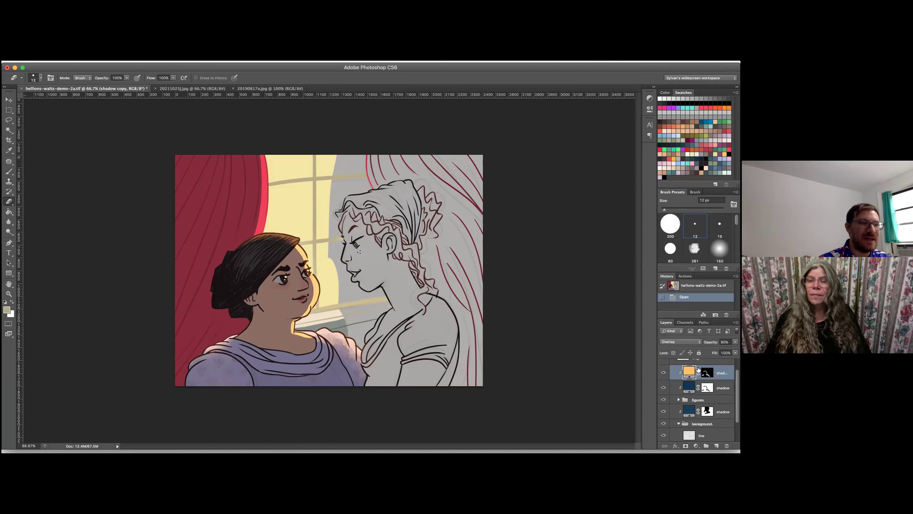
left_click(708, 374)
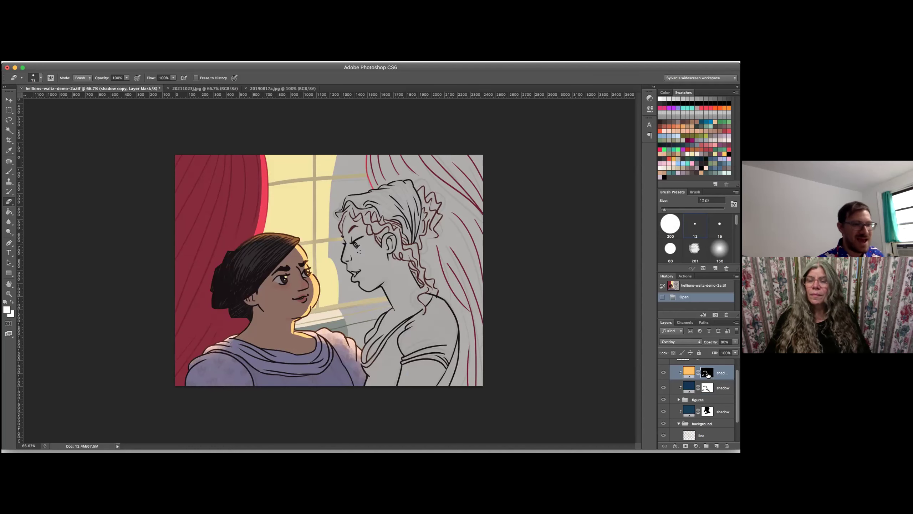
left_click(710, 374, "alt")
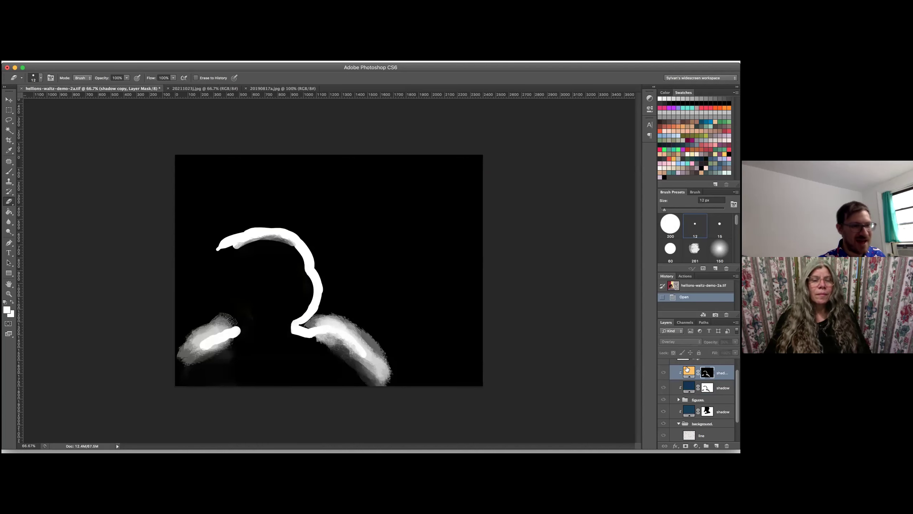
left_click(687, 371)
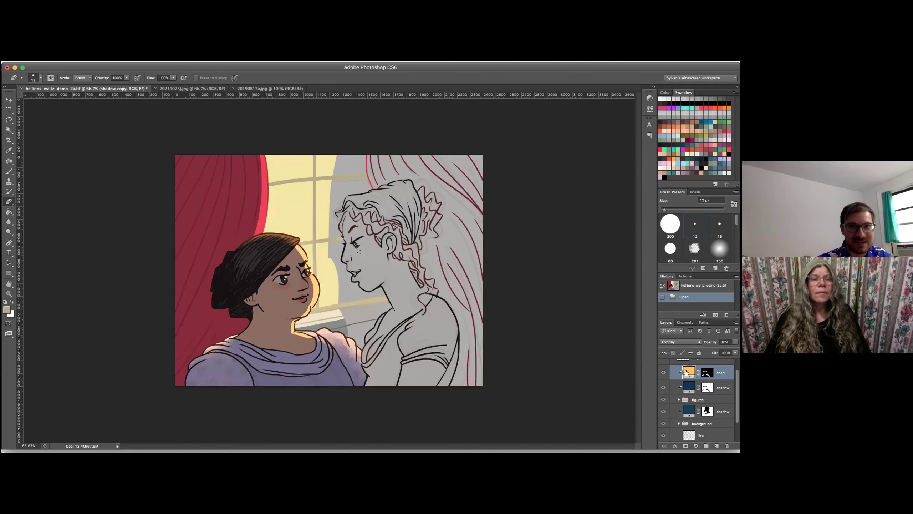
- Collapse the background group and toggle the figures and background groups' visibility to compare
scroll(688, 399, "up", 2)
scroll(689, 405, "down", 5)
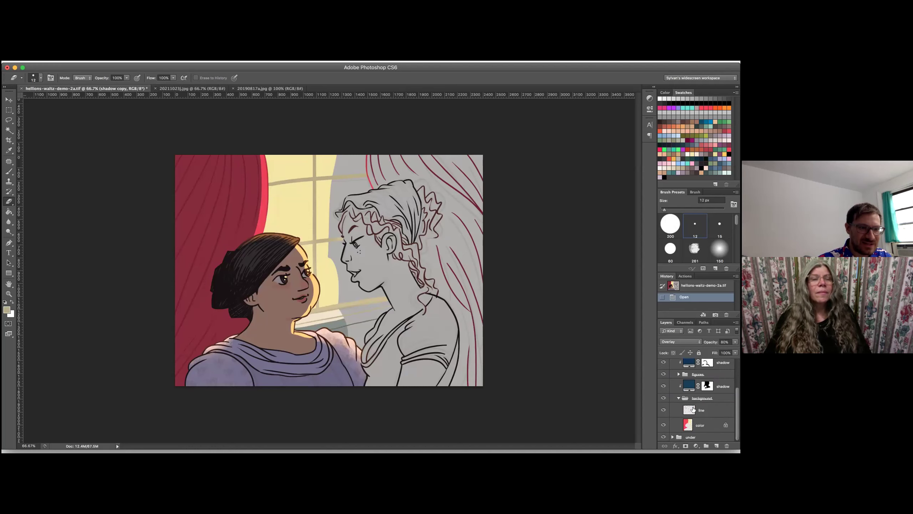
left_click(677, 399)
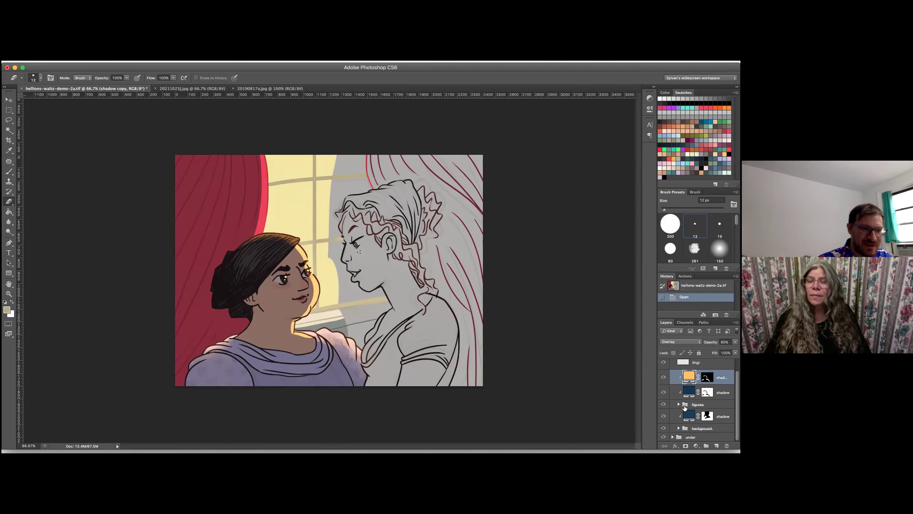
left_click(677, 403)
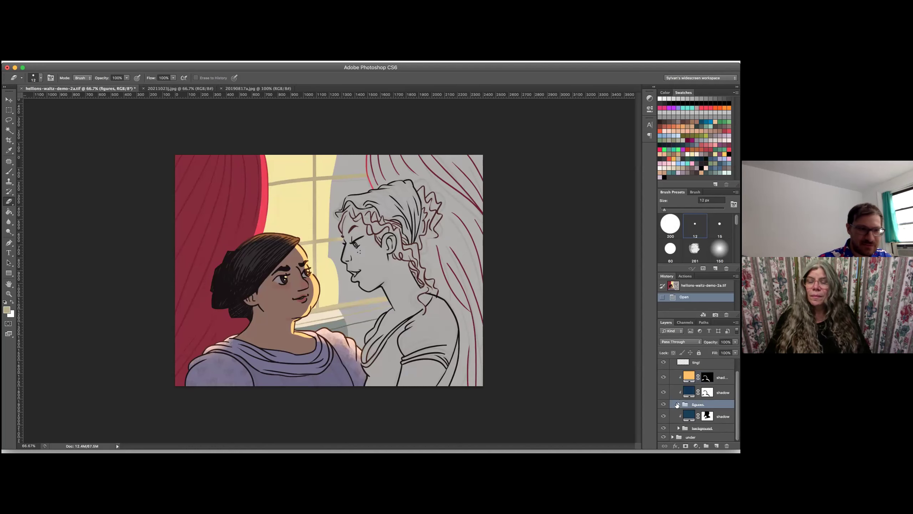
left_click(678, 404)
left_click(677, 404)
left_click(664, 404)
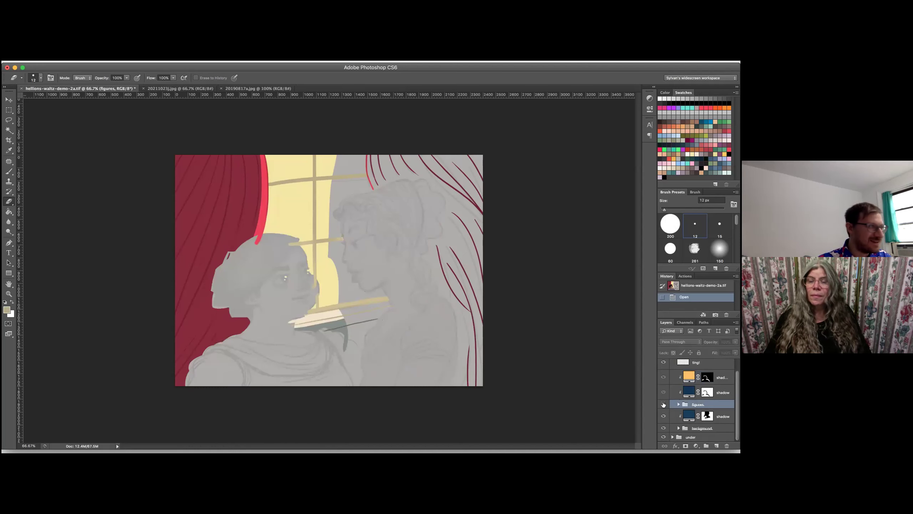
left_click(663, 404)
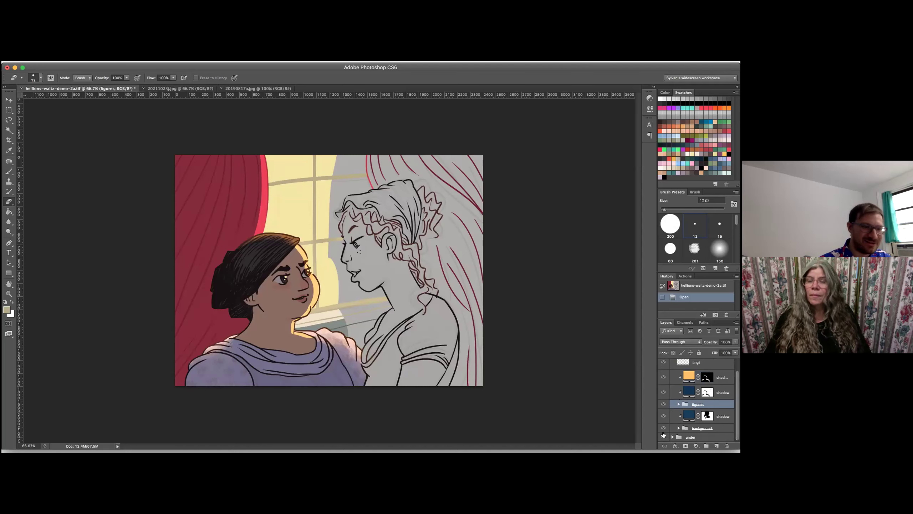
left_click(663, 427)
left_click(664, 428)
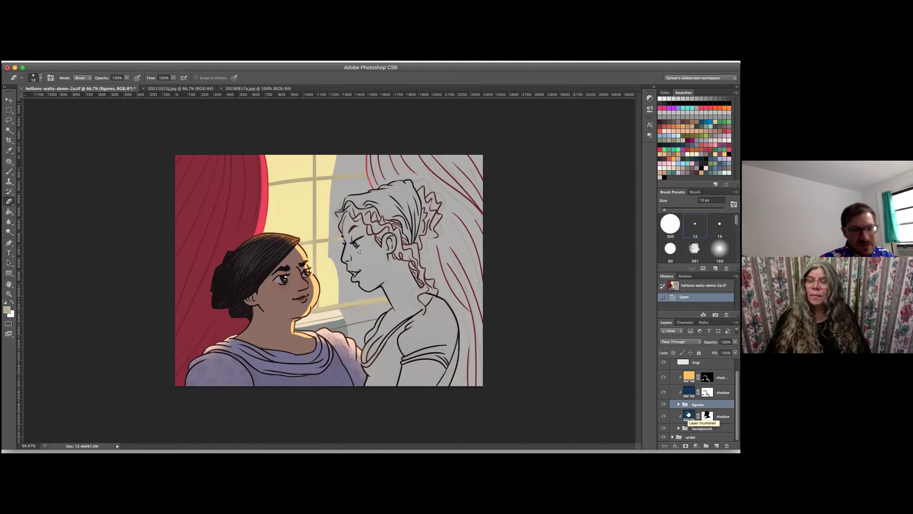
- Select the lower shadow layer and toggle its visibility on and off to compare
left_click(689, 414)
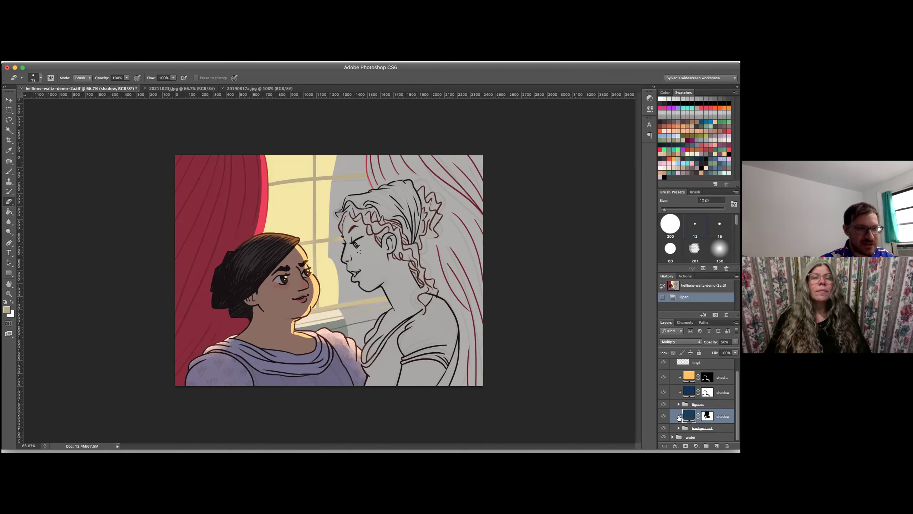
left_click(663, 416)
left_click(663, 417)
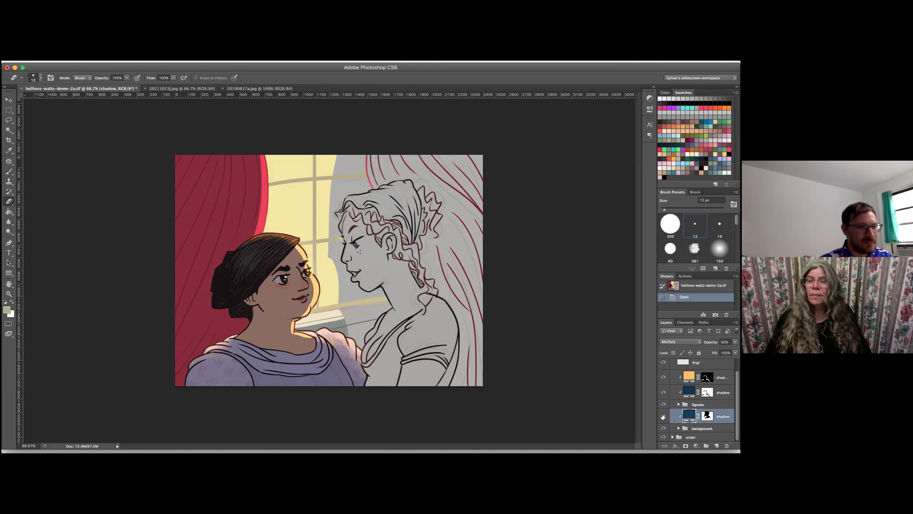
left_click(664, 416)
left_click(663, 416)
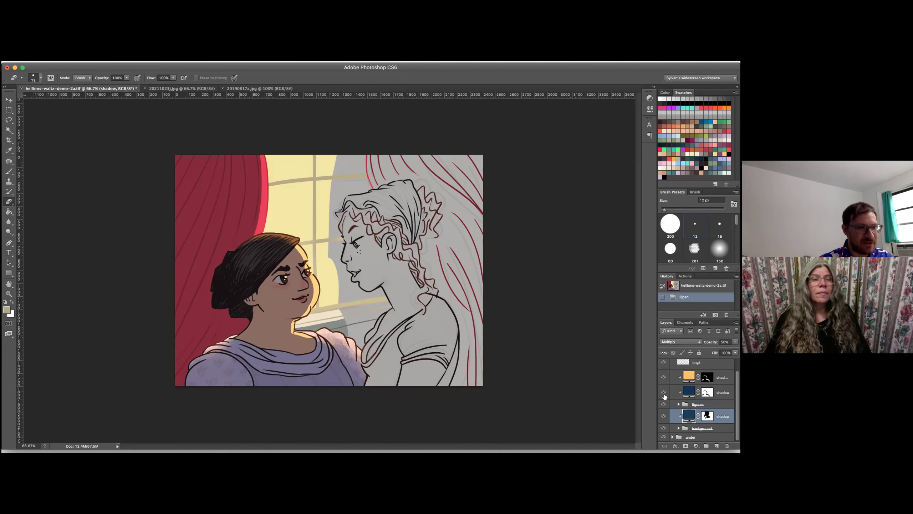
- Select the upper shadow layer, target its mask, and set a 200 px brush
left_click(690, 392)
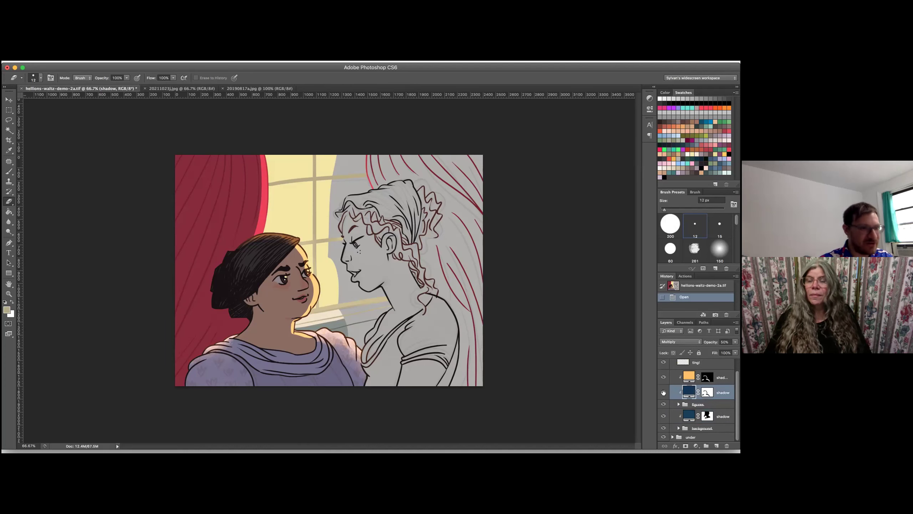
left_click(664, 392)
left_click(664, 392)
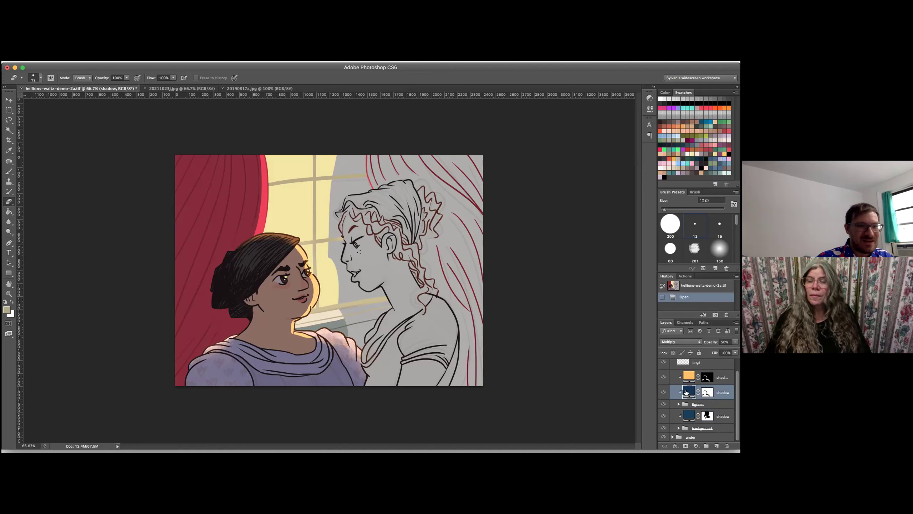
left_click(707, 392)
left_click(677, 224)
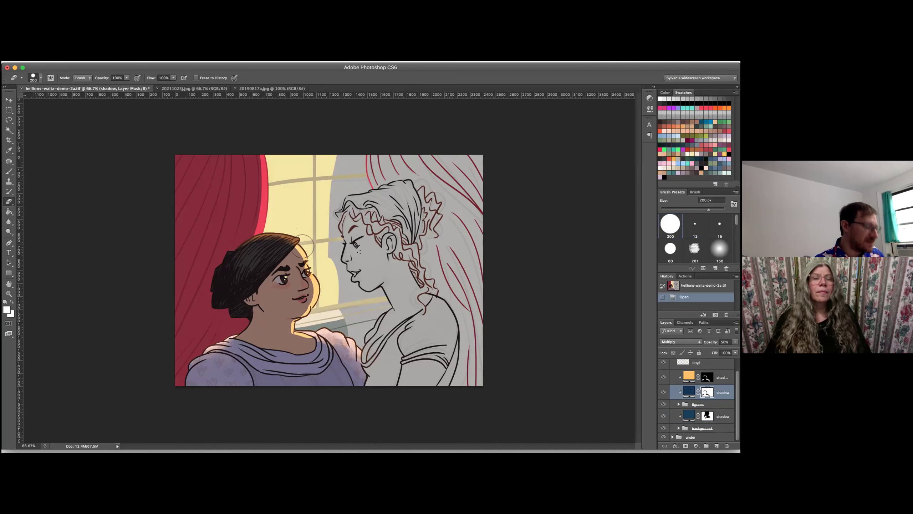
key("b")
key("x")
left_click_drag(302, 248, 273, 249)
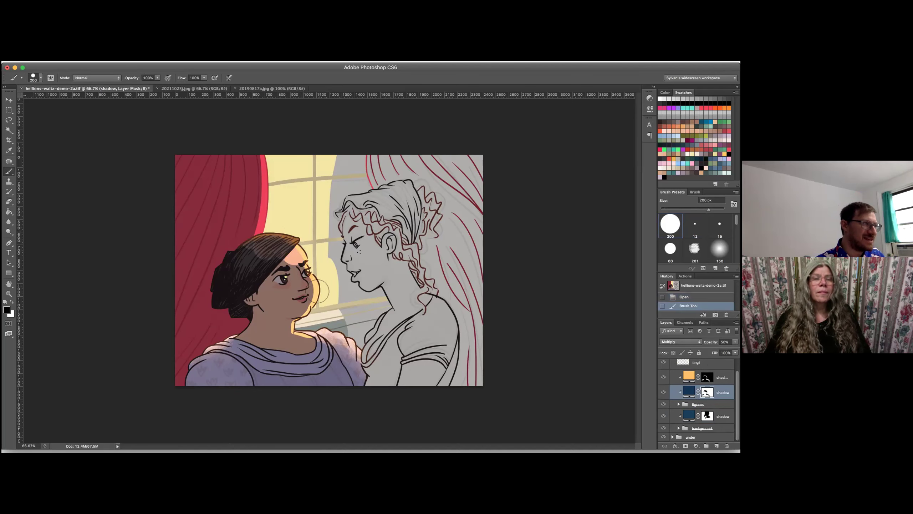
key("ctrl+z")
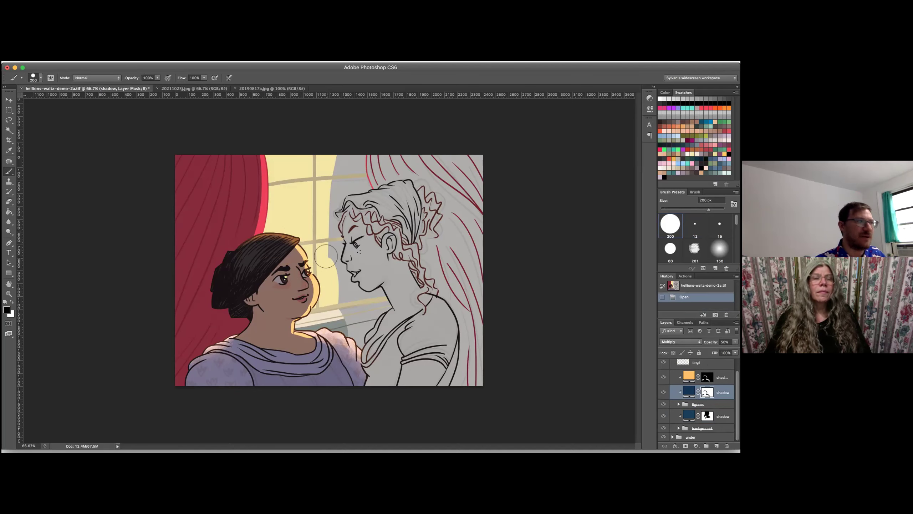
left_click(687, 391)
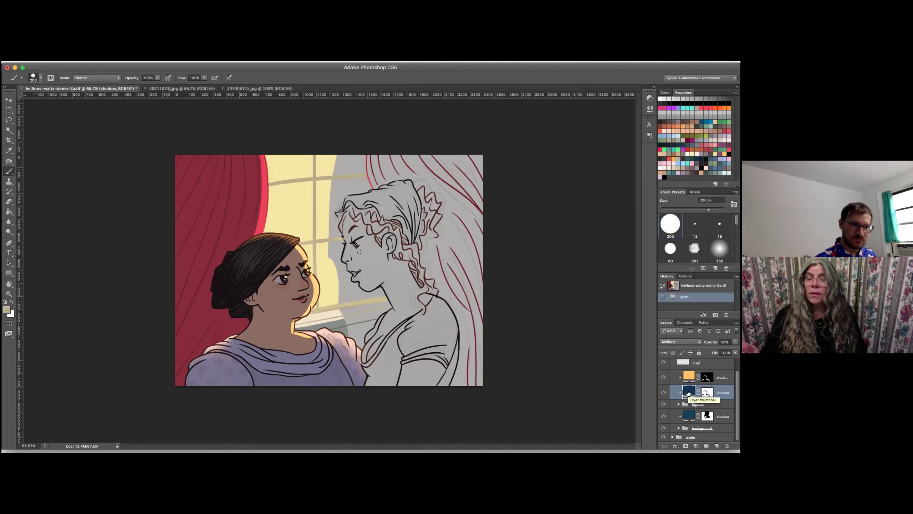
left_click(691, 414)
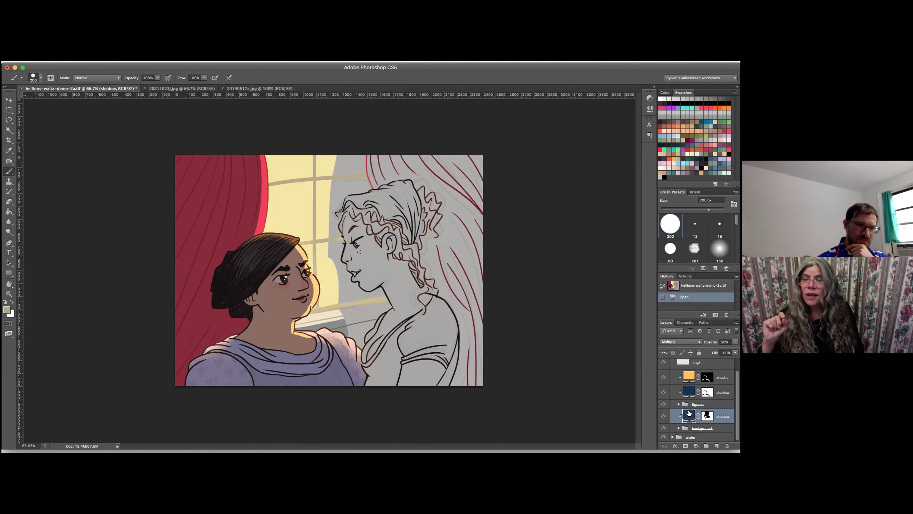
- Release the upper shadow's clipping, then clip the blue shadow to the figures and the glow onto it
left_click(707, 393)
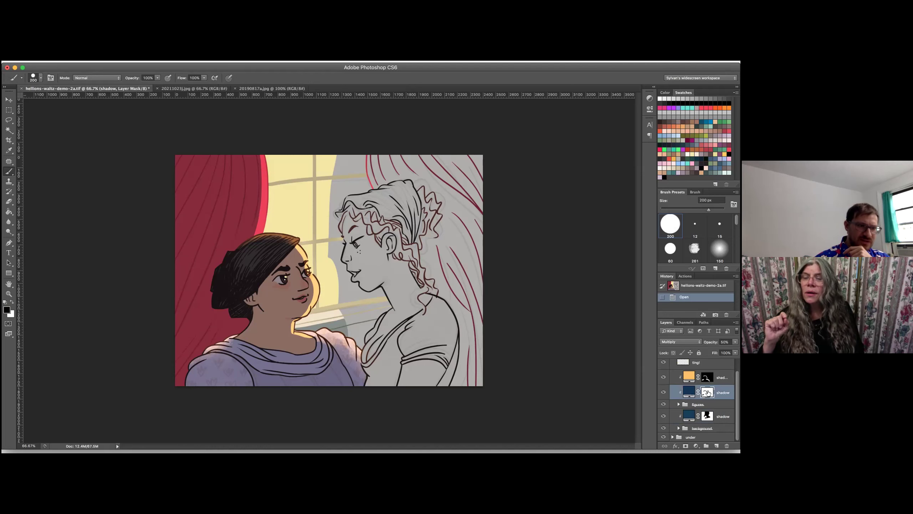
left_click(707, 392)
left_click(685, 394)
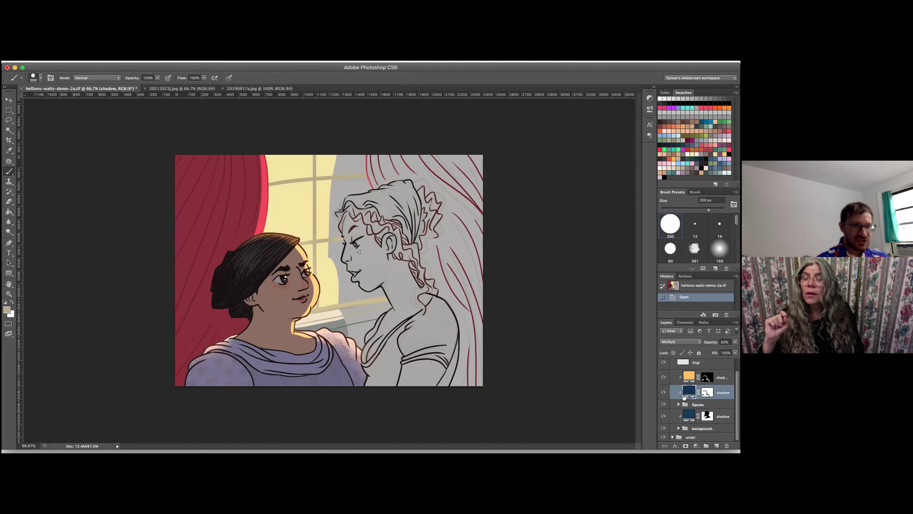
left_click(688, 399, "alt")
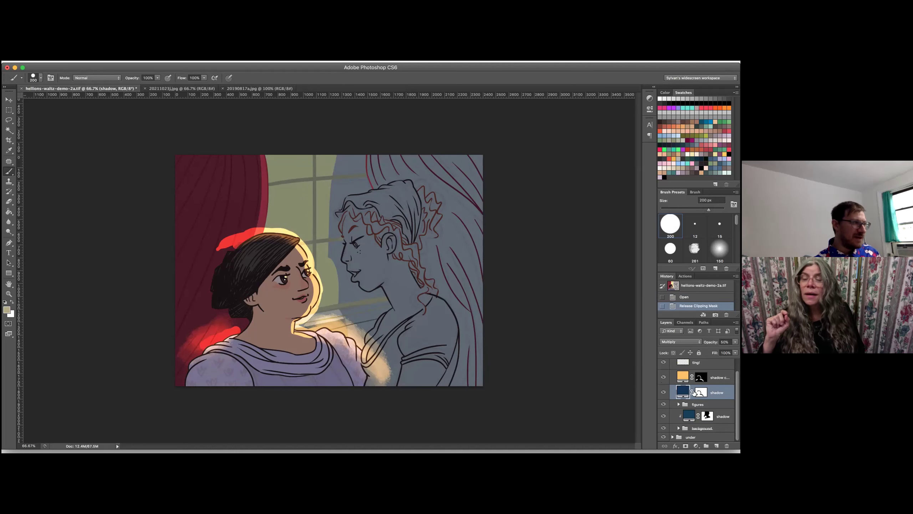
left_click(683, 398, "alt")
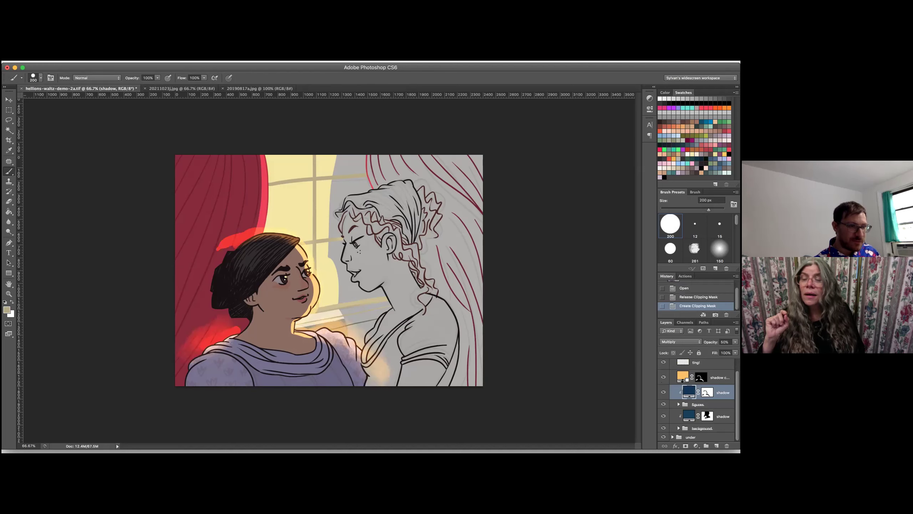
left_click(682, 384, "alt")
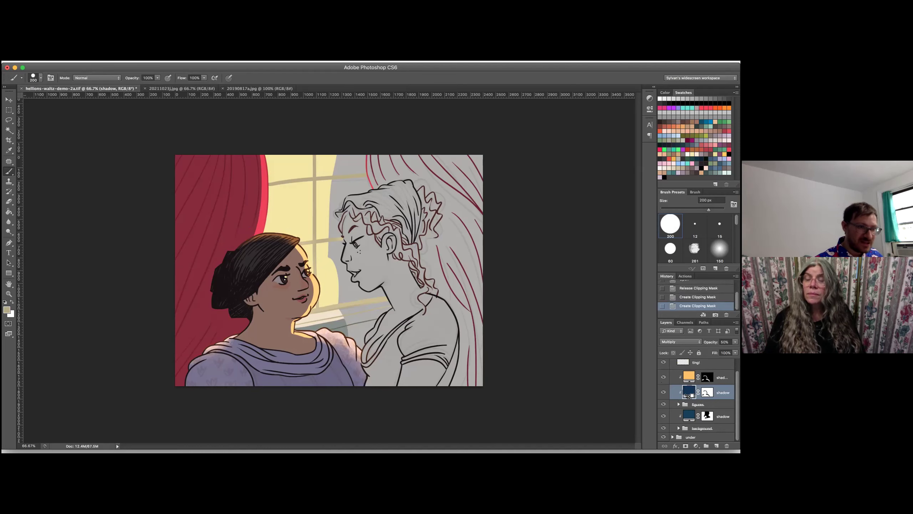
- Unclip the shadow layers to show the difference, then clip the shadow and glow layers again
left_click(685, 398, "alt")
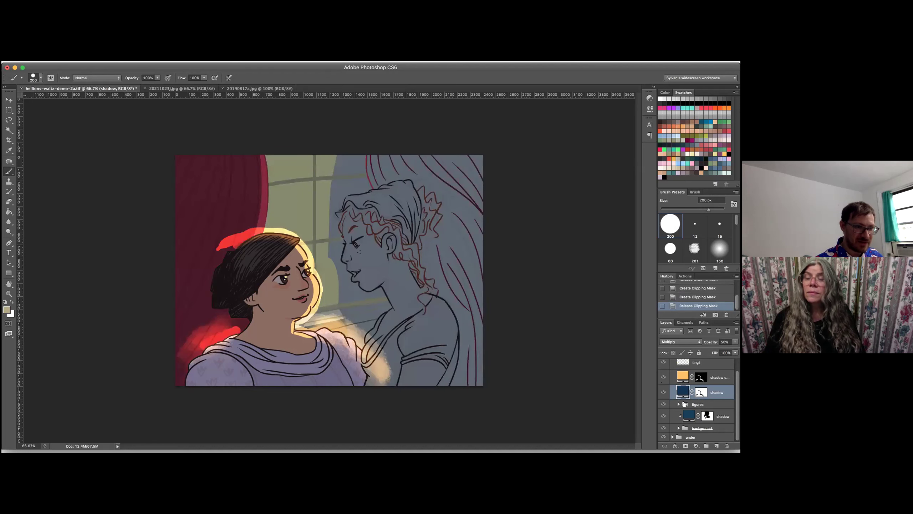
left_click(684, 398, "alt")
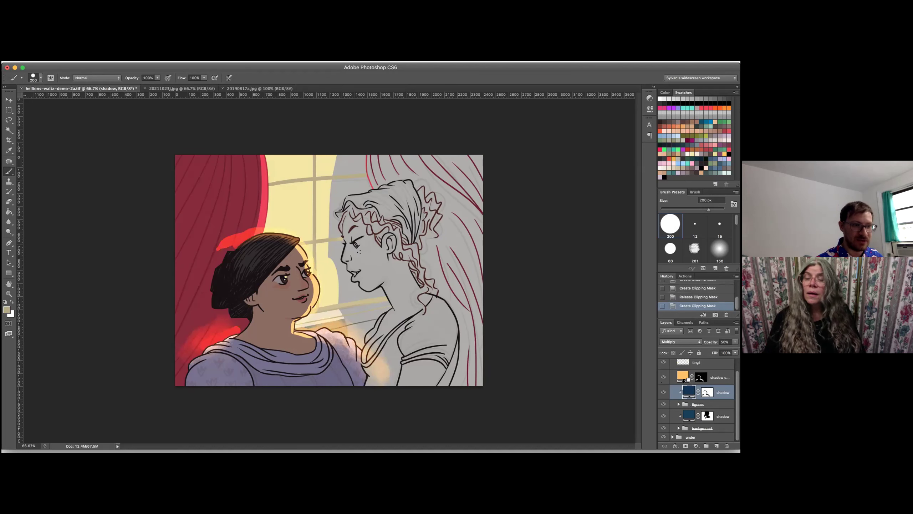
left_click(686, 383, "alt")
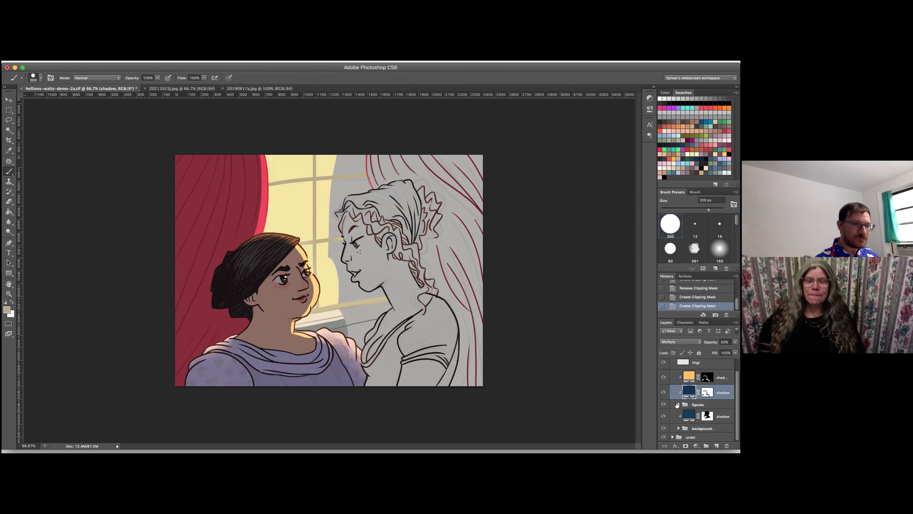
- Expand the figures group and toggle the line art off and on to show the flat colours
left_click(677, 404)
scroll(677, 412, "down", 3)
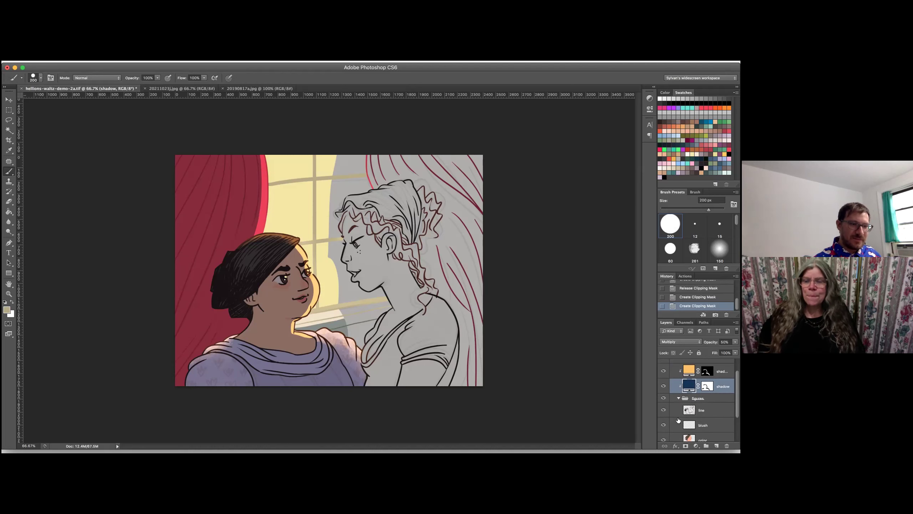
scroll(682, 421, "down", 2)
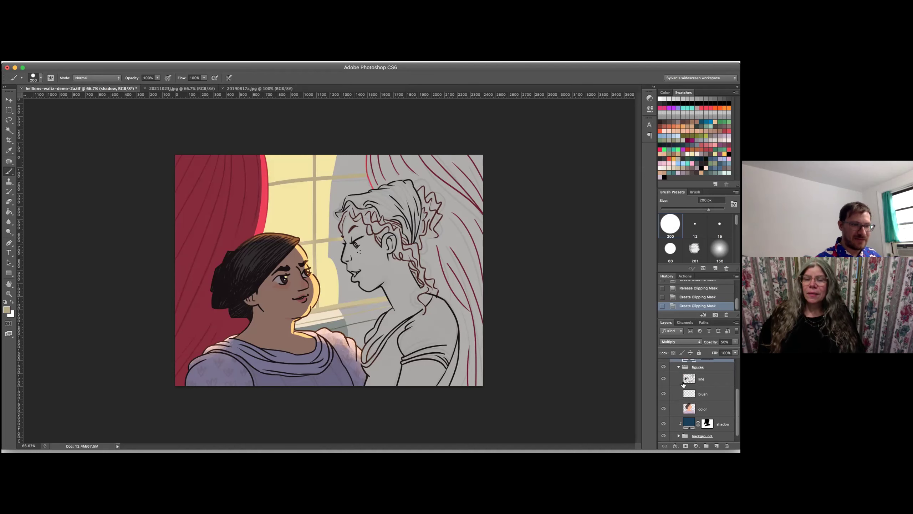
left_click(663, 378)
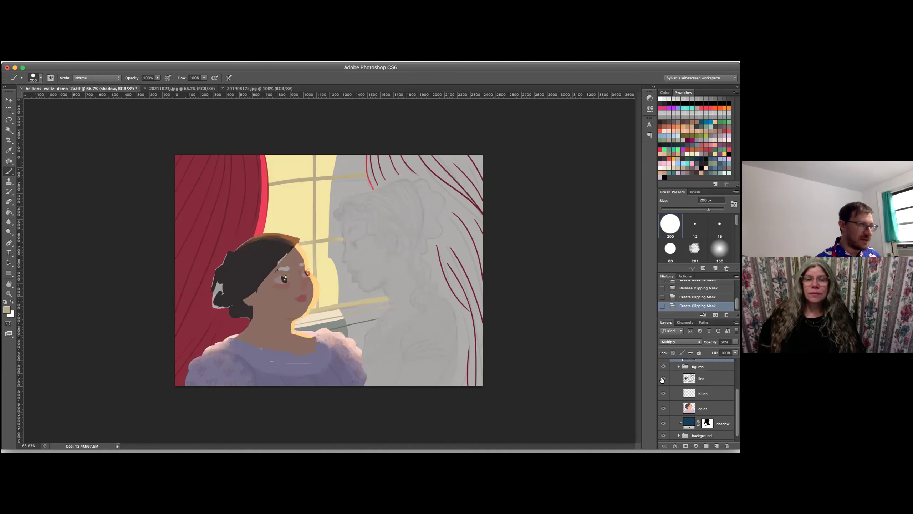
left_click(664, 379)
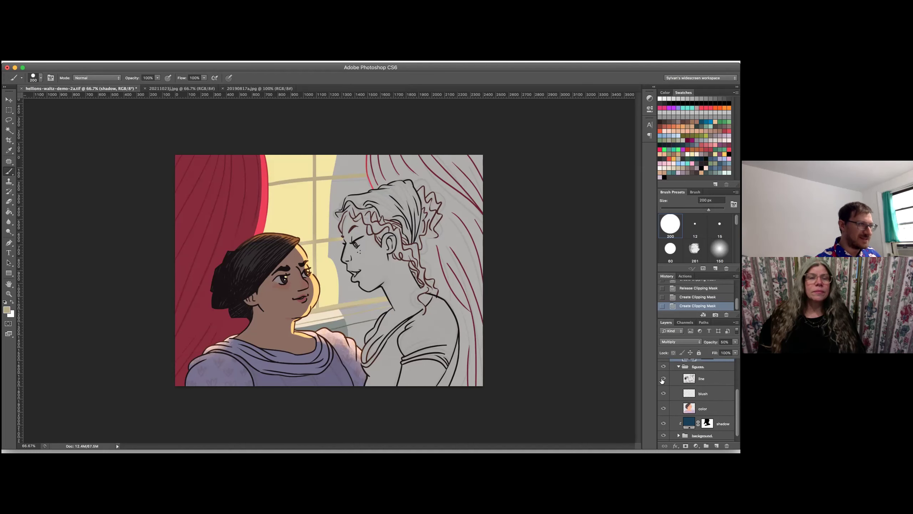
- Select the blush layer and toggle the cheek blush off and on to compare
left_click(701, 392)
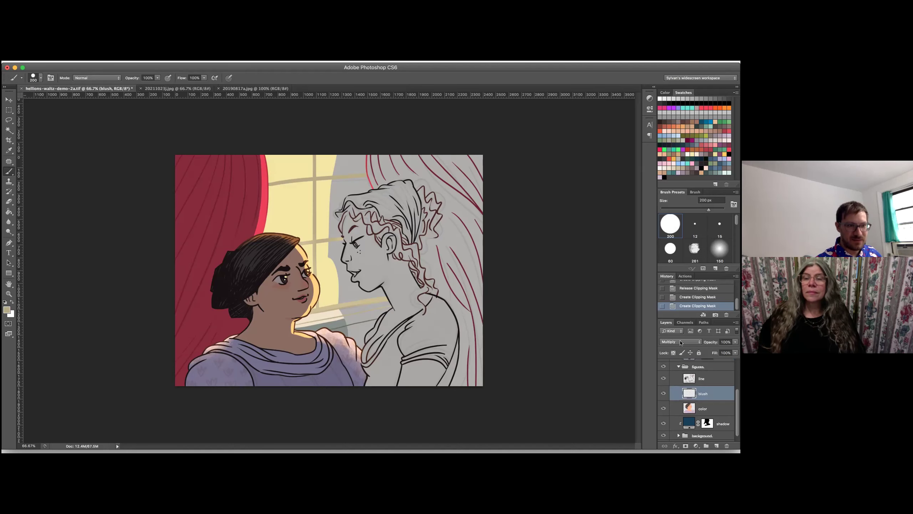
left_click(663, 392)
left_click(663, 392)
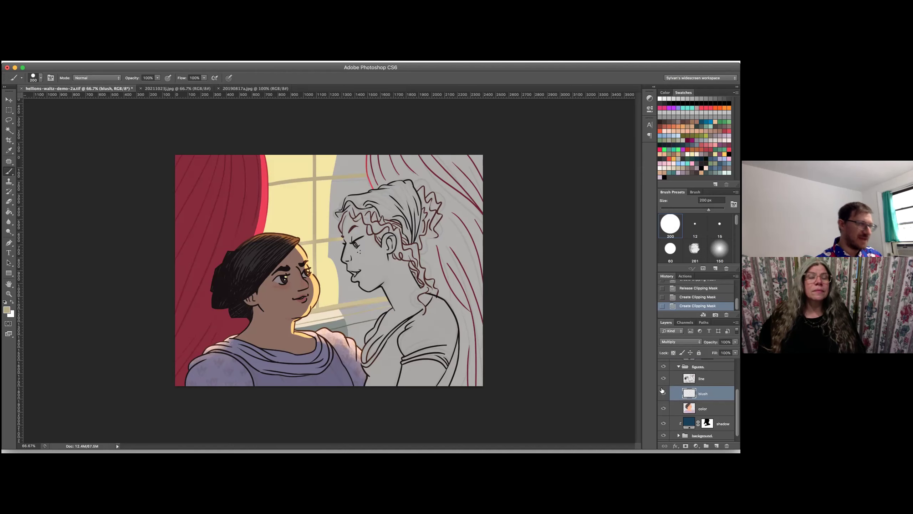
left_click(663, 391)
left_click(662, 392)
- Select the color layer, toggle its flat colours, and pick a reddish-brown swatch
left_click(689, 408)
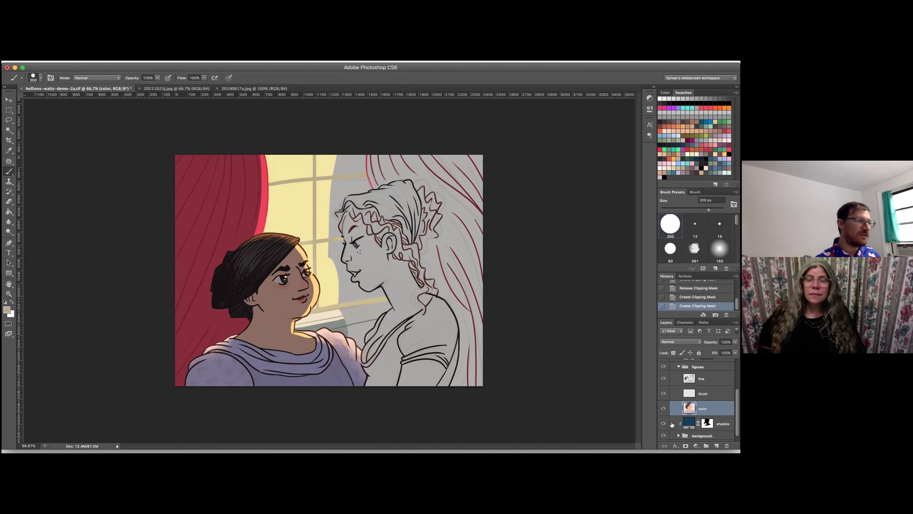
left_click(664, 408)
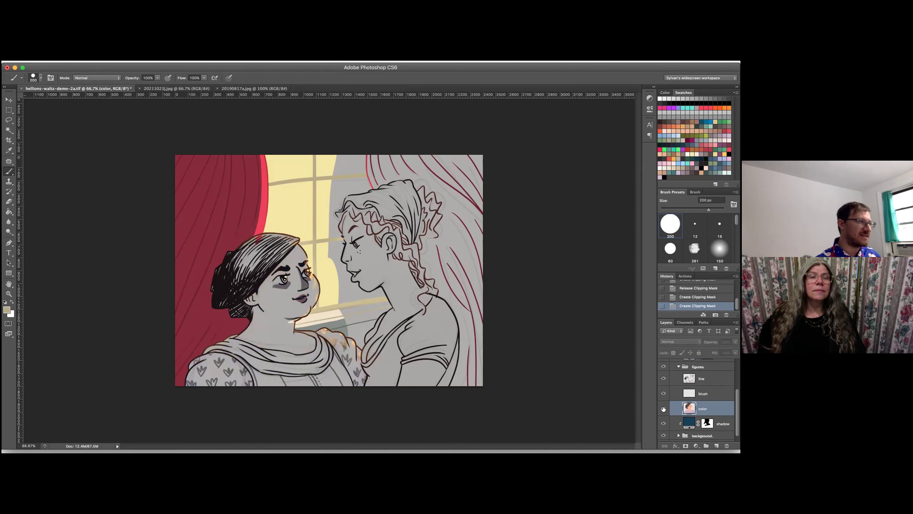
left_click(664, 408)
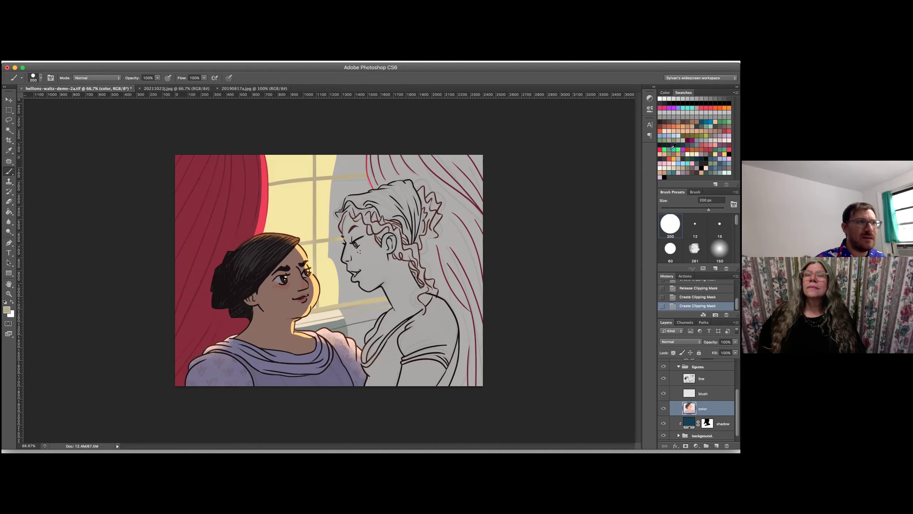
left_click(667, 121)
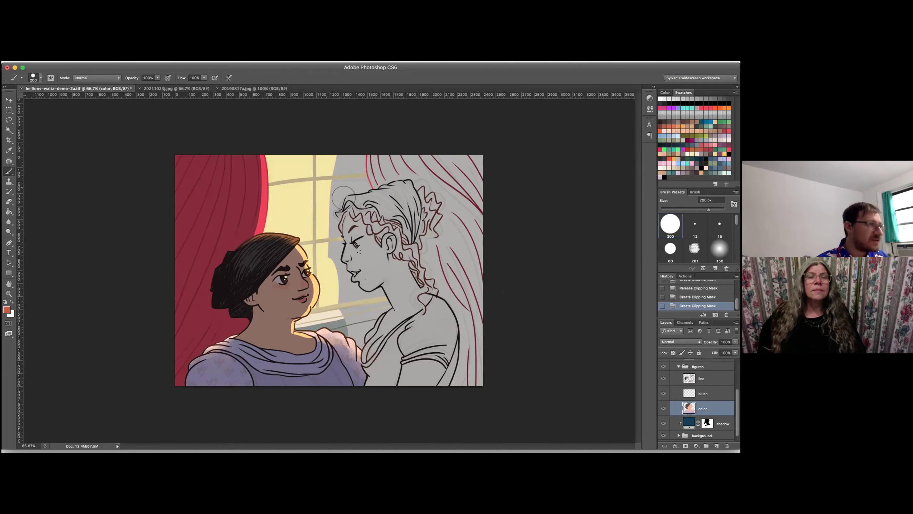
- Shrink the brush to 60 px, zoom in, and paint the hair bun reddish-brown, filling its gaps
key("bracketleft")
key("bracketleft")
key("bracketleft")
key("bracketleft")
key("bracketleft")
key("bracketleft")
key("bracketleft")
key("bracketleft")
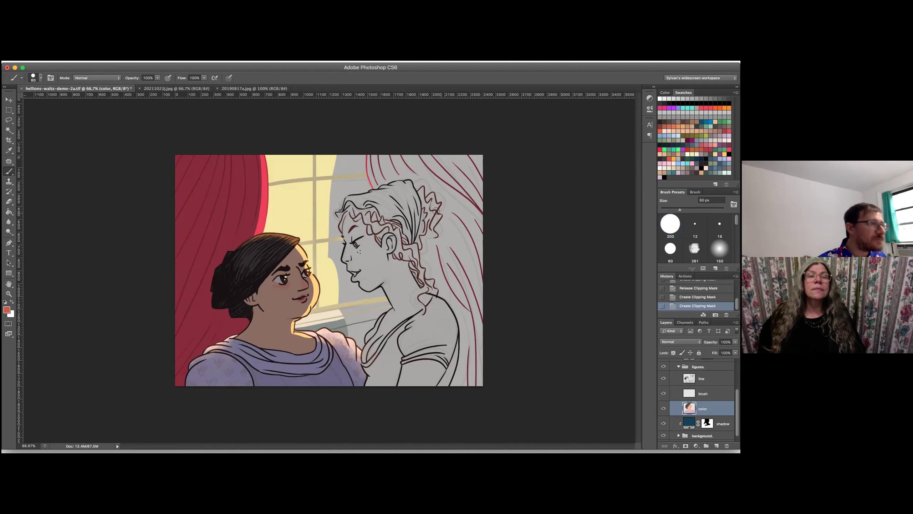
left_click_drag(451, 168, 320, 306)
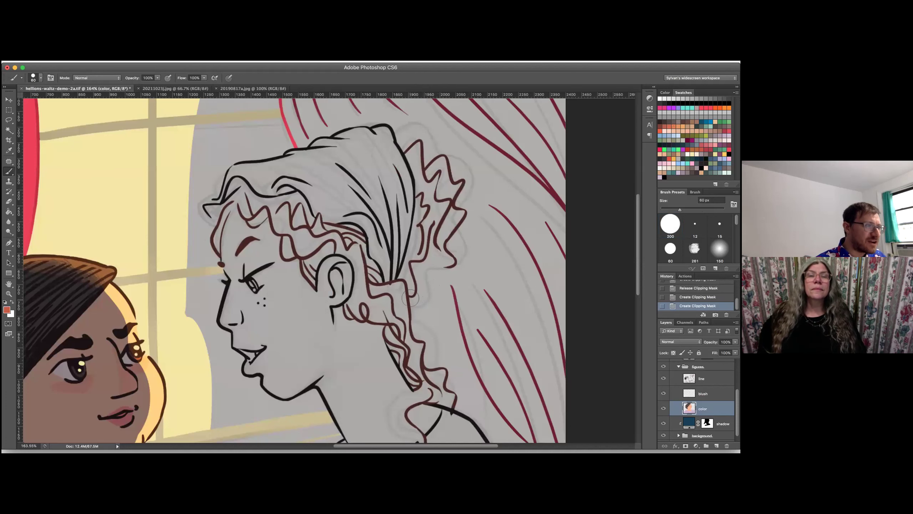
mouse_move(413, 302)
left_mouse_down()
mouse_move(437, 260)
mouse_move(457, 254)
mouse_move(444, 237)
mouse_move(454, 192)
mouse_move(436, 161)
mouse_move(429, 170)
mouse_move(438, 163)
mouse_move(430, 142)
mouse_move(392, 135)
mouse_move(429, 198)
mouse_move(444, 189)
mouse_move(408, 261)
mouse_move(442, 205)
left_mouse_up()
mouse_move(404, 270)
left_mouse_down()
mouse_move(397, 296)
mouse_move(405, 266)
left_mouse_up()
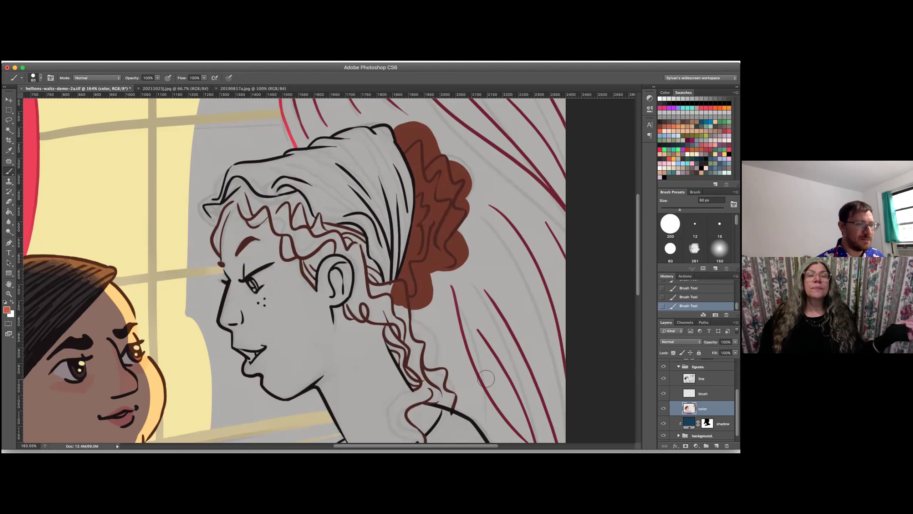
scroll(680, 427, "down", 1)
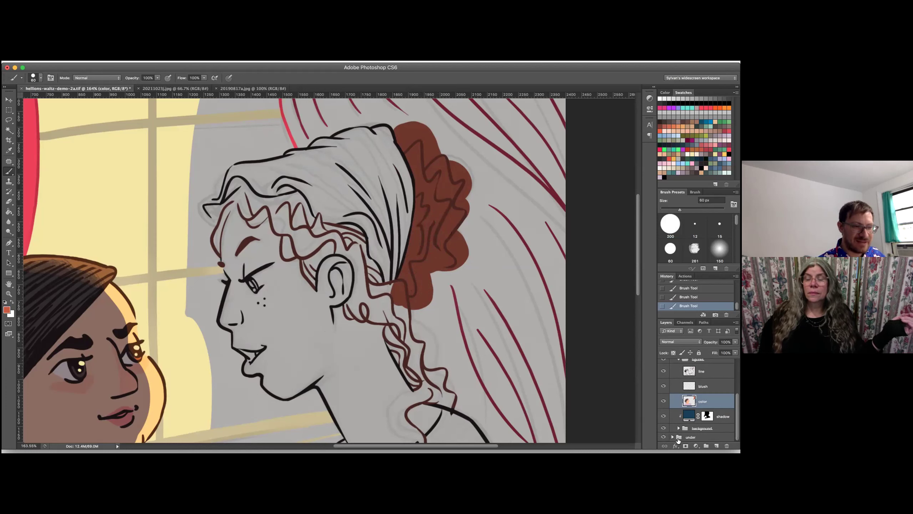
left_click(679, 437)
left_click(673, 437)
scroll(674, 437, "down", 1)
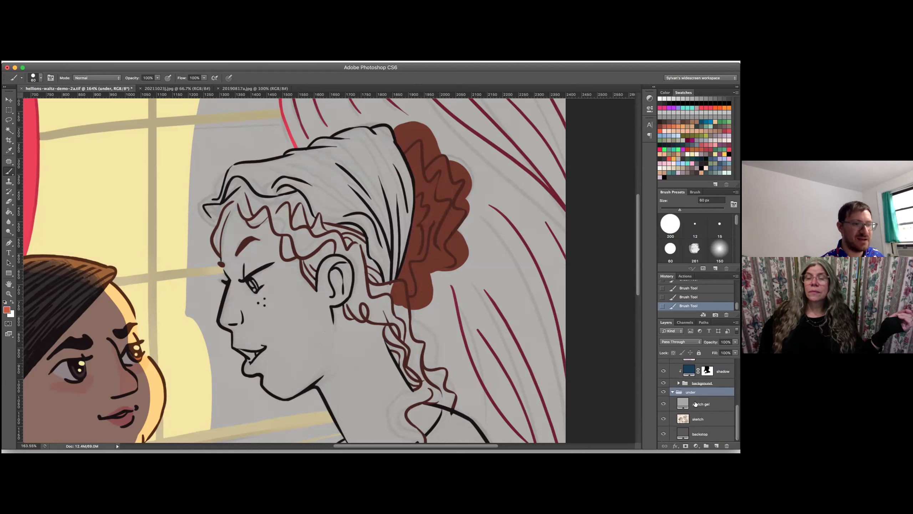
left_click(683, 419)
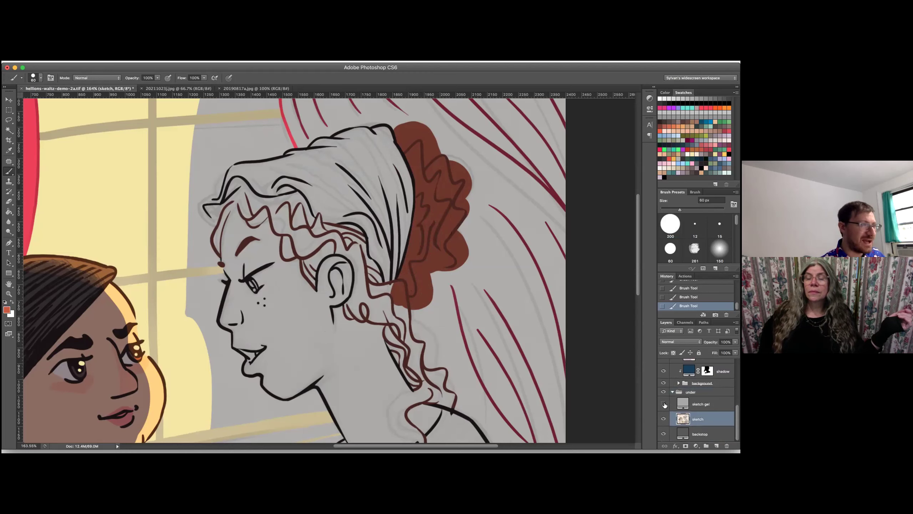
left_click(665, 404)
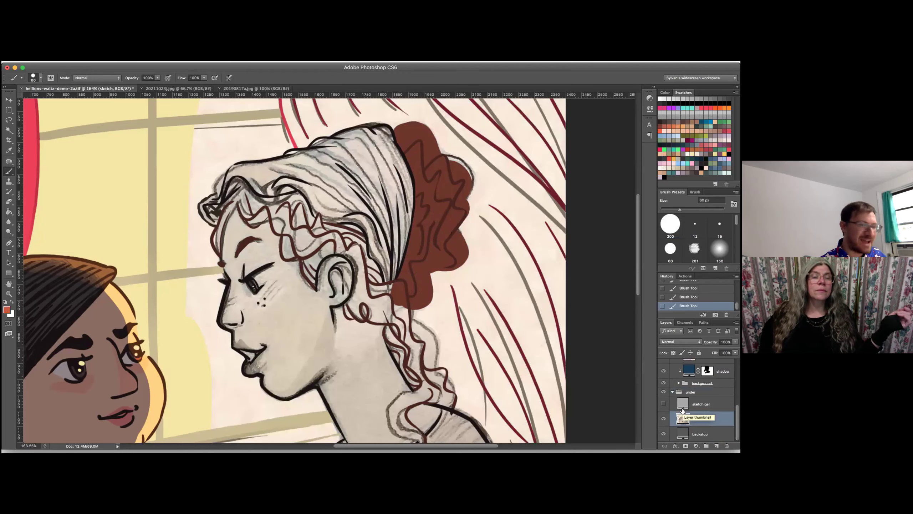
left_click(683, 406)
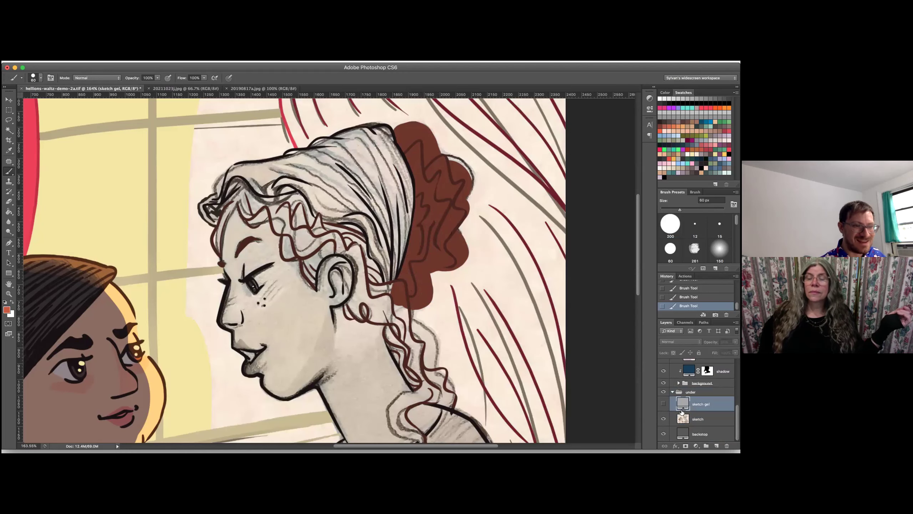
left_click(663, 403)
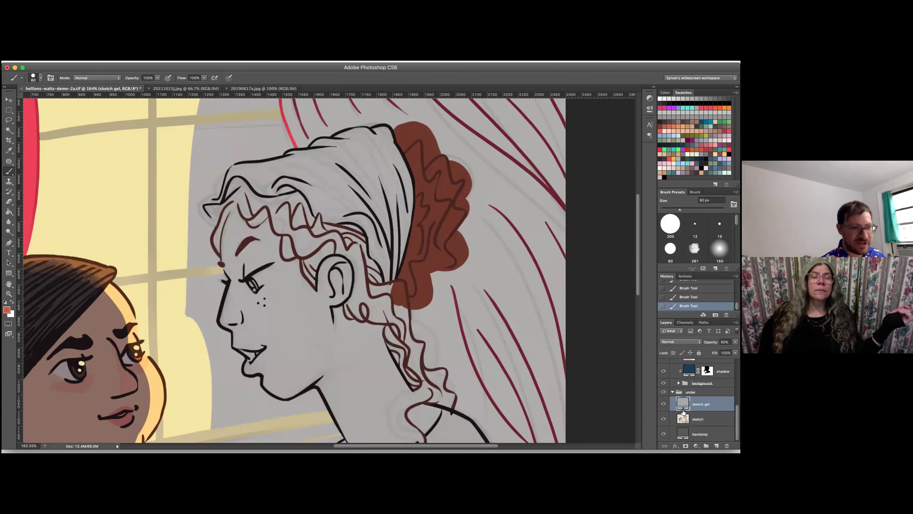
left_click(663, 405)
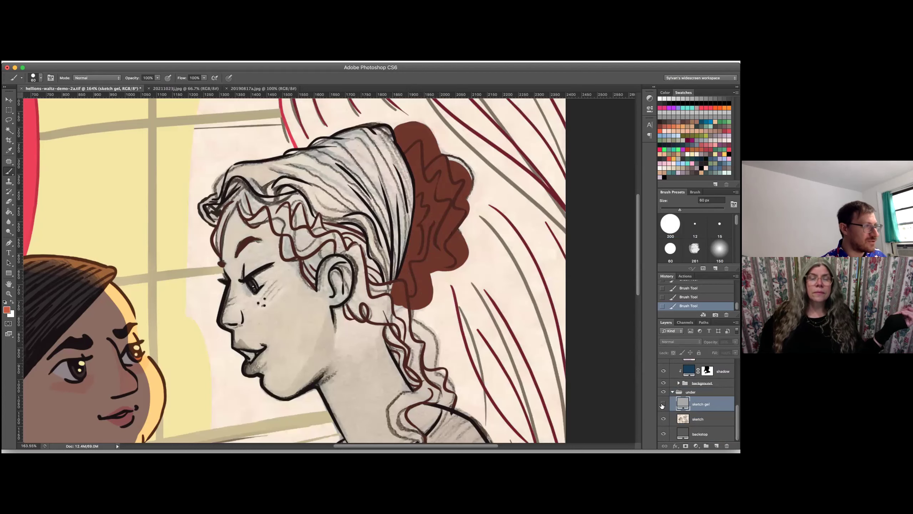
left_click(663, 403)
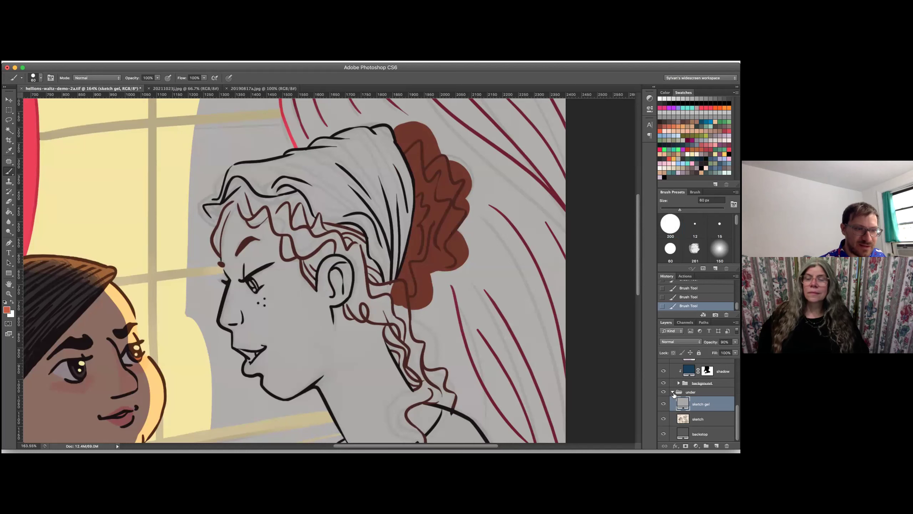
left_click(672, 392)
scroll(688, 407, "up", 3)
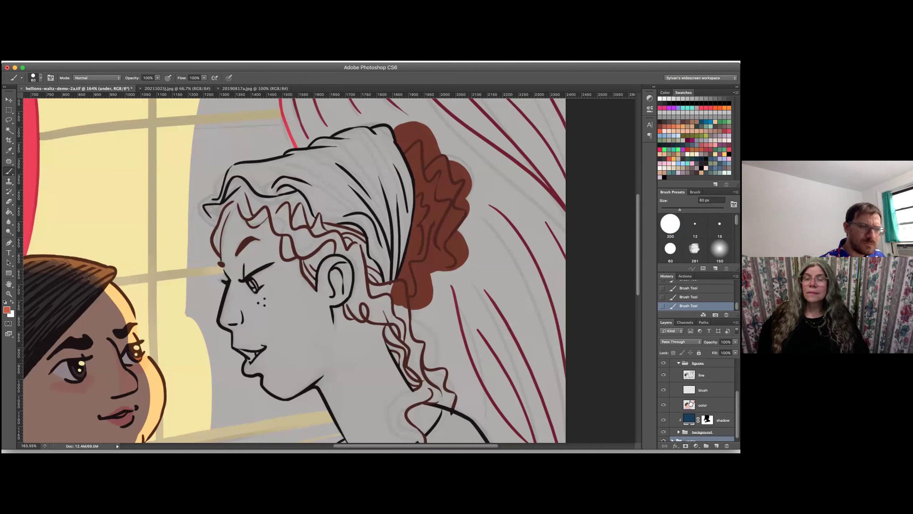
- On the color layer, paint a light 30 px mark along the headscarf's left edge
left_click(692, 405)
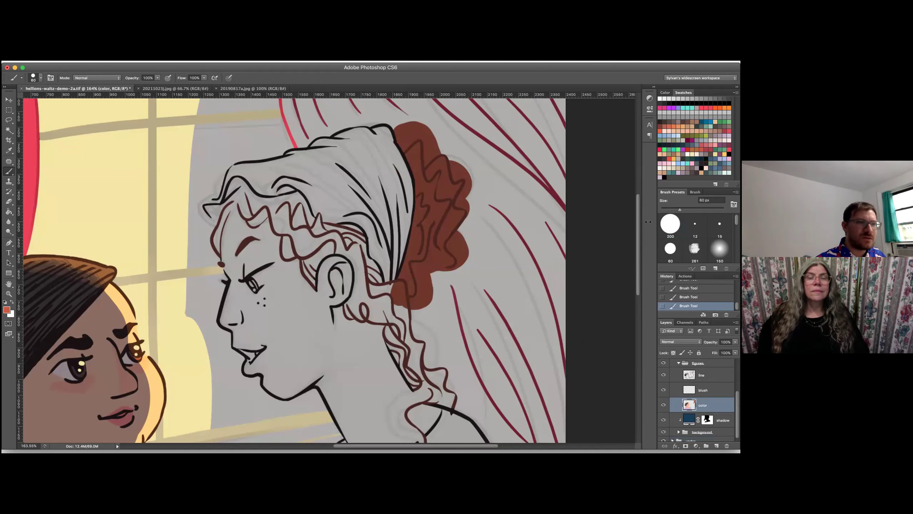
left_click(697, 228)
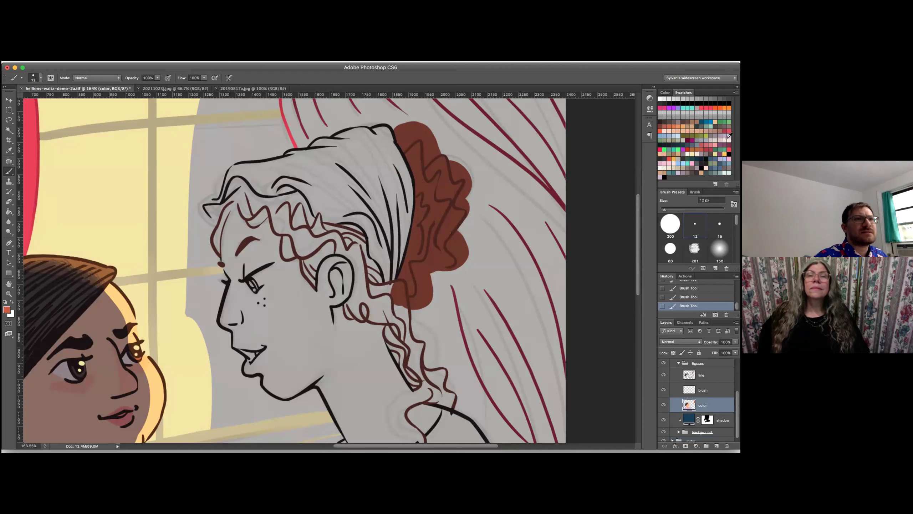
left_click(729, 136)
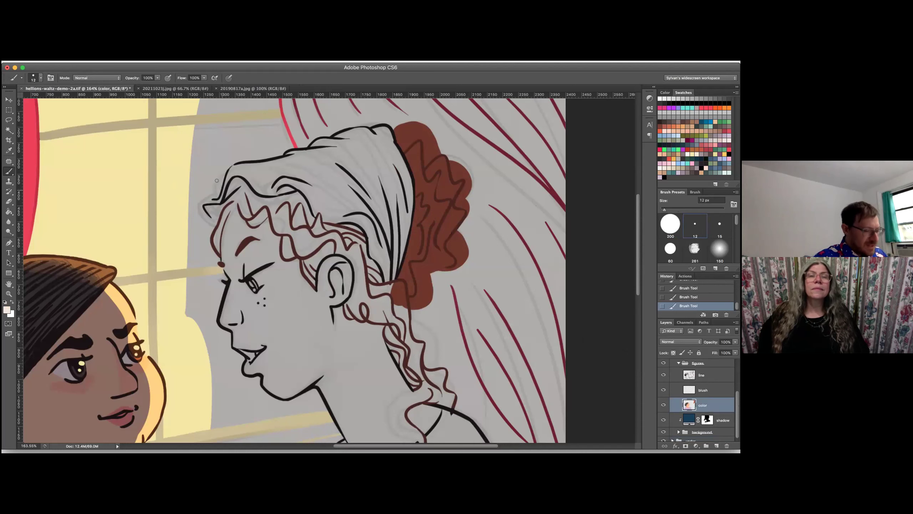
key("bracketright")
key("bracketright")
key("bracketright")
key("bracketright")
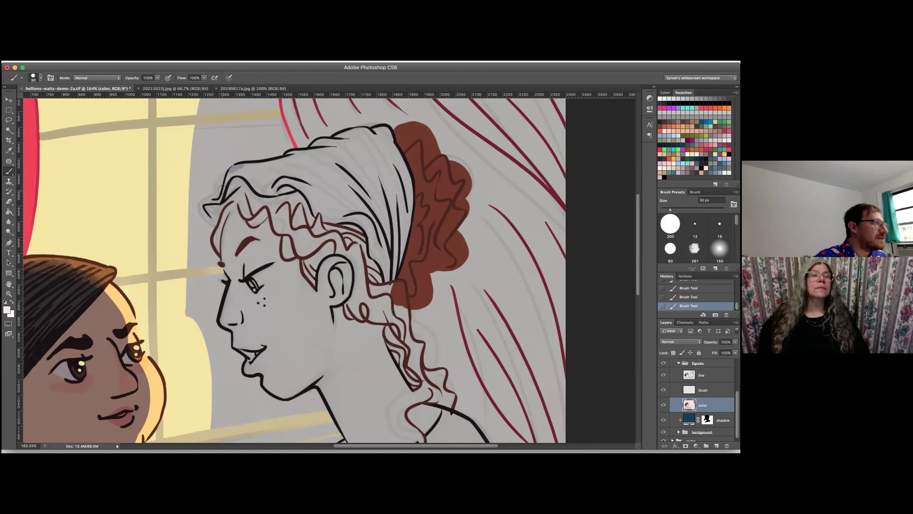
mouse_move(219, 189)
left_mouse_down()
mouse_move(203, 209)
mouse_move(211, 223)
mouse_move(203, 214)
mouse_move(213, 213)
left_mouse_up()
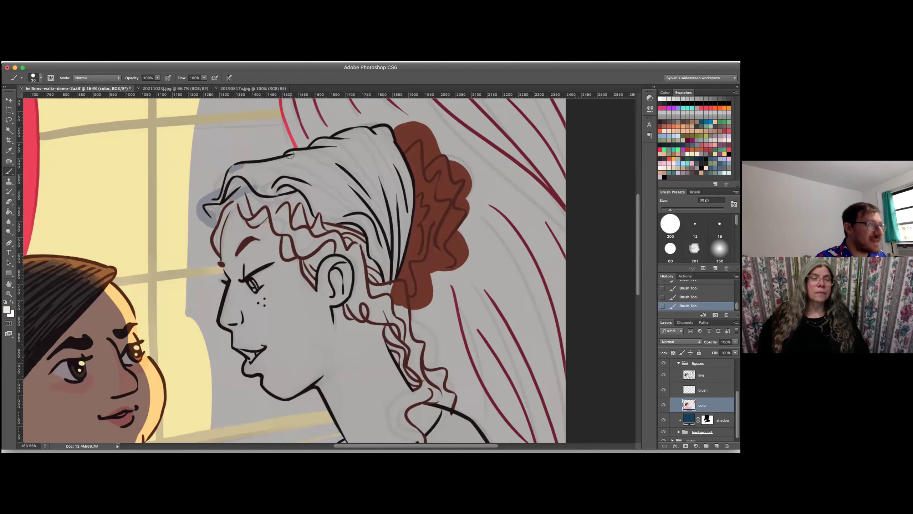
- Magic Wand-select the headscarf at Tolerance 21, undoing stray background additions
key("w")
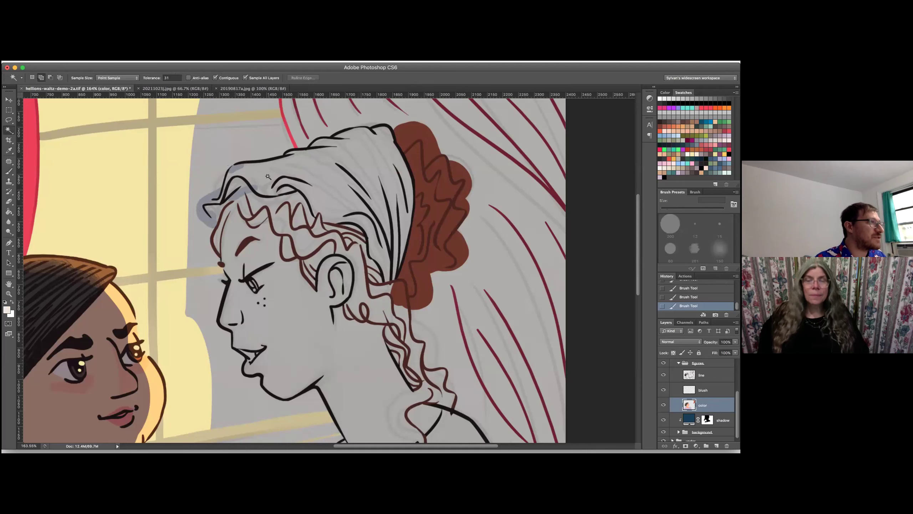
left_click(271, 176)
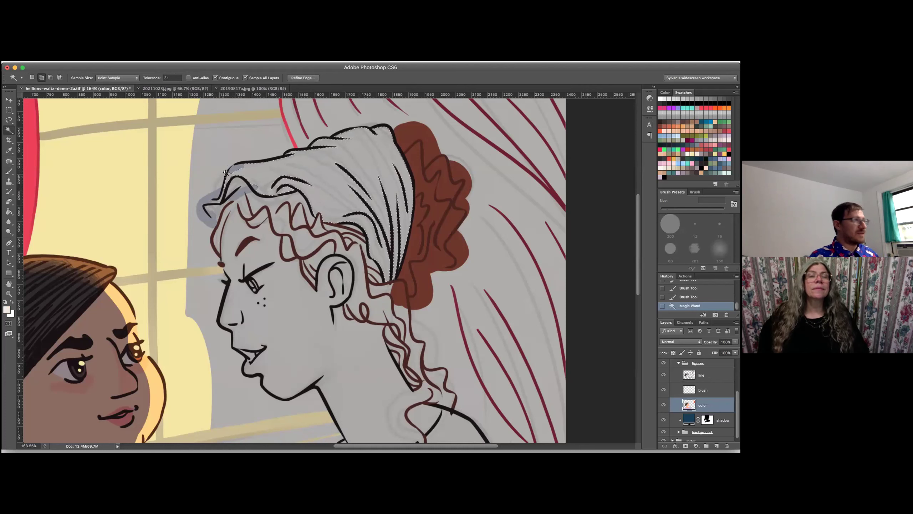
left_click(248, 168)
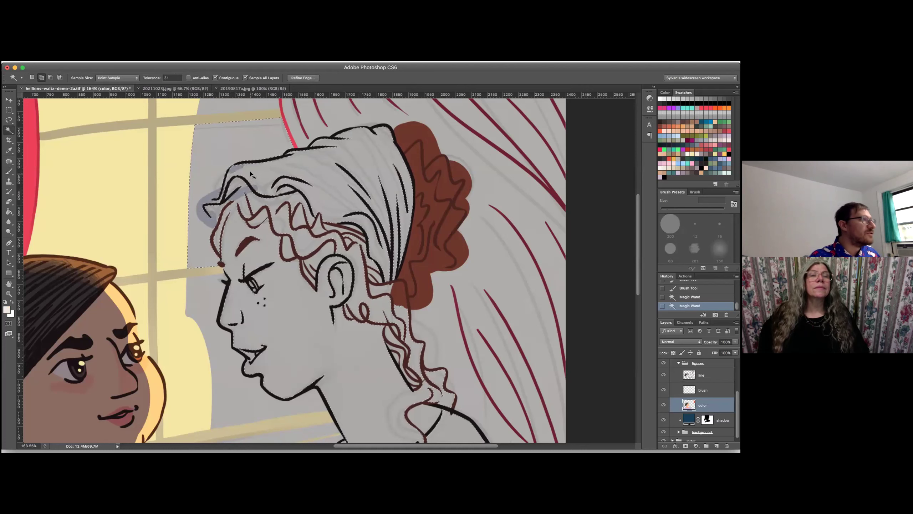
key("super+z")
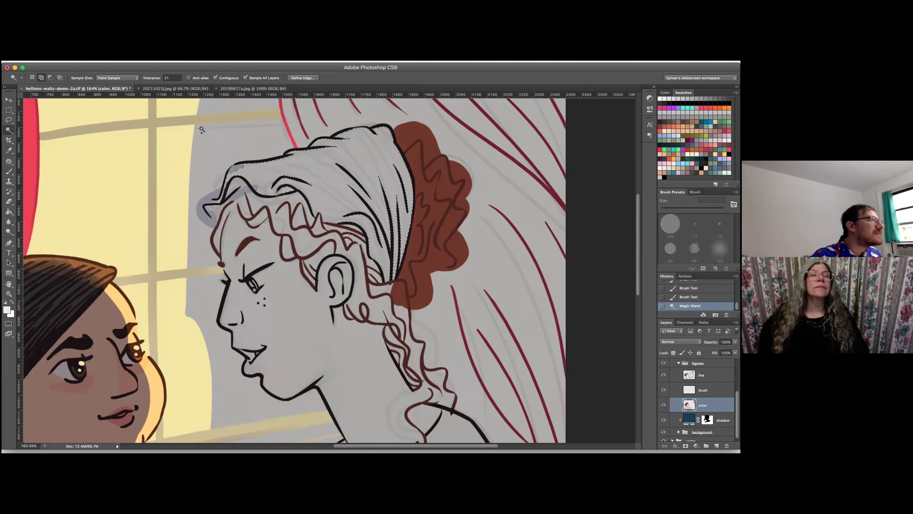
left_click(166, 78)
type("21")
left_click(236, 182)
left_click(218, 206)
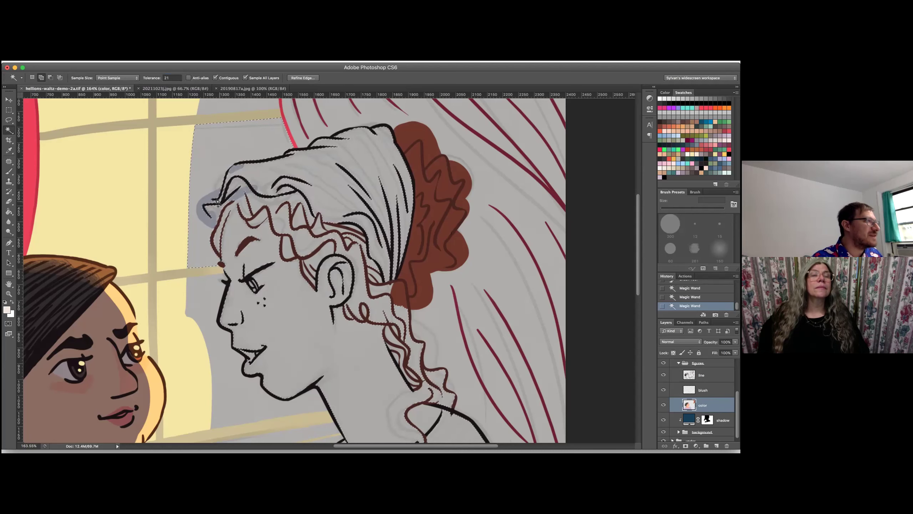
key("ctrl+z")
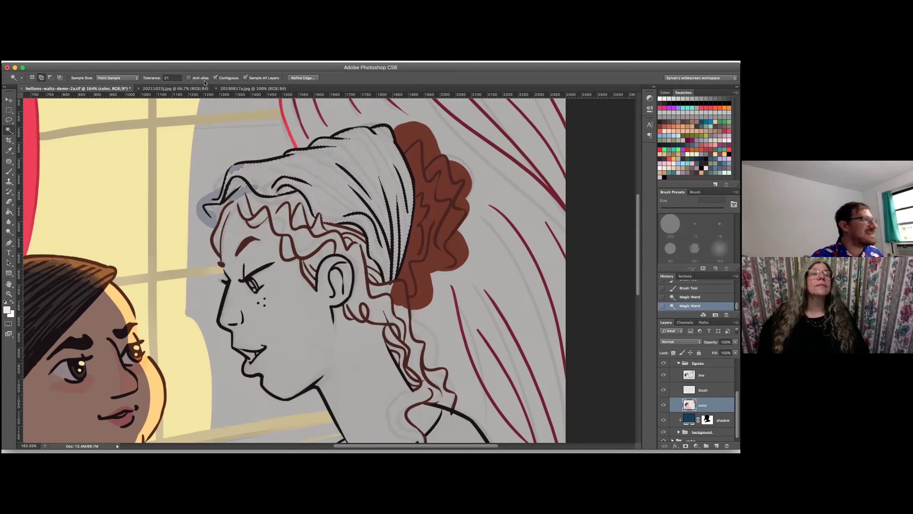
- Lower Tolerance to 11, add the headscarf edge and tip, and fill it grey-blue
left_click(166, 78)
type("11")
left_click(215, 203)
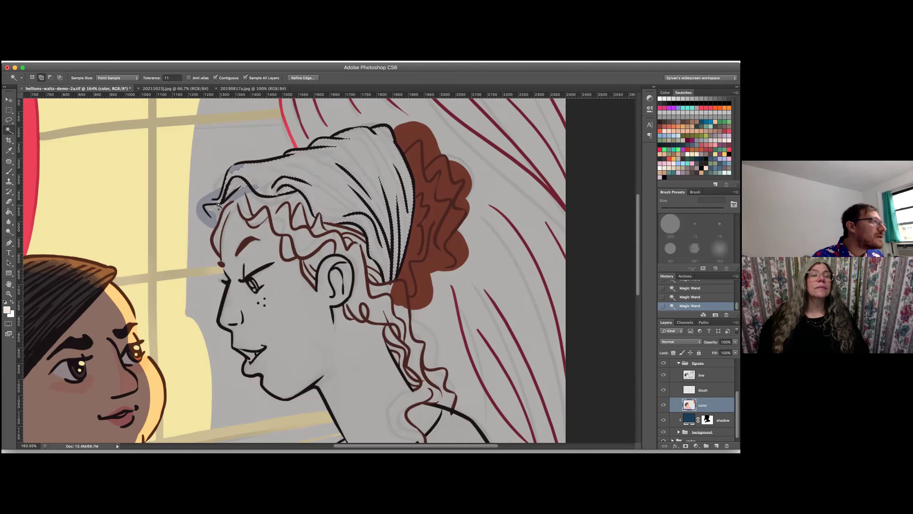
left_click(222, 216)
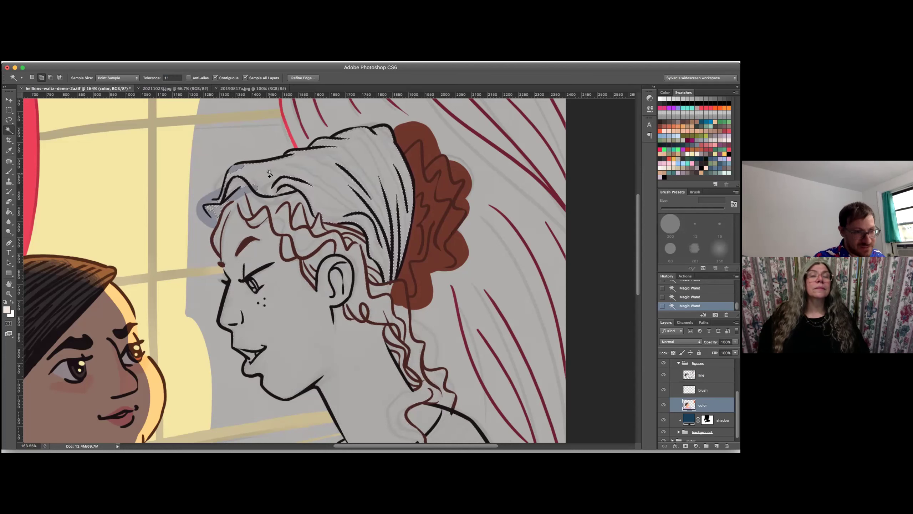
key("F2")
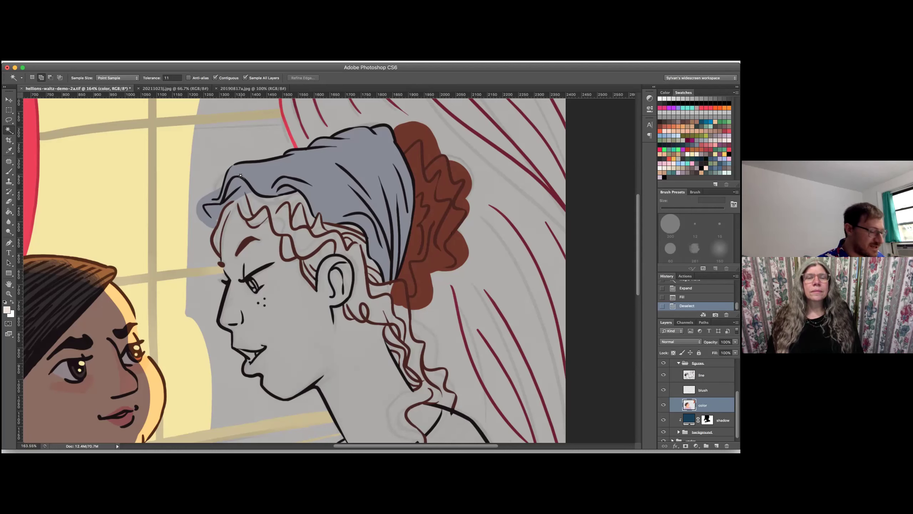
key("b")
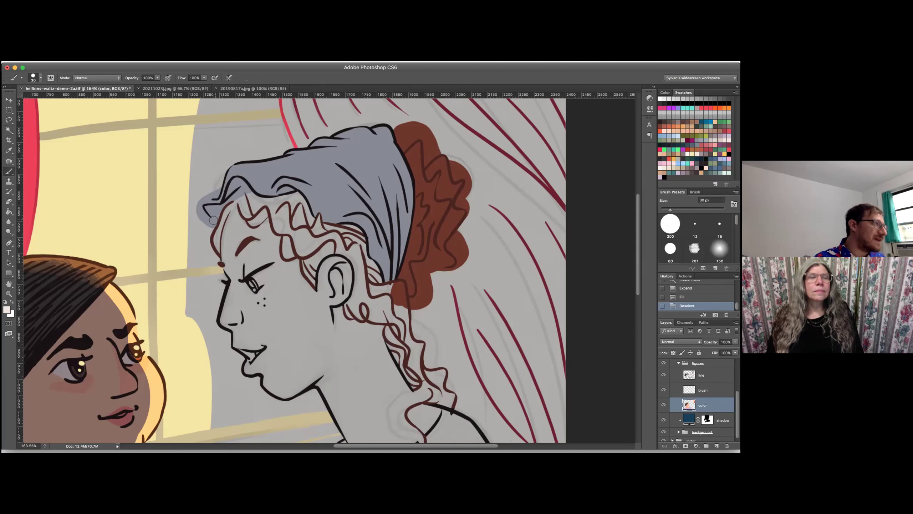
- Brush soft pink strokes along the neck, temple and hairline
left_click_drag(234, 182, 243, 172)
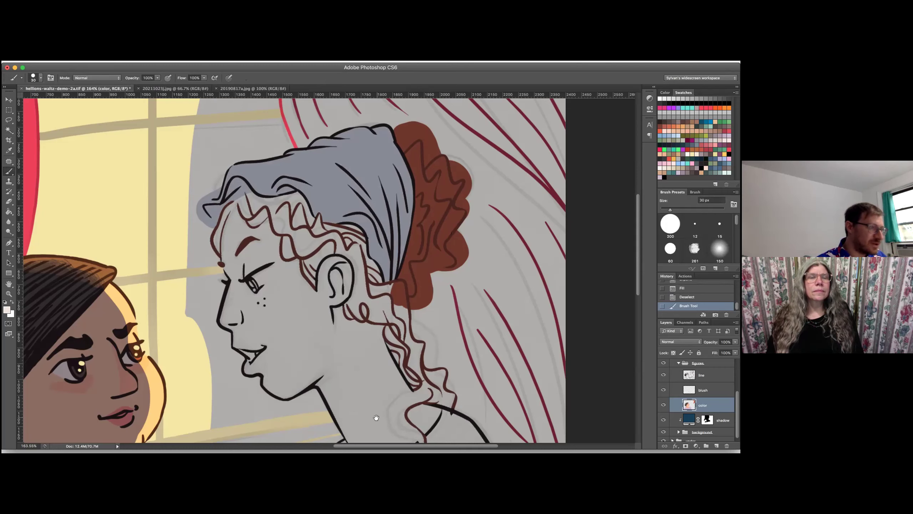
left_click_drag(374, 417, 339, 263)
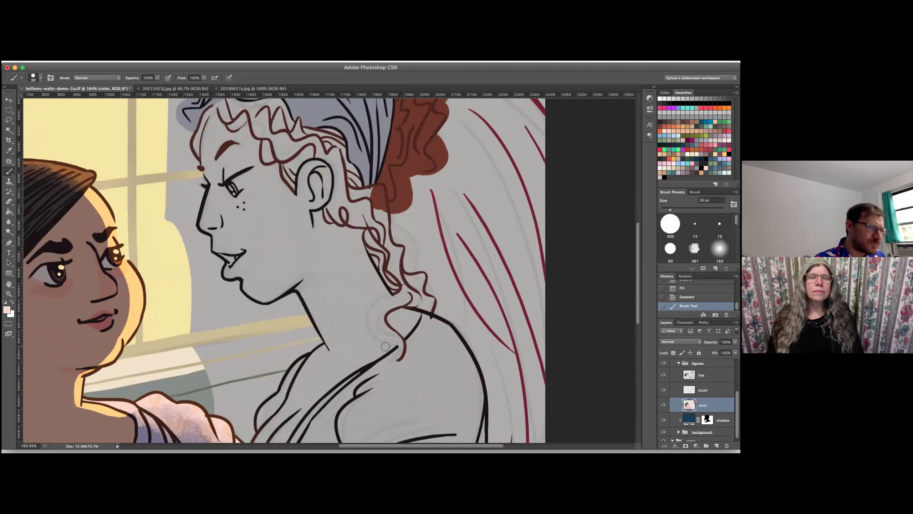
mouse_move(392, 346)
left_mouse_down()
mouse_move(370, 323)
mouse_move(382, 295)
left_mouse_up()
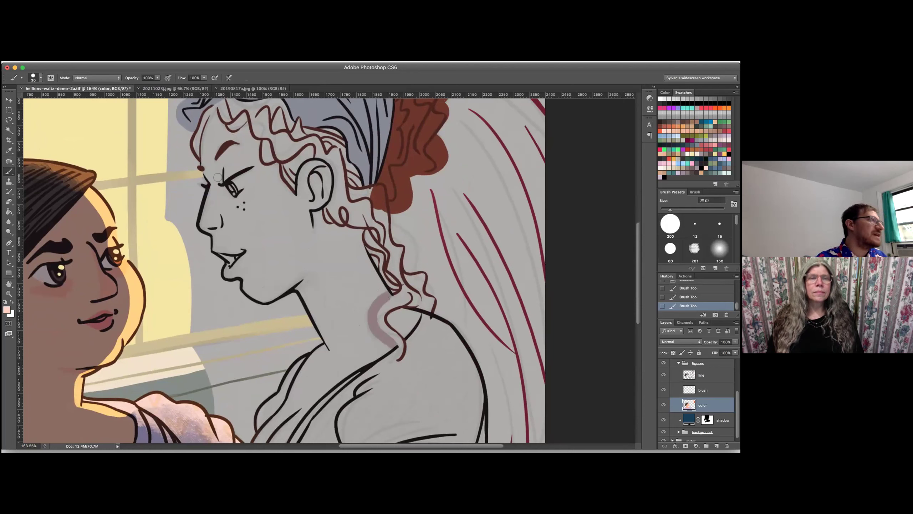
left_click_drag(206, 169, 208, 173)
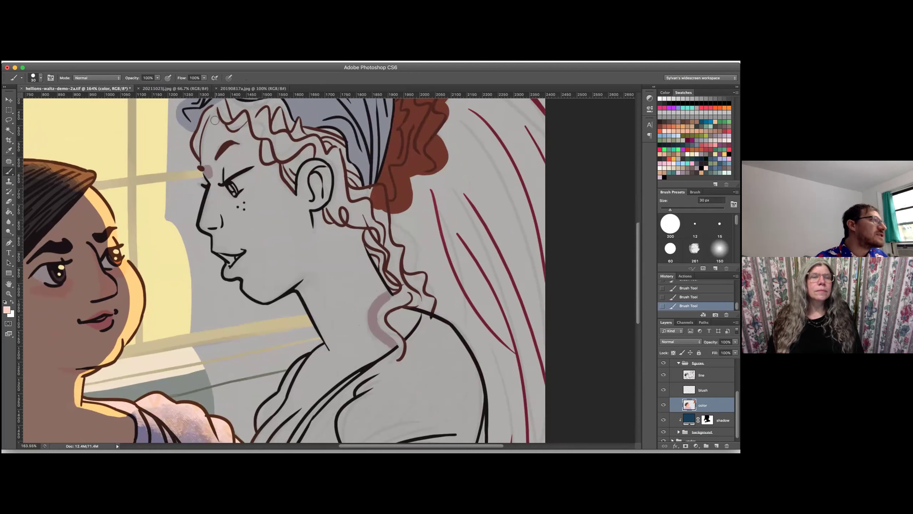
left_click_drag(214, 118, 213, 125)
- Magic Wand-select the skin, lips and chin at Tolerance 21 and fill the face and neck
scroll(257, 413, "down", 3)
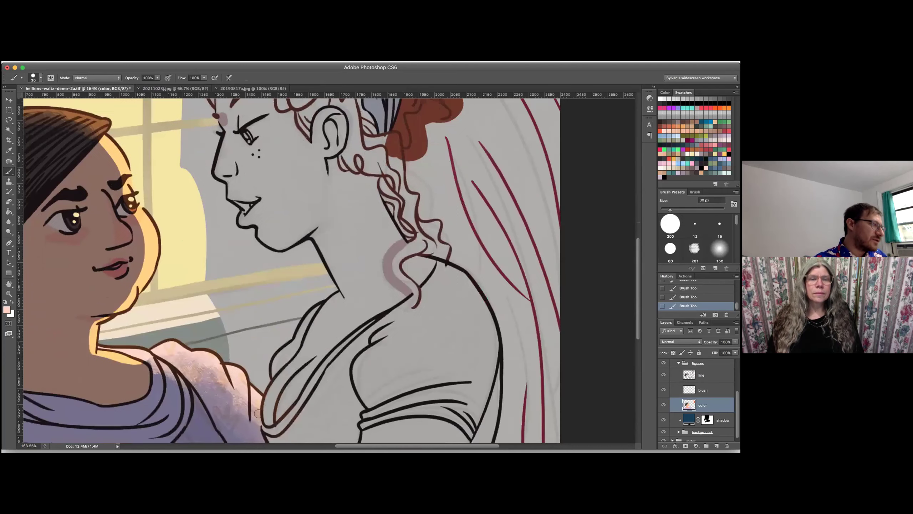
key("w")
left_click(349, 315)
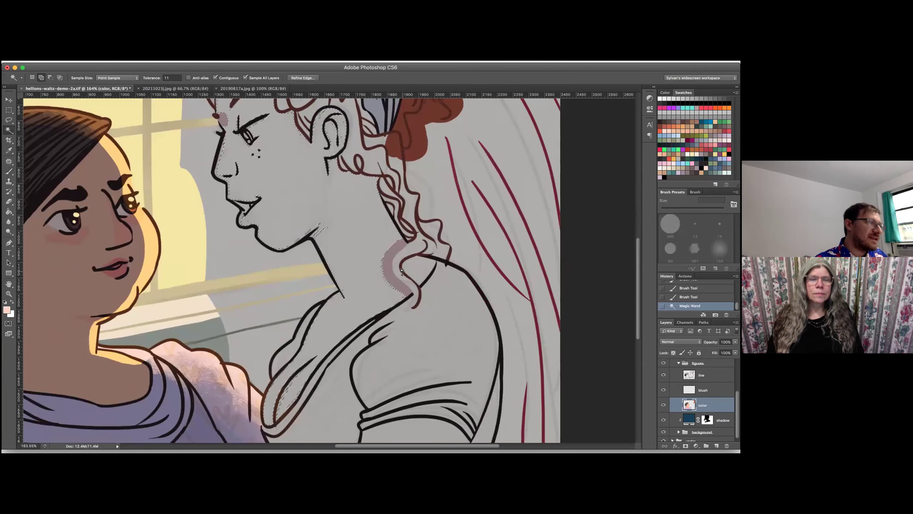
scroll(347, 230, "up", 2)
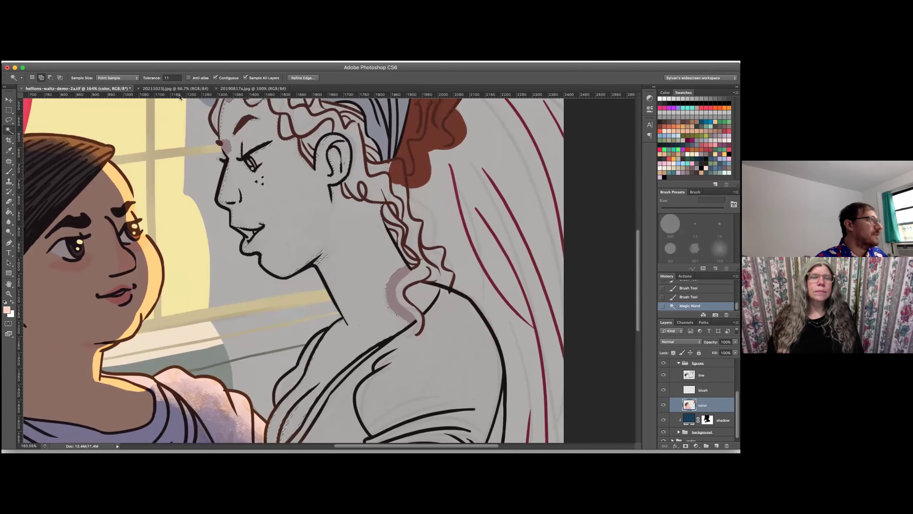
double_click(173, 78)
type("21")
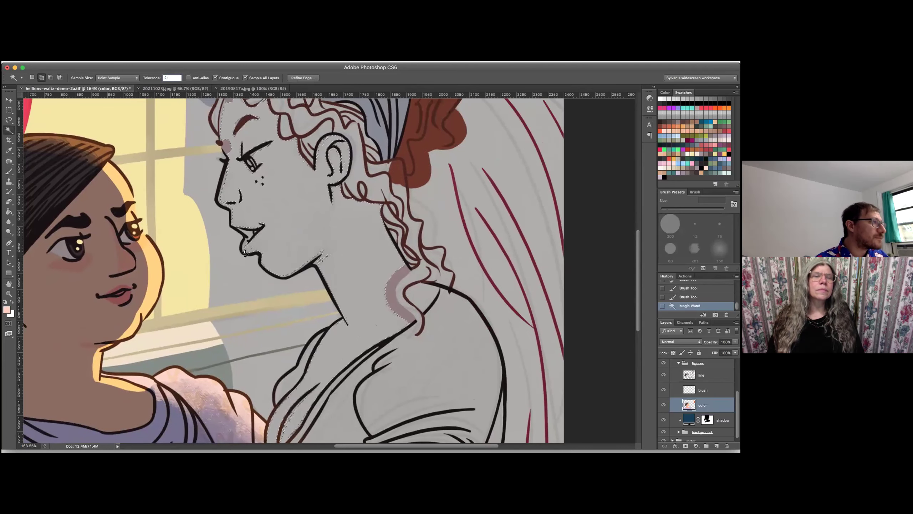
left_click(245, 252)
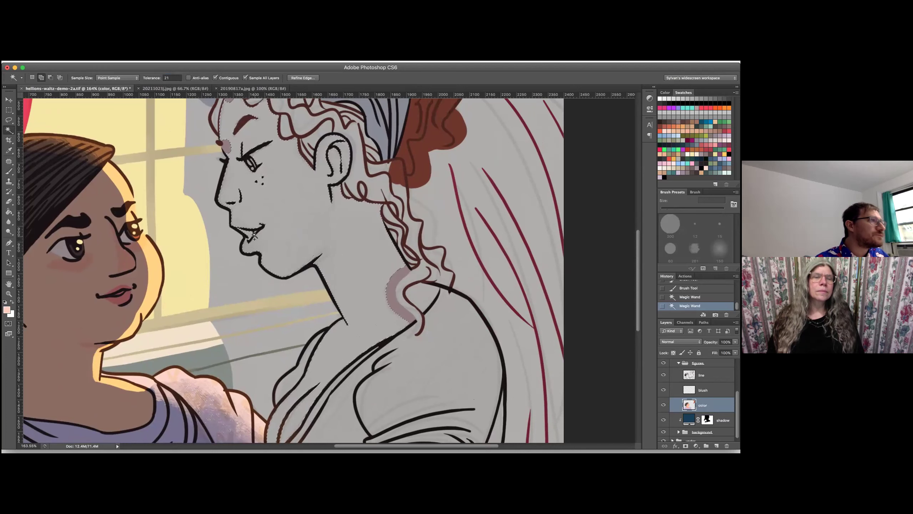
key("F2")
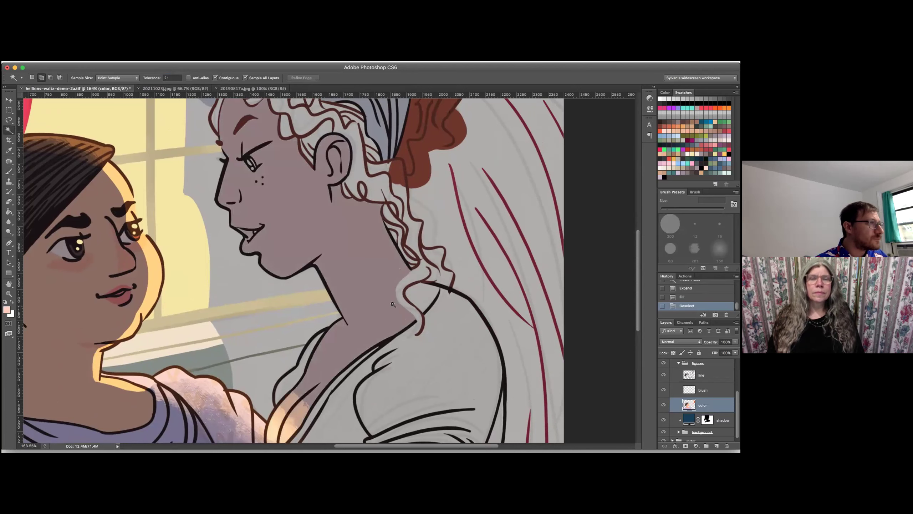
key("b")
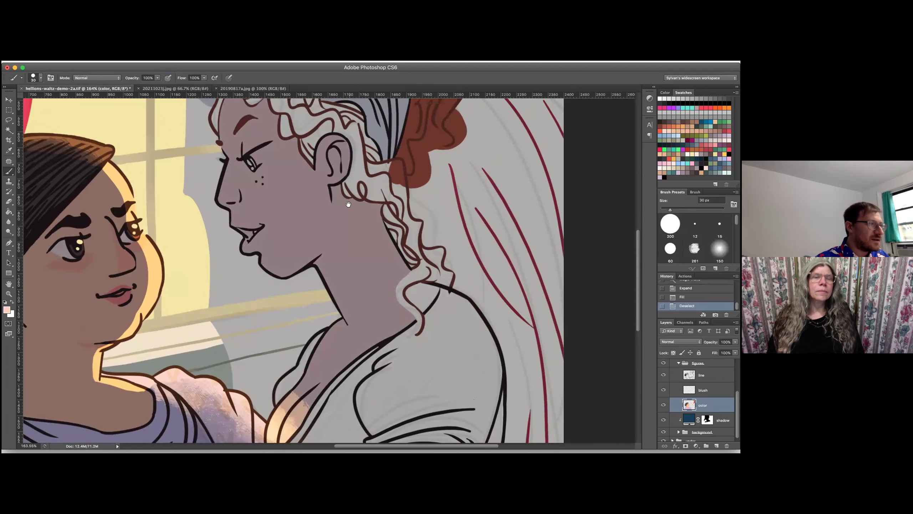
- Paint the neck curls reddish-brown, running up toward the bun
left_click_drag(350, 206, 339, 309)
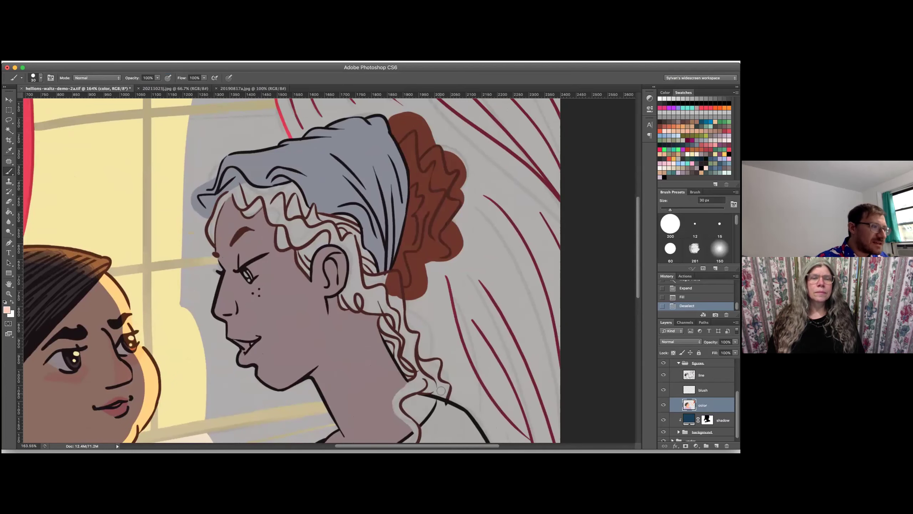
left_click_drag(433, 327, 441, 269)
left_click(665, 122)
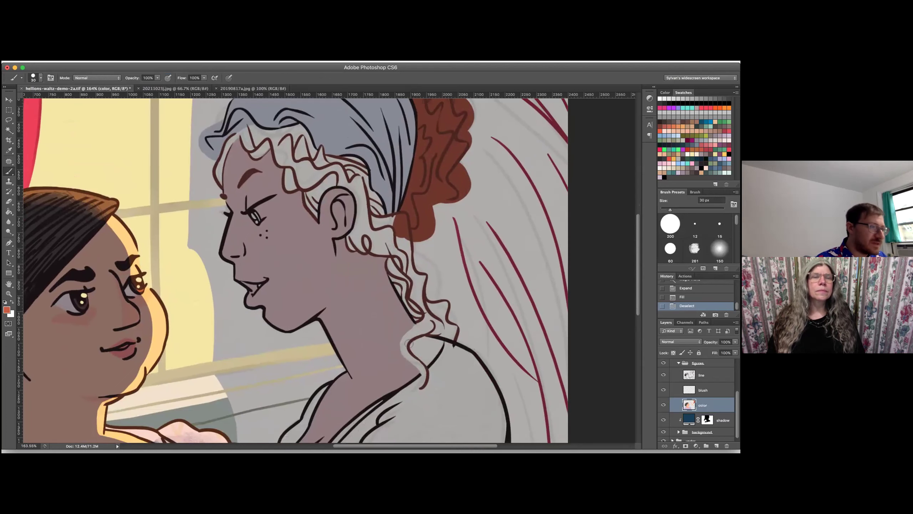
left_click_drag(420, 382, 423, 370)
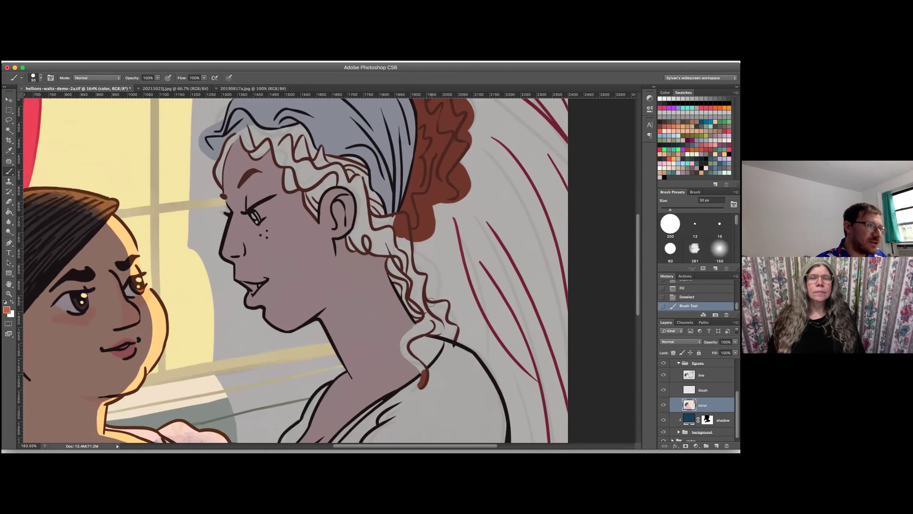
left_click_drag(433, 301, 417, 242)
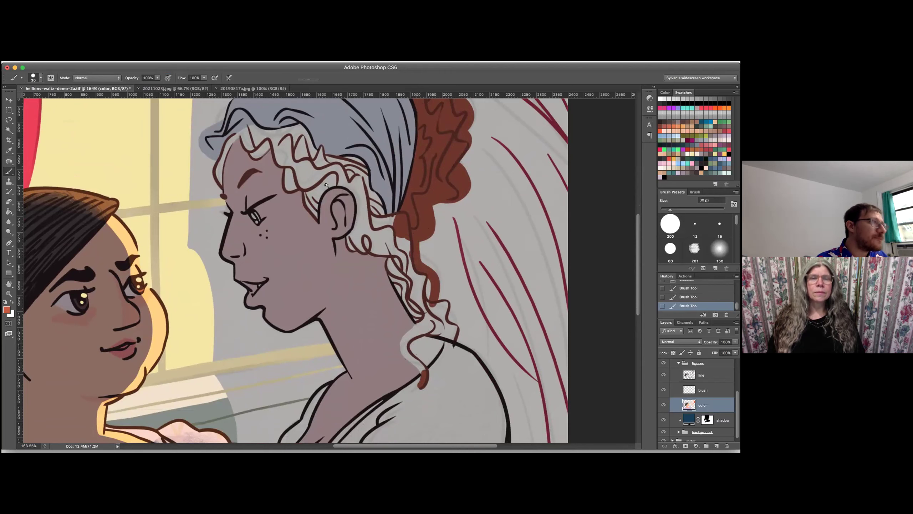
key("w")
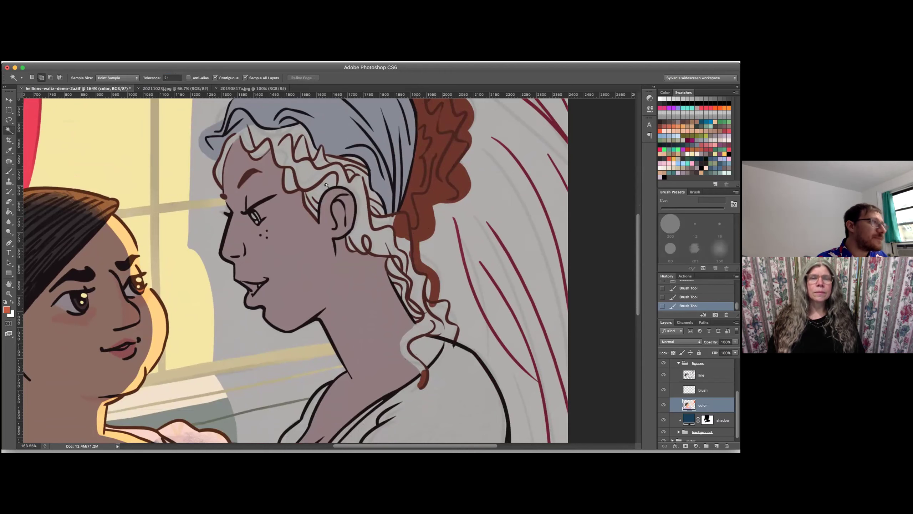
- Fill the white curl gaps at the neck, ear and forehead with hair colour, brushing over neck strands
left_click(443, 333)
left_click(417, 289)
left_click(318, 191)
left_click(310, 207)
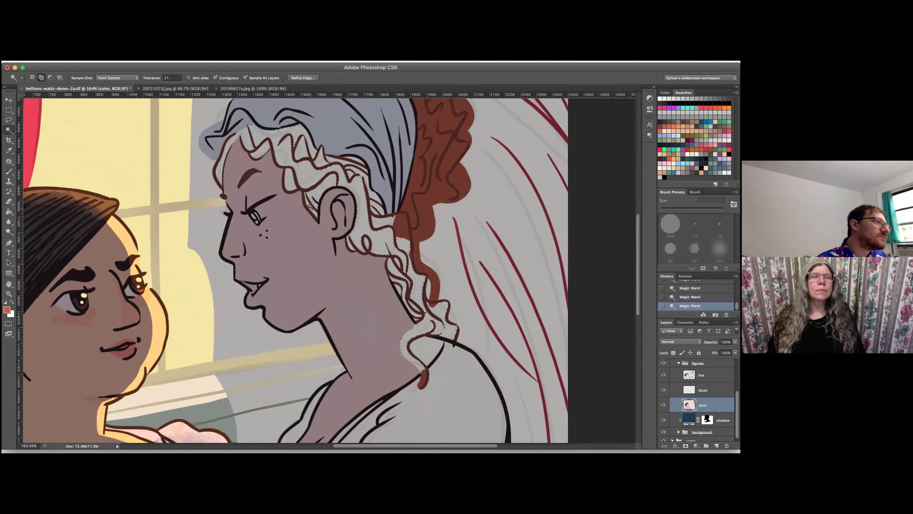
left_click(230, 144)
key("F2")
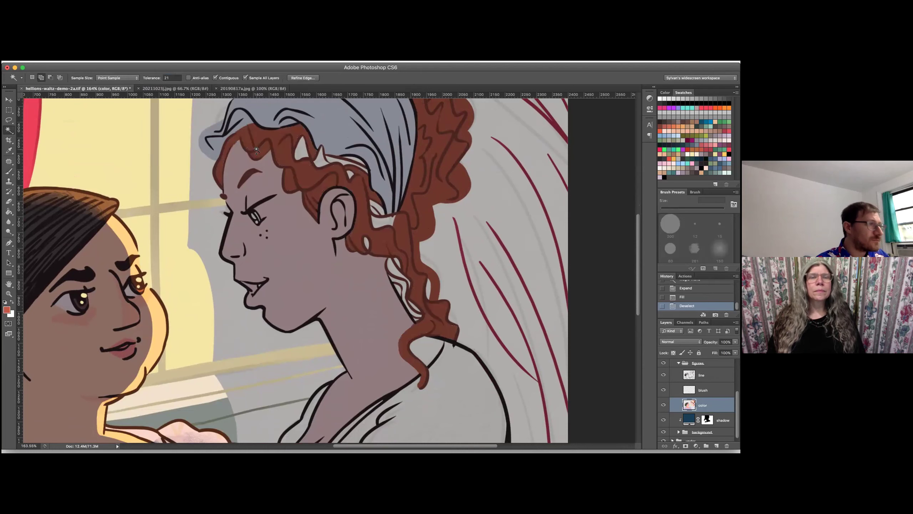
key("b")
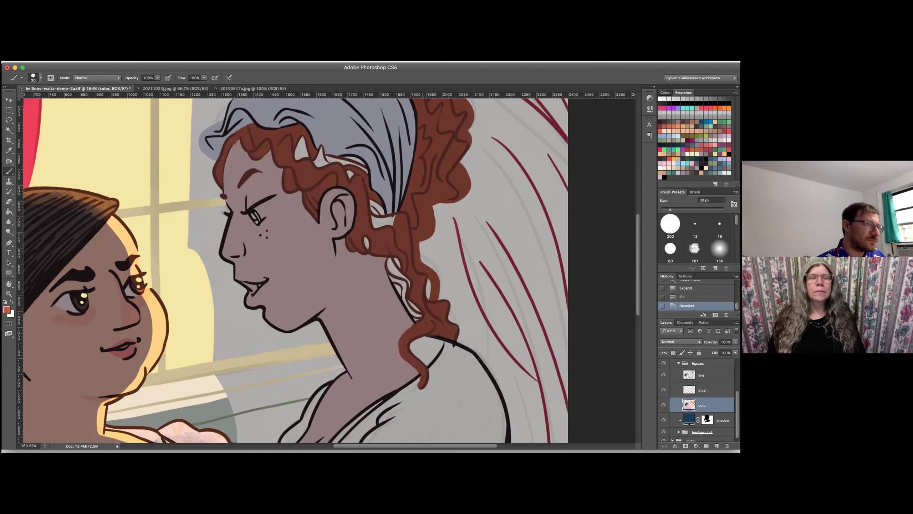
mouse_move(417, 317)
left_mouse_down()
mouse_move(392, 258)
mouse_move(406, 284)
mouse_move(428, 295)
left_mouse_up()
- Fill the remaining white hair gaps and hairband strand, then view the image at 100%
key("w")
left_click(381, 222)
left_click(374, 211)
left_click(390, 219)
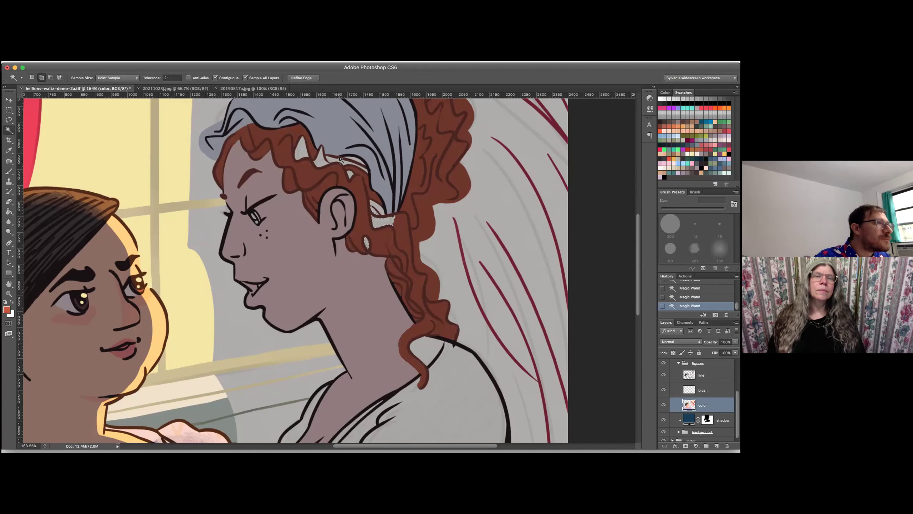
left_click(352, 158)
left_click(320, 160)
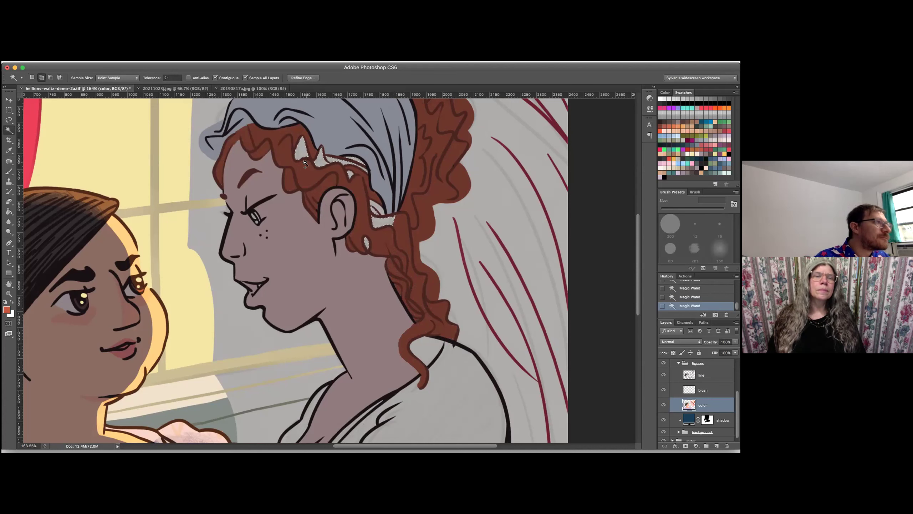
key("F2")
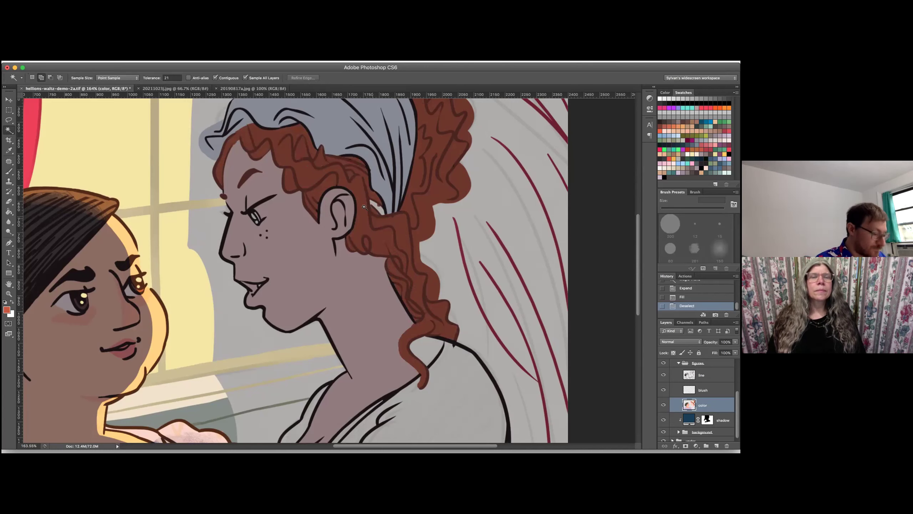
key("b")
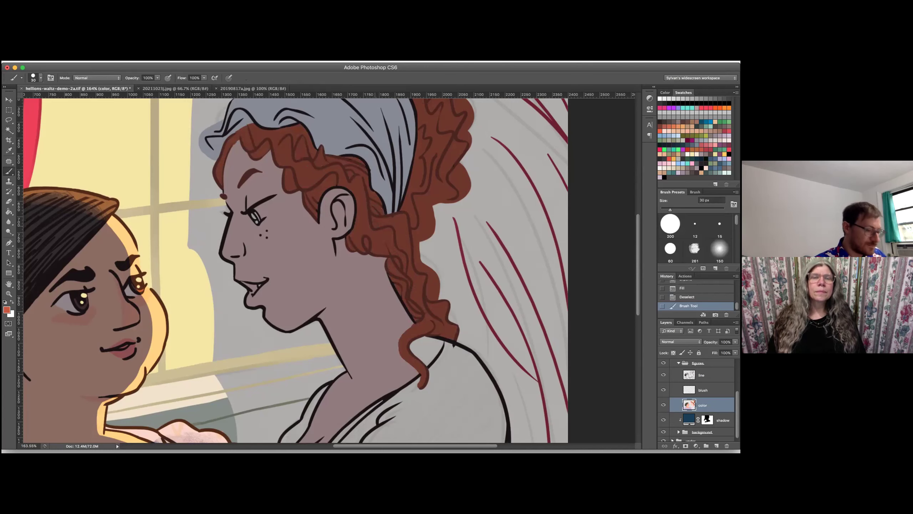
key("super+1")
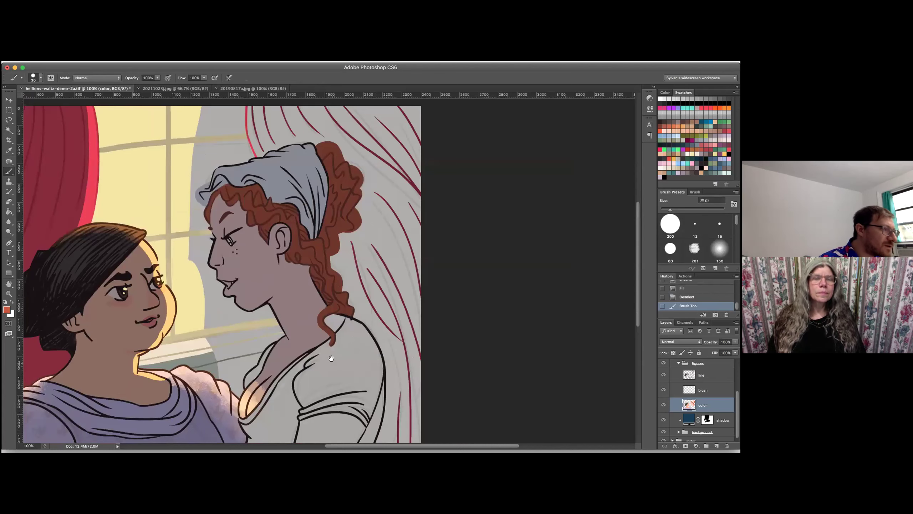
- Select the red-haired woman's arm and fill it with light pink skin colour
scroll(332, 308, "down", 5)
key("w")
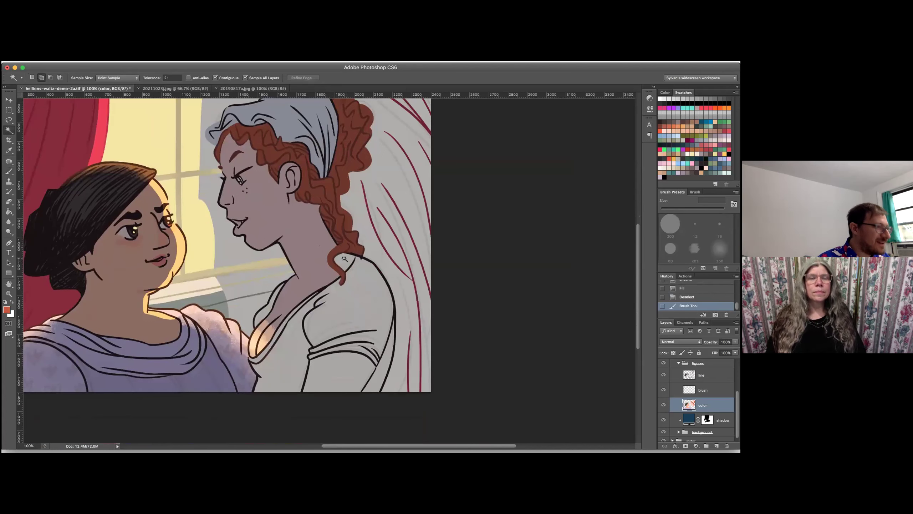
left_click(341, 267)
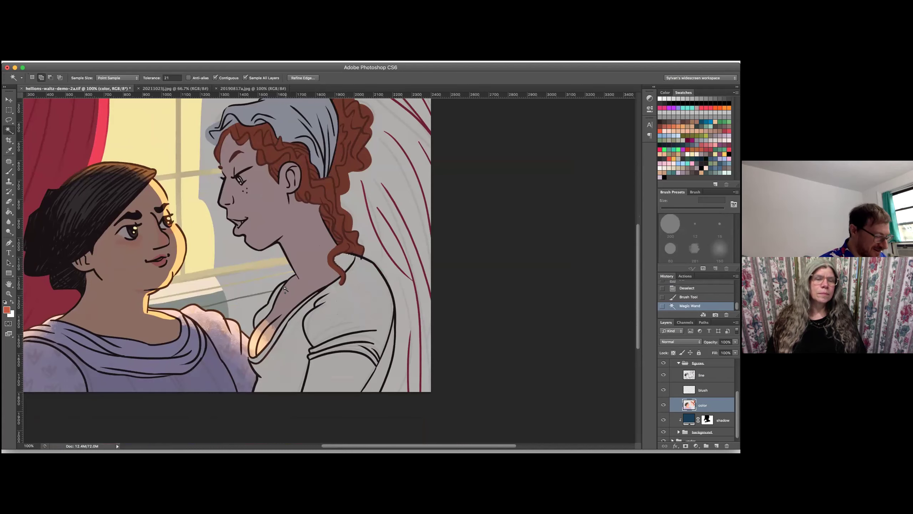
key("g")
left_click(669, 131)
key("ctrl+alt+z")
key("ctrl+alt+z")
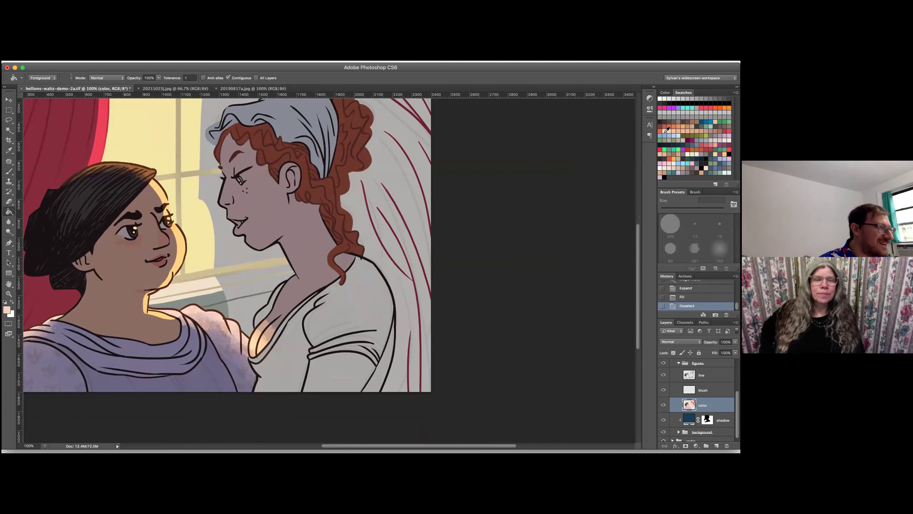
left_click(338, 371)
key("ctrl+z")
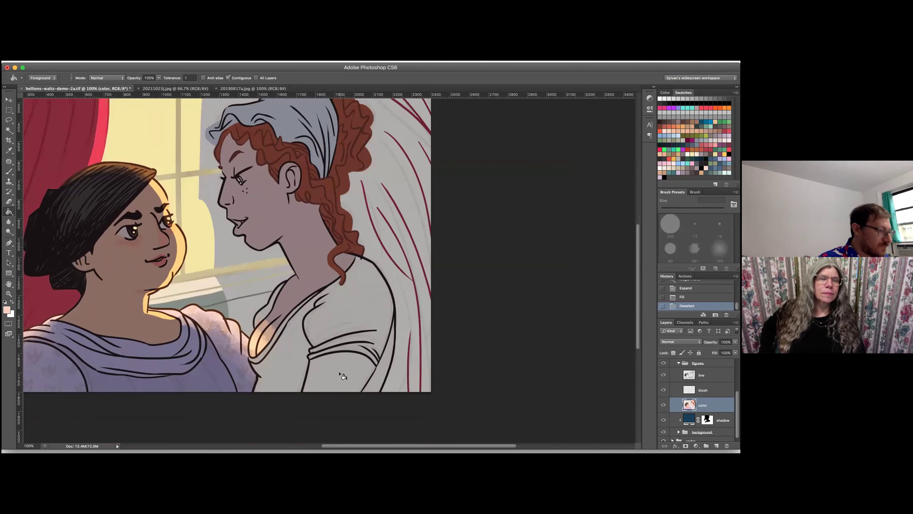
key("w")
left_click(340, 376)
key("F2")
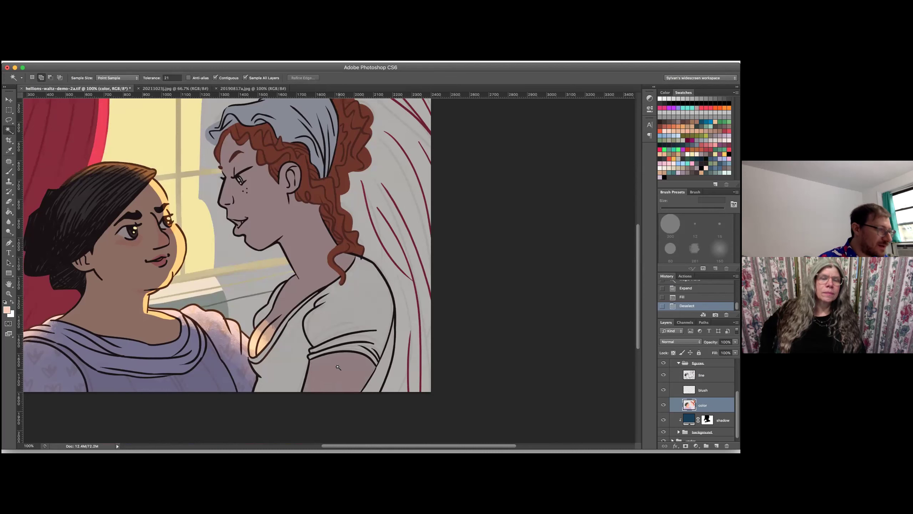
- Fill the red-haired woman's dress with olive green from the Swatches
key("g")
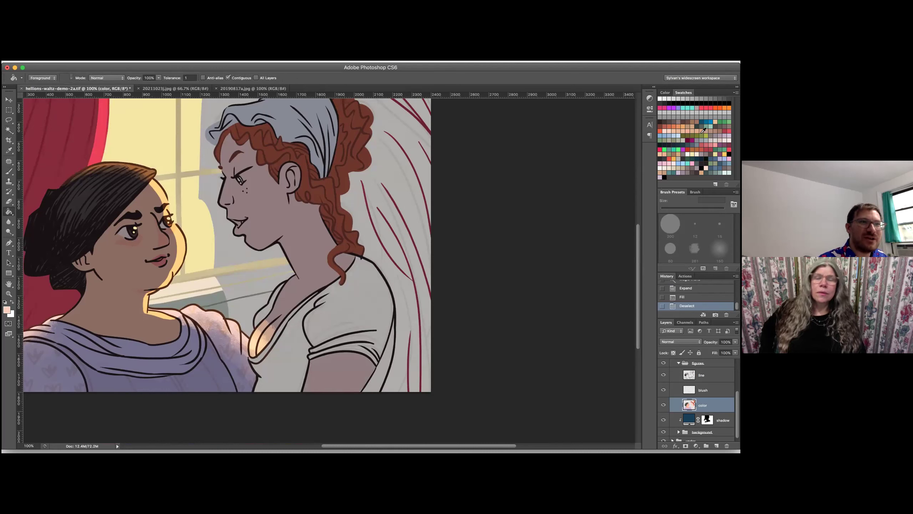
left_click(707, 134)
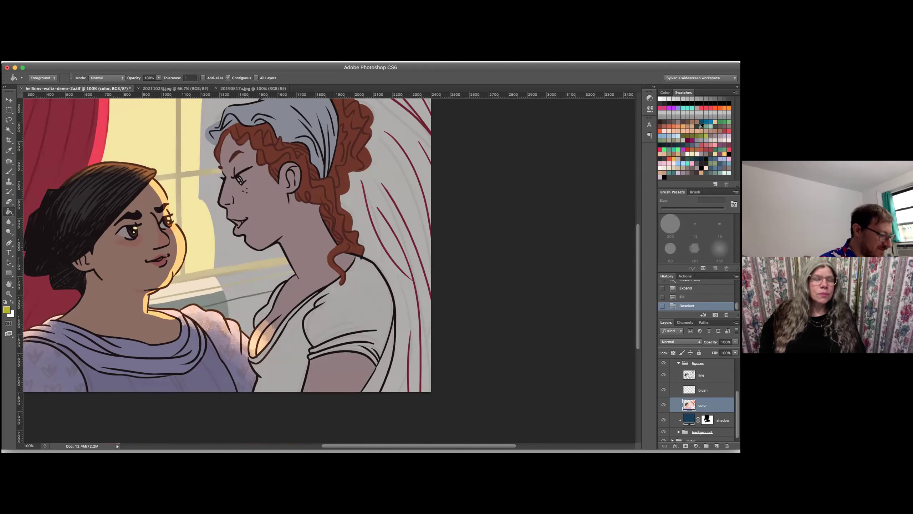
key("w")
left_click(361, 303)
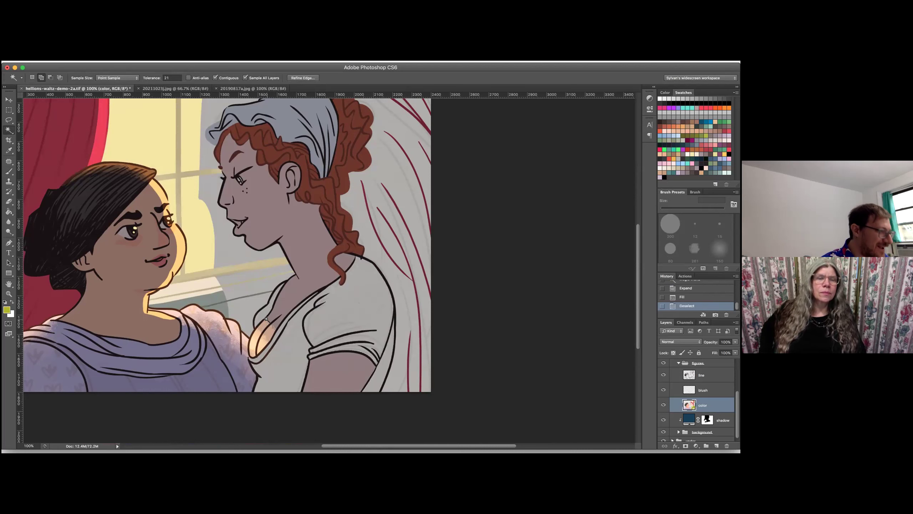
key("F2")
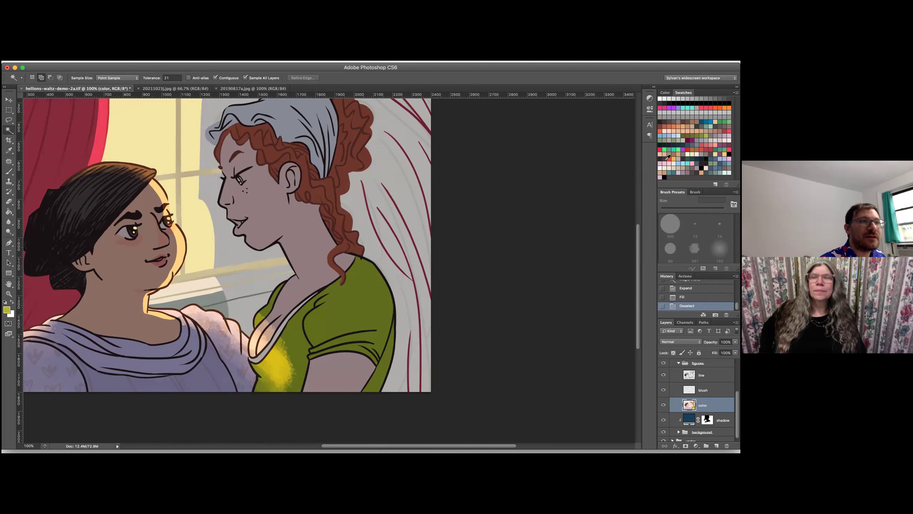
left_click(665, 129)
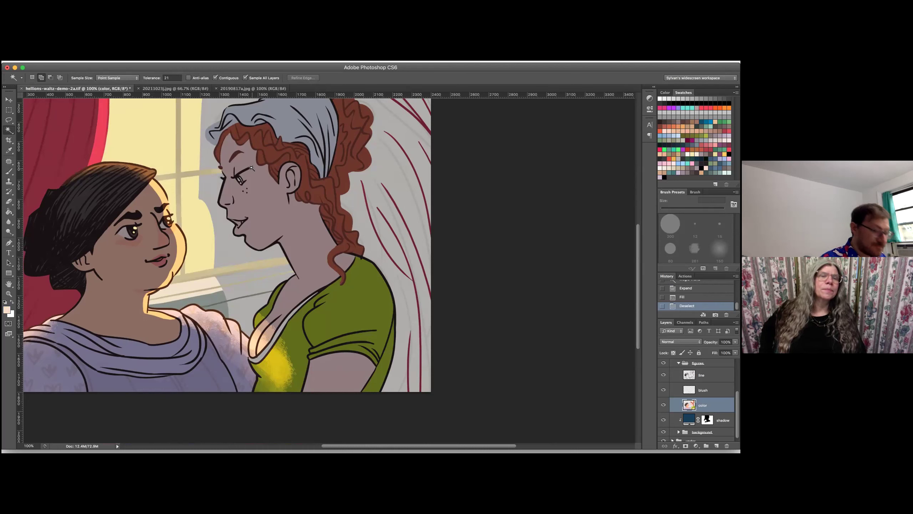
- With the Brush, pick lavender and reddish-brown swatches for the eye and lip details
key("b")
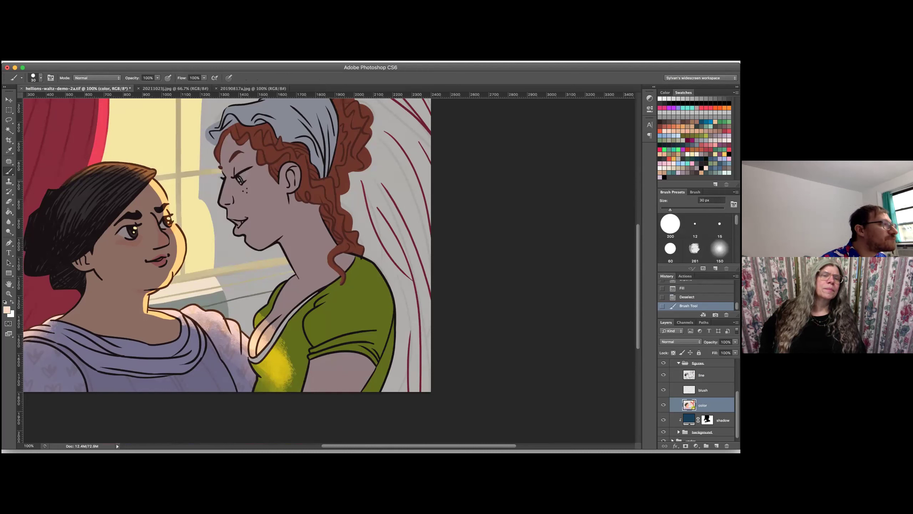
left_click(682, 109)
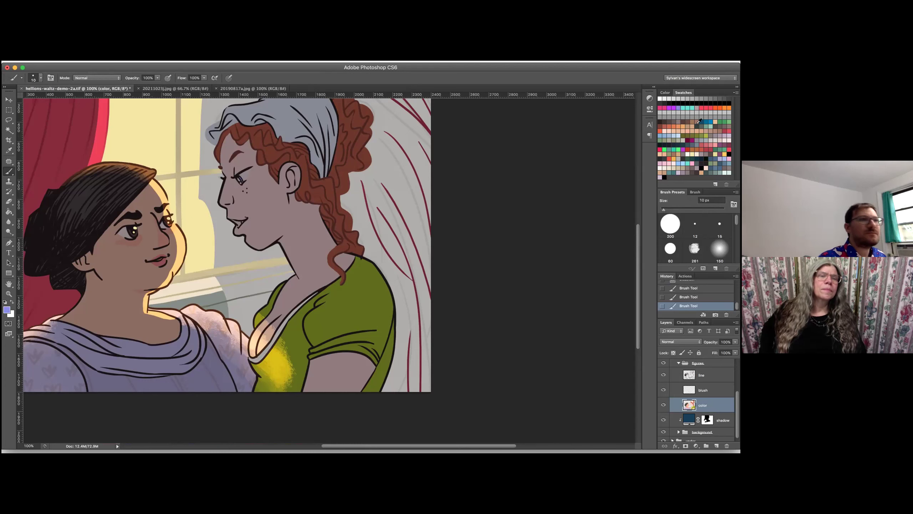
left_click(669, 120)
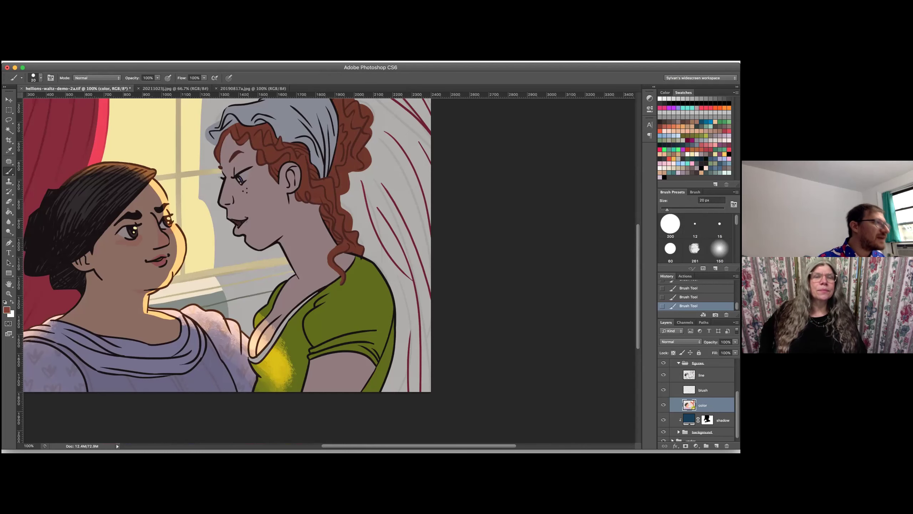
scroll(272, 196, "up", 2)
scroll(273, 196, "left", 2)
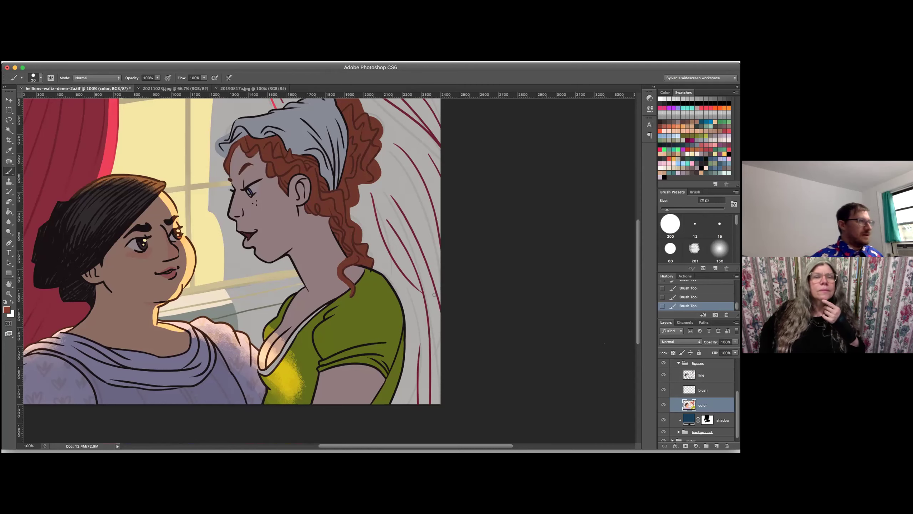
- Zoom out, Magic Wand an area of the figures and fill it with pale mint
scroll(392, 319, "up", 5)
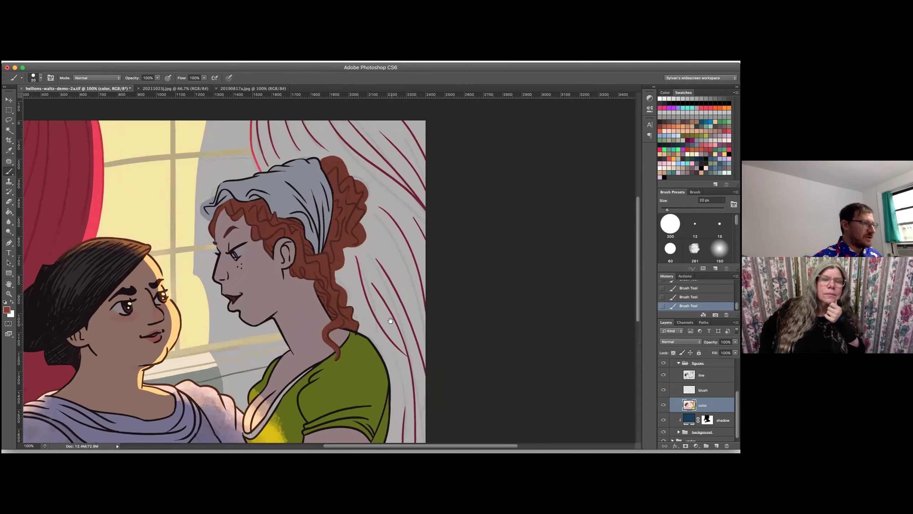
key("super+minus")
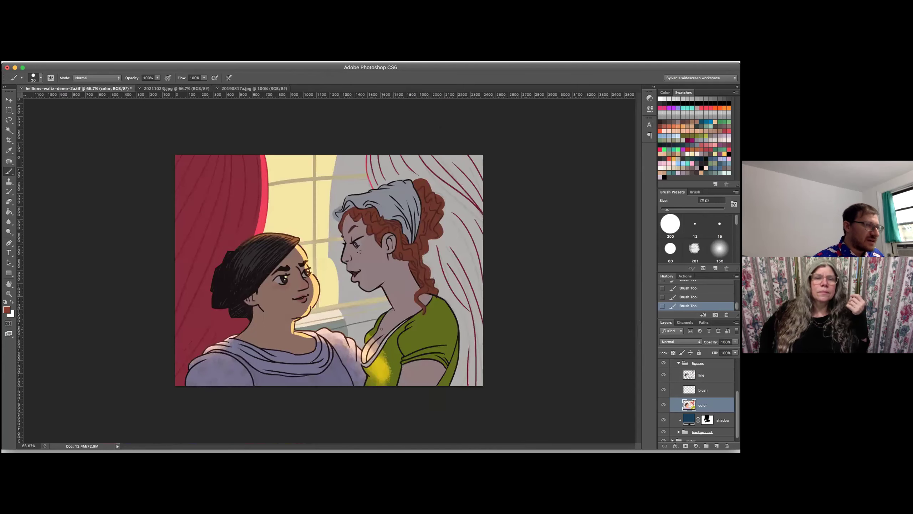
key("w")
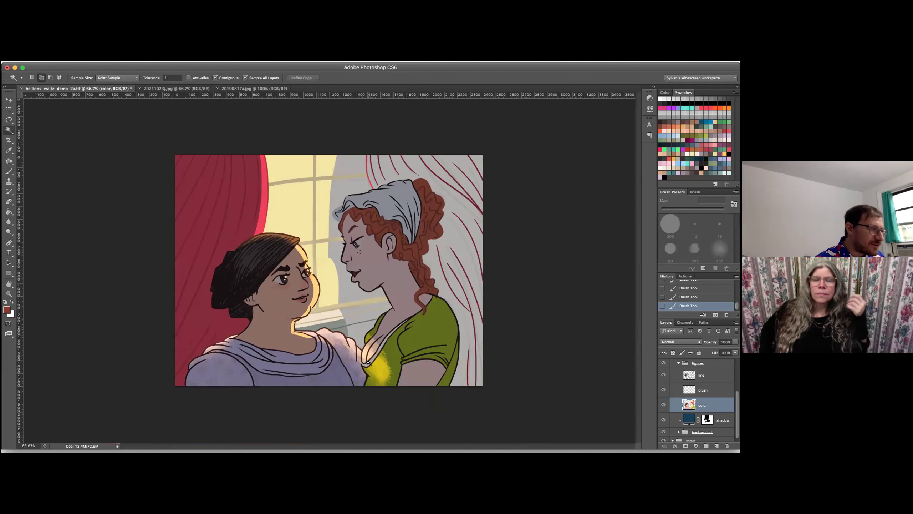
left_click(368, 362)
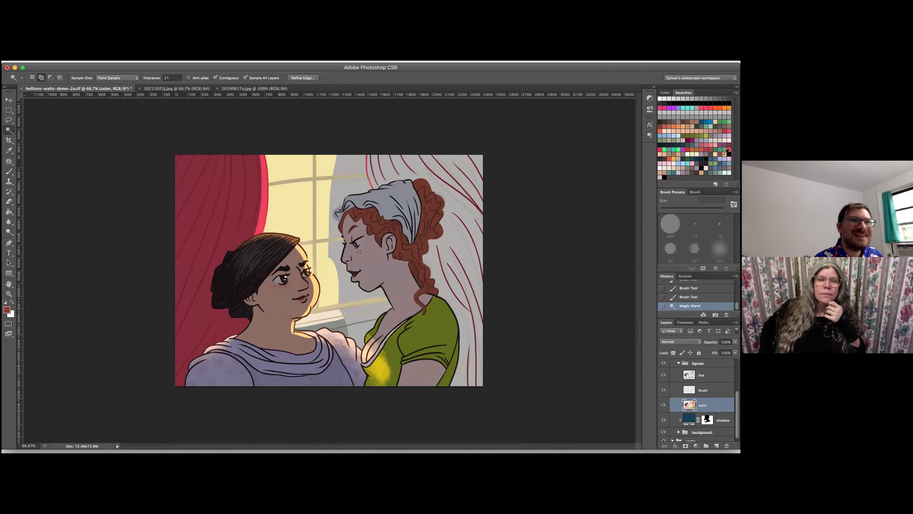
left_click(729, 168)
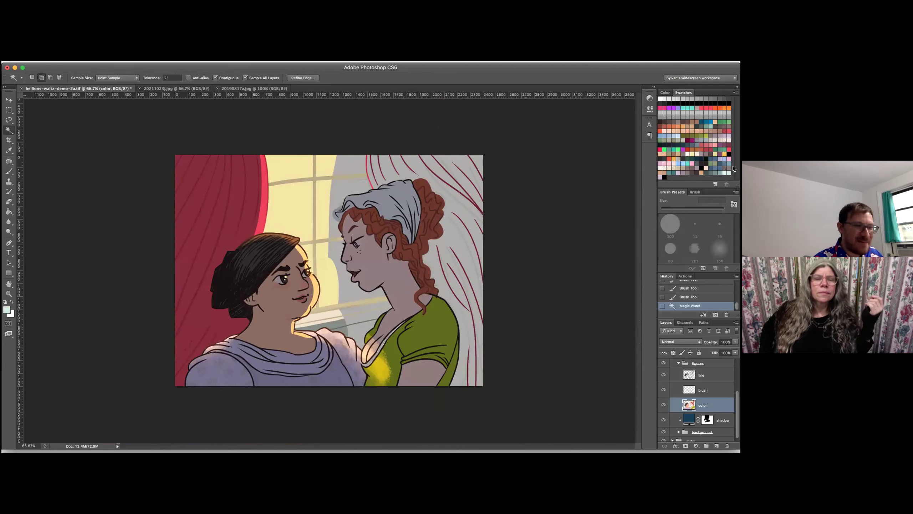
key("F2")
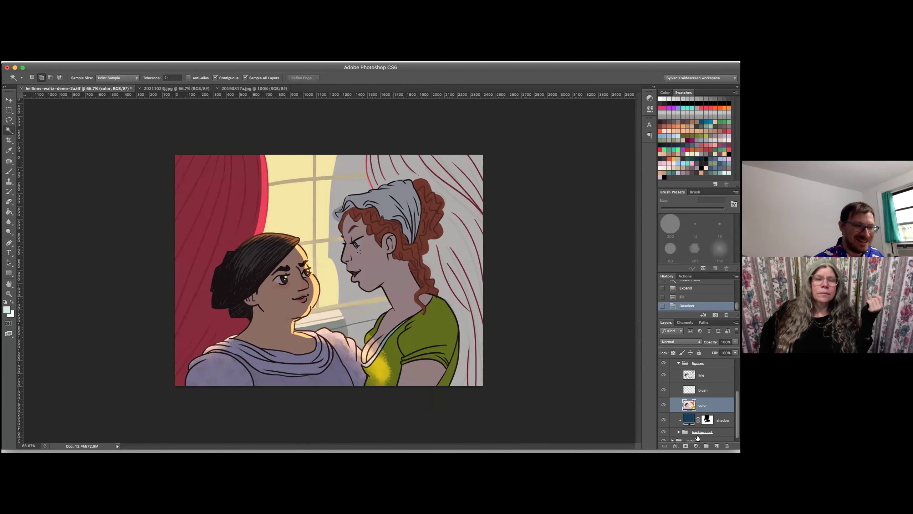
- Collapse the figures group and make the background group's color layer active
left_click(679, 363)
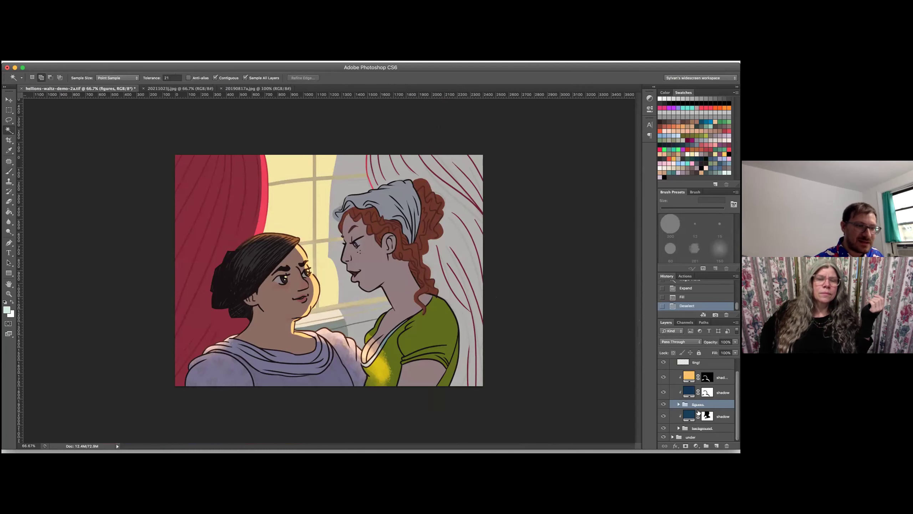
left_click(679, 427)
scroll(736, 409, "down", 3)
left_click(704, 426)
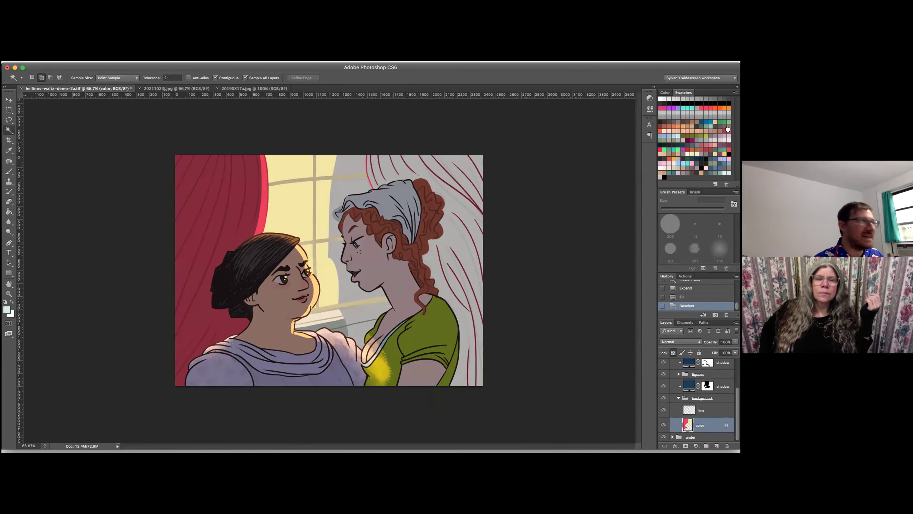
- Pick red and Magic Wand the pale gaps between the right curtain's lines
left_click(729, 131)
left_click(404, 167)
left_click(445, 162)
left_click(478, 161)
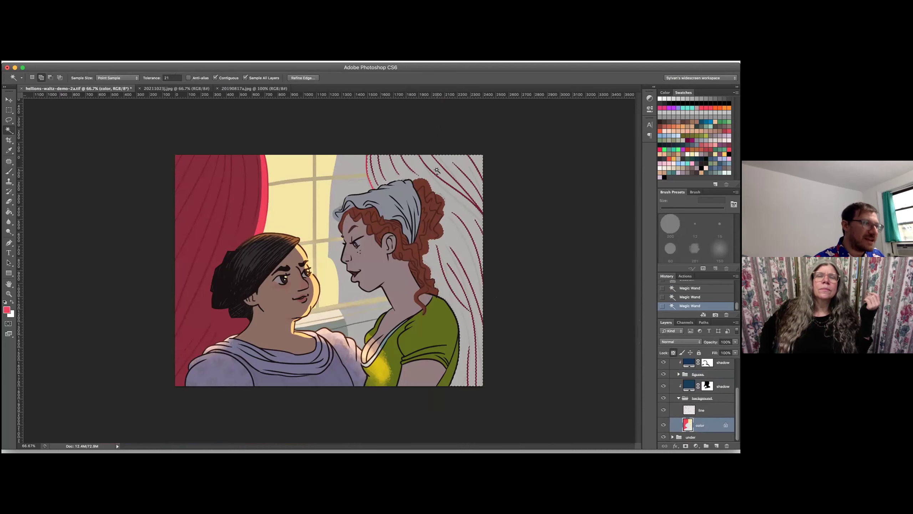
left_click(437, 172)
- Fill the selected curtain gaps with red and deselect
key("shift+F5")
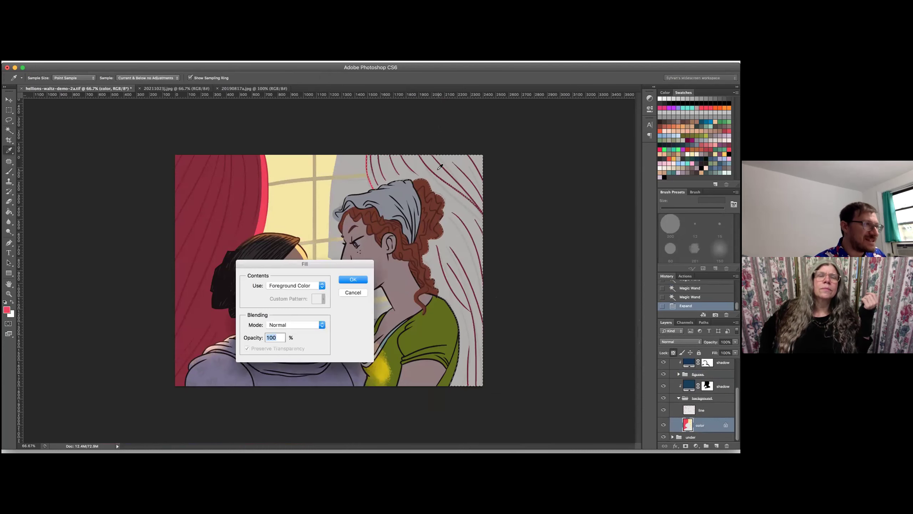
left_click(353, 280)
key("cmd+d")
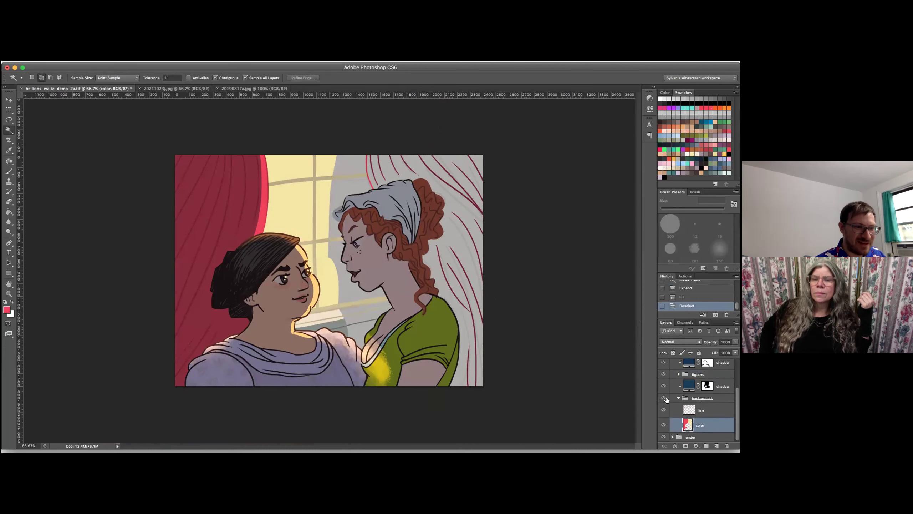
- Unlock the color layer's transparency and fill the grey top-right background with red
left_click(674, 352)
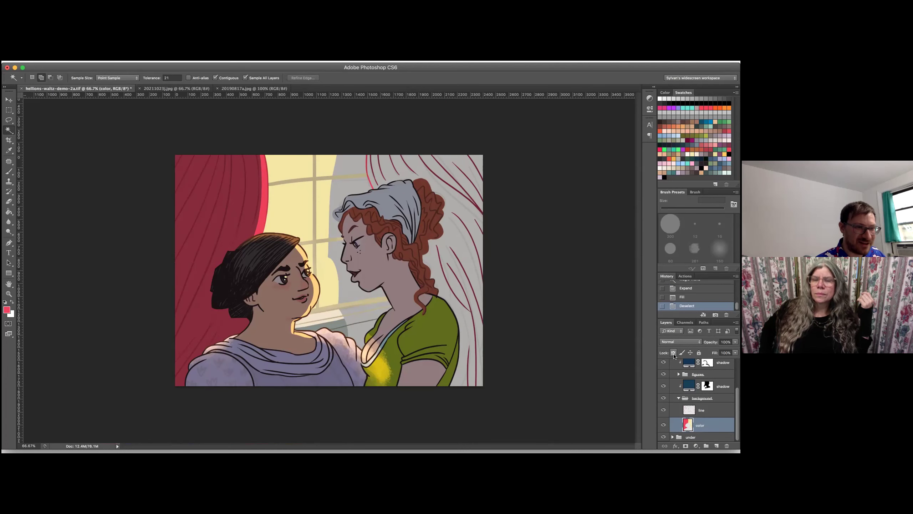
left_click(387, 172)
left_click(461, 165)
left_click(447, 169)
key("F2")
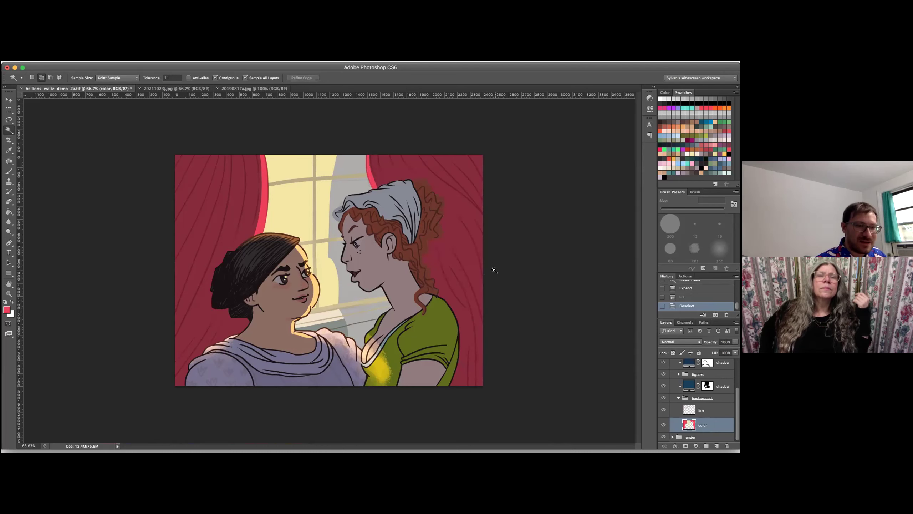
- Select the grey window strip and fill it with pale yellow
left_click(351, 161)
left_click(350, 185)
left_click(335, 252)
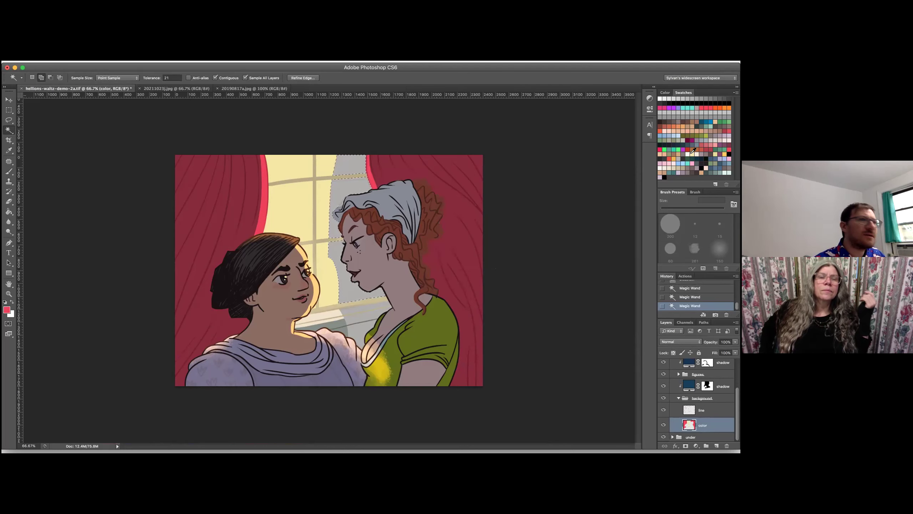
left_click(686, 153)
key("F2")
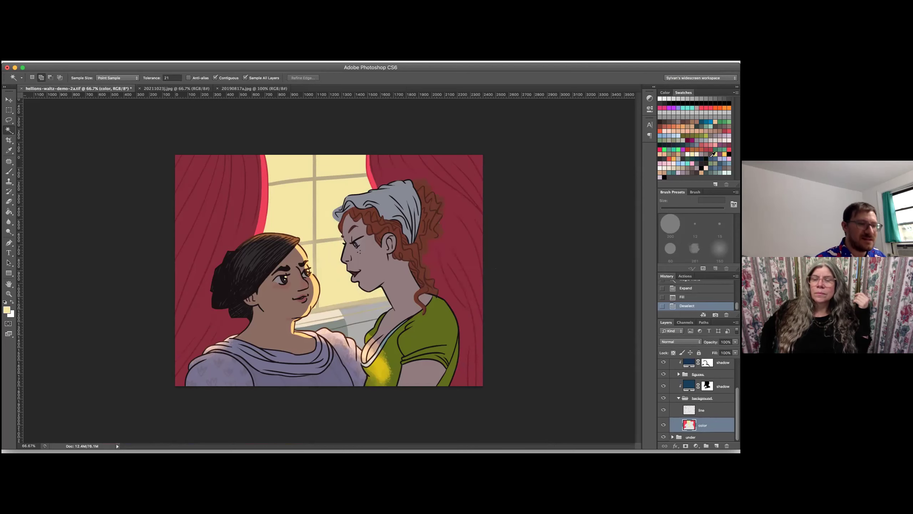
- Paint pale peach over the window sill with a 200 px brush
key("b")
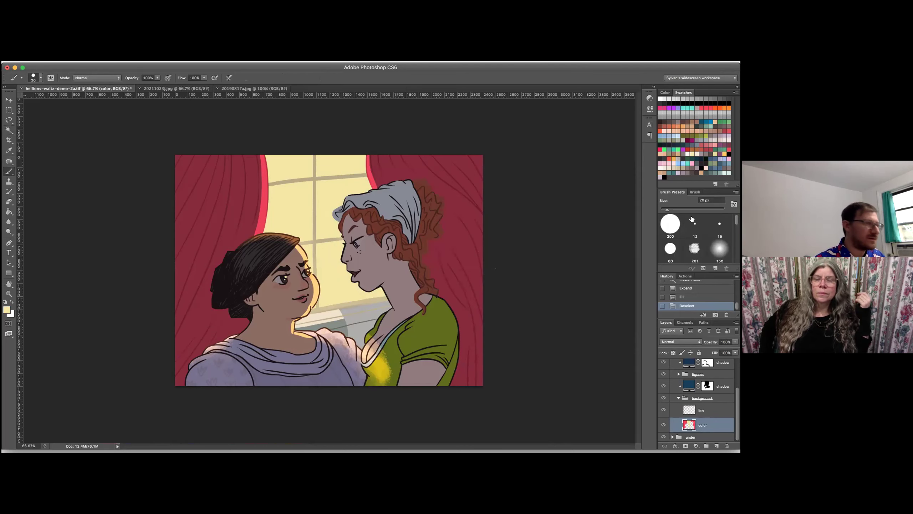
left_click(670, 224)
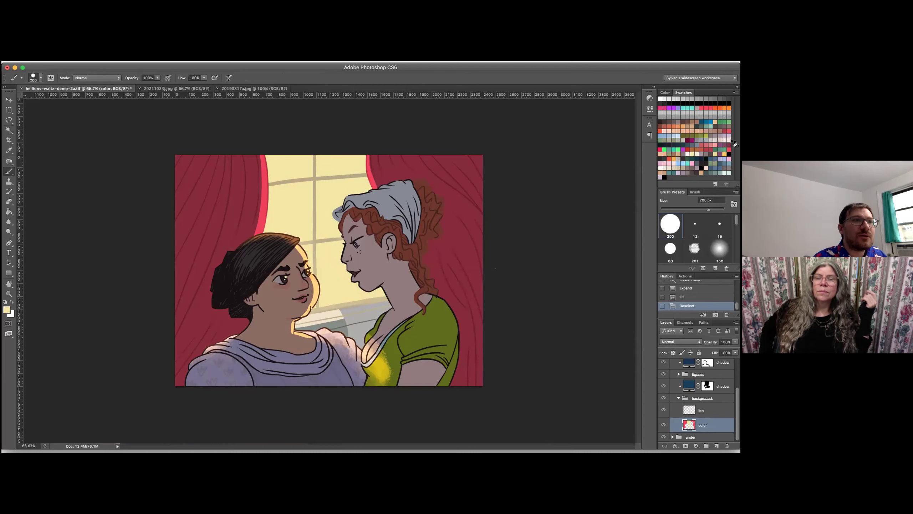
left_click(731, 136)
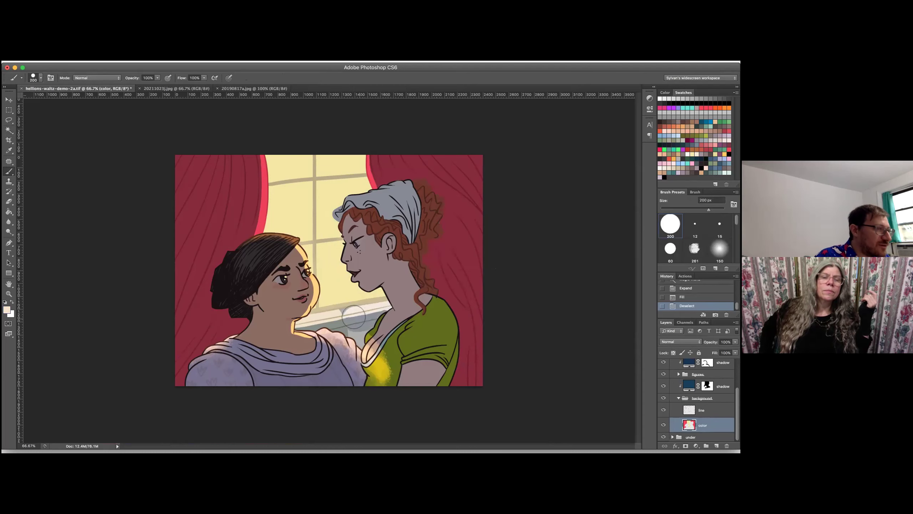
mouse_move(340, 319)
left_mouse_down()
mouse_move(299, 329)
mouse_move(375, 320)
mouse_move(371, 347)
mouse_move(404, 340)
mouse_move(399, 310)
left_mouse_up()
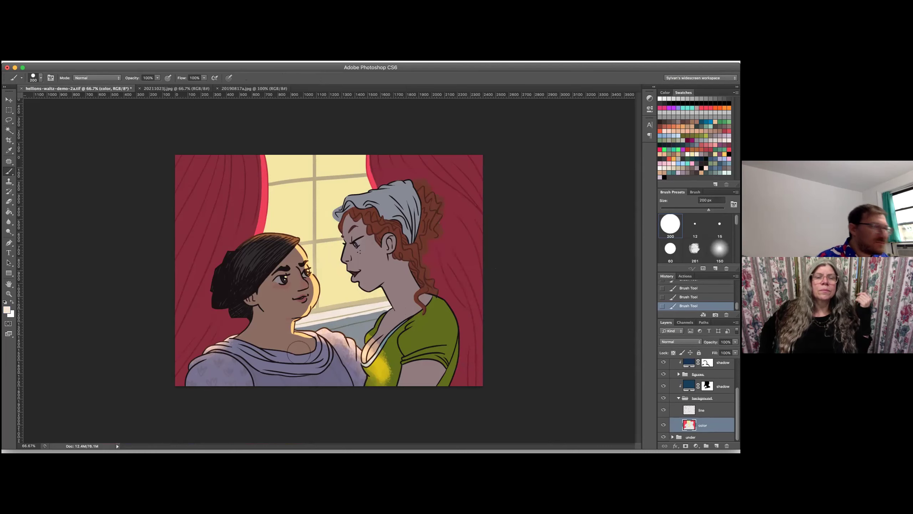
- Target the lower shadow mask, shrink the brush to 70 px, and select the upper shadow layer
left_click(705, 384)
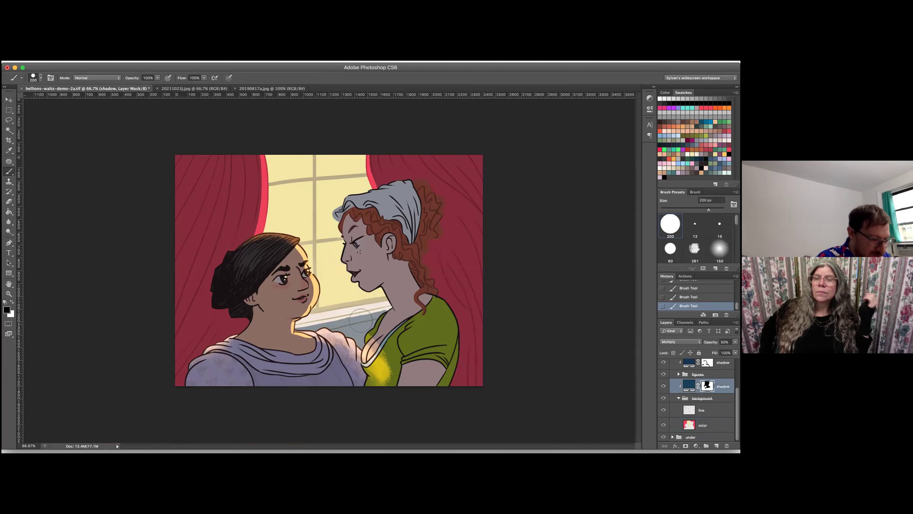
key("bracketleft")
key("bracketleft")
key("bracketleft")
key("bracketleft")
key("bracketleft")
key("bracketleft")
key("bracketleft")
key("bracketleft")
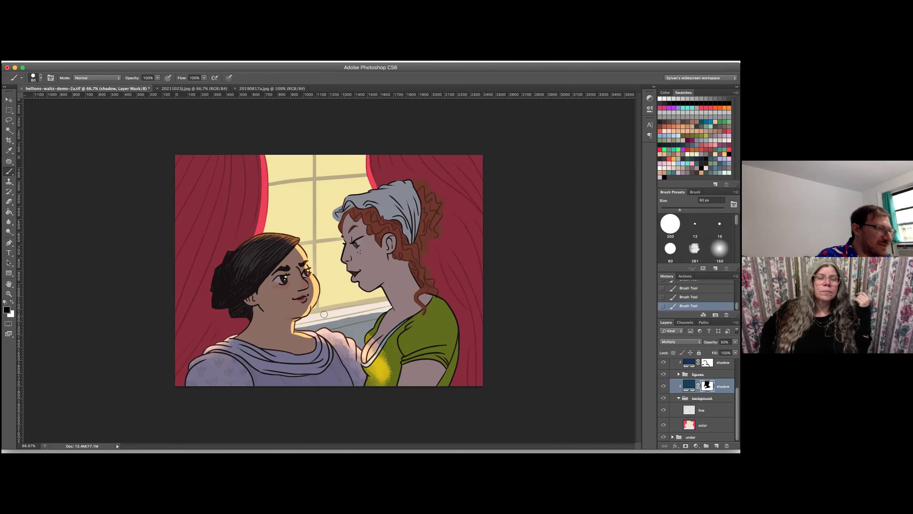
left_click(688, 363)
- On the upper shadow mask, paint white shadow over the green neckline with a 100 px brush
scroll(736, 388, "up", 1)
scroll(737, 388, "up", 1)
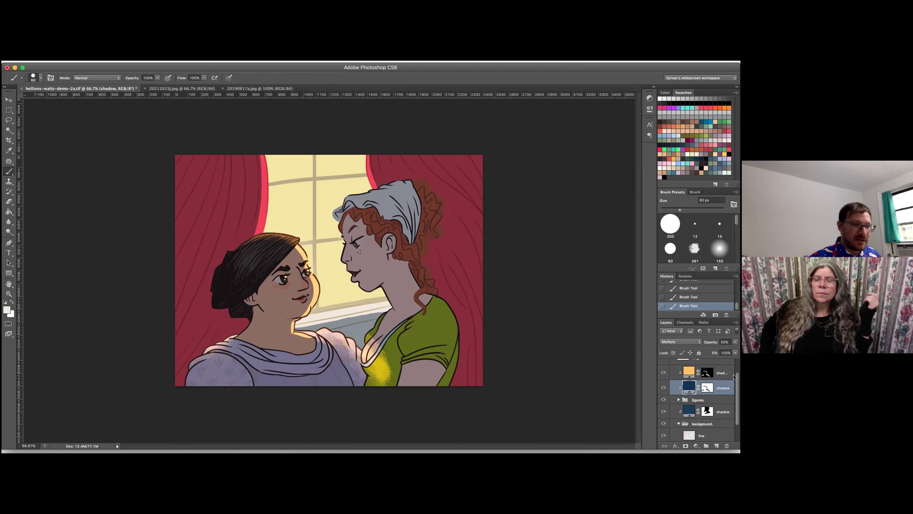
left_click(706, 387)
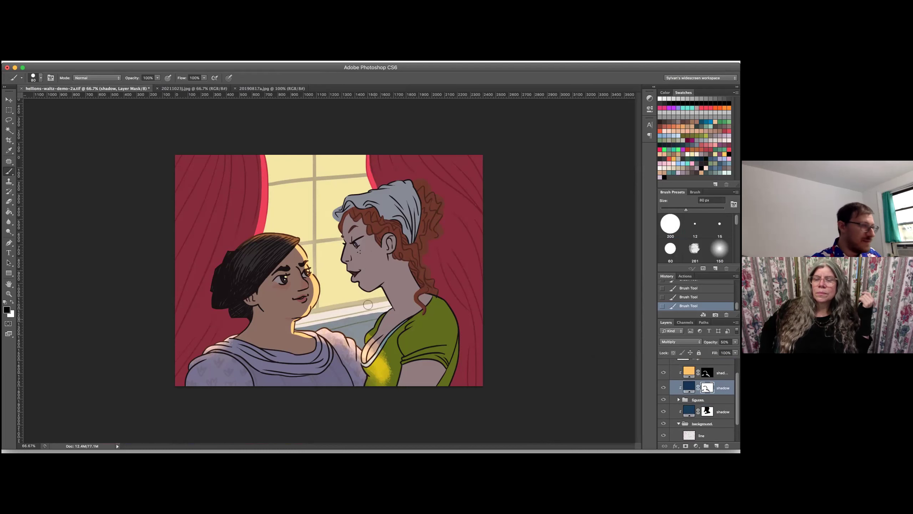
key("bracketright")
key("bracketright")
key("bracketright")
key("bracketright")
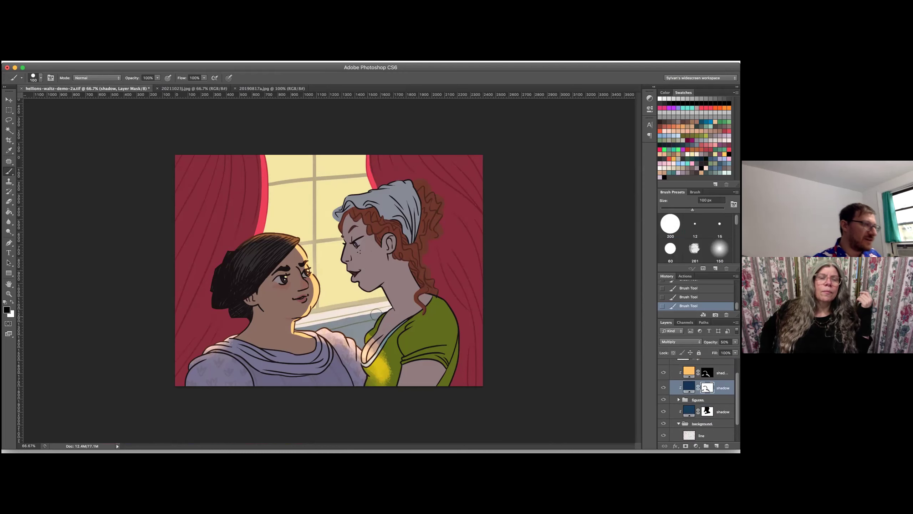
key("x")
mouse_move(393, 334)
left_mouse_down()
mouse_move(374, 347)
mouse_move(374, 363)
mouse_move(376, 335)
mouse_move(369, 361)
mouse_move(370, 346)
mouse_move(376, 336)
mouse_move(372, 372)
left_mouse_up()
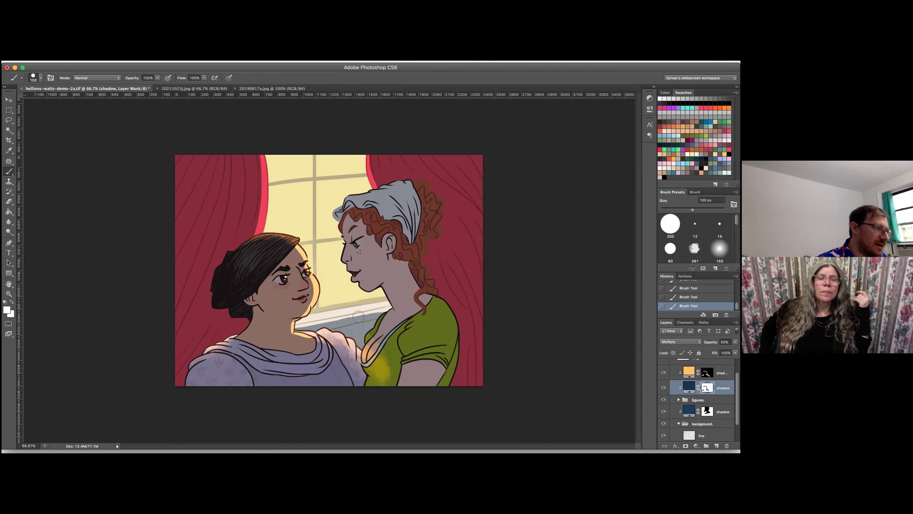
- Paint black to clear shadow along the neck edge, then add a faint cheek shadow at 45 px
left_click(321, 285, "alt")
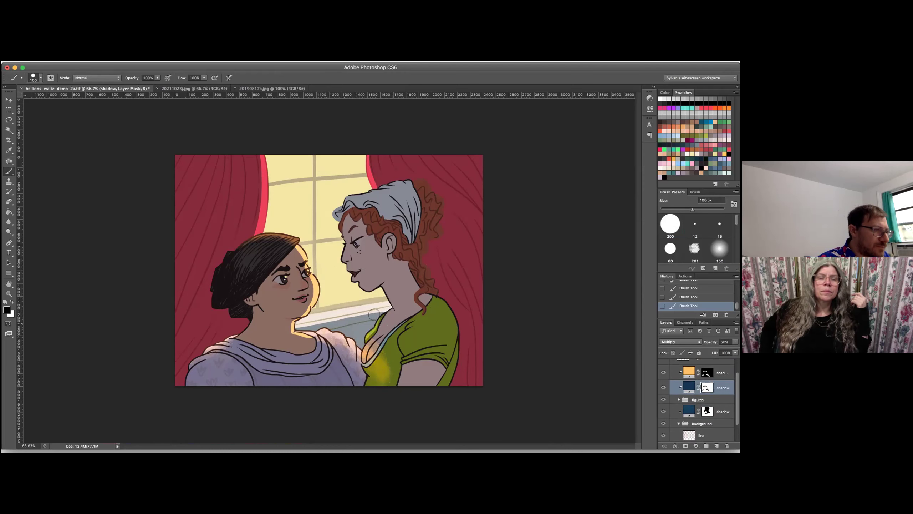
mouse_move(390, 307)
left_mouse_down()
mouse_move(350, 278)
mouse_move(334, 225)
mouse_move(347, 221)
mouse_move(332, 222)
mouse_move(328, 210)
mouse_move(347, 189)
mouse_move(414, 180)
left_mouse_up()
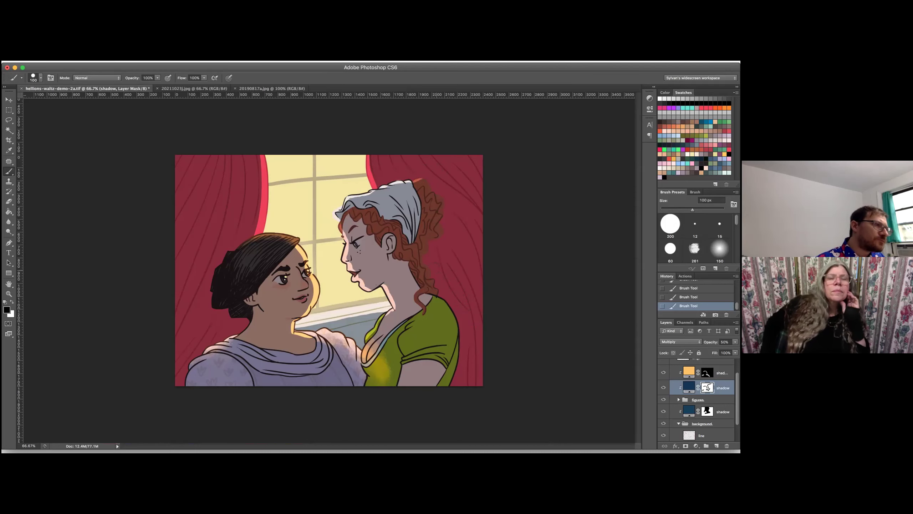
key("bracketleft")
key("bracketleft")
key("bracketleft")
key("bracketleft")
key("bracketleft")
key("bracketleft")
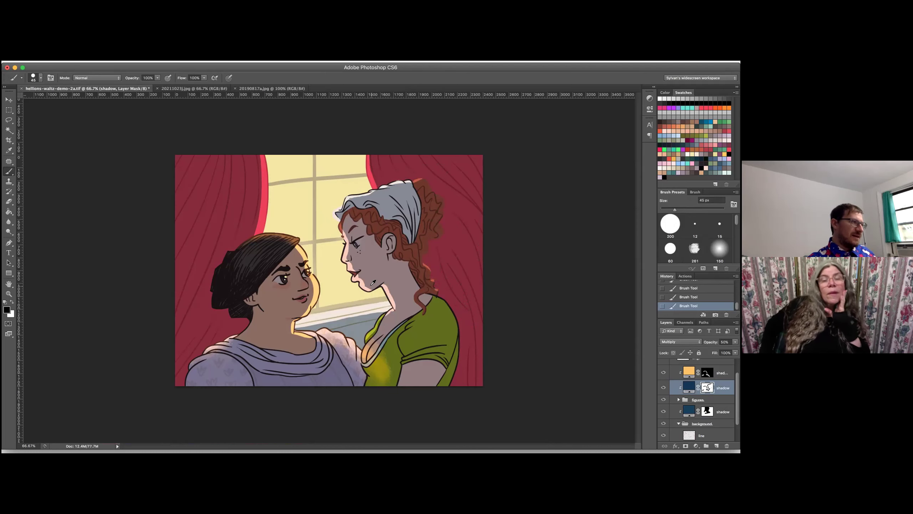
key("x")
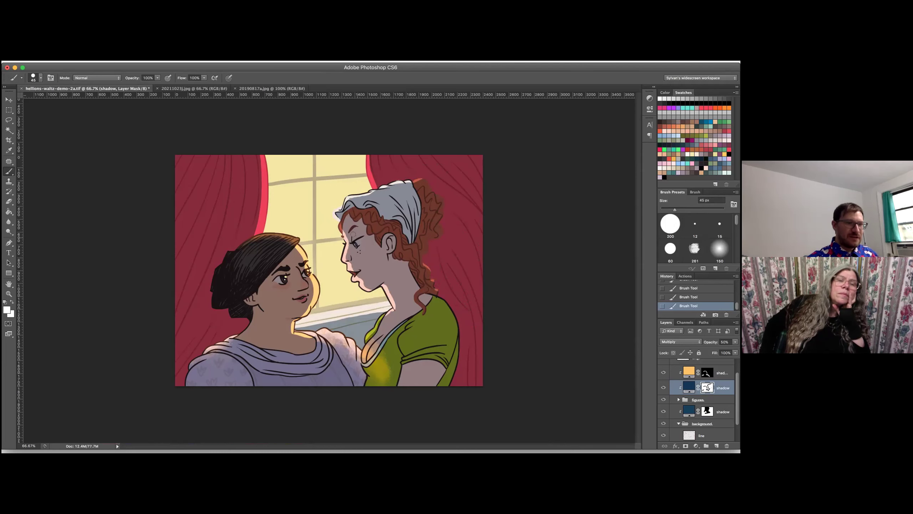
left_click_drag(356, 254, 349, 256)
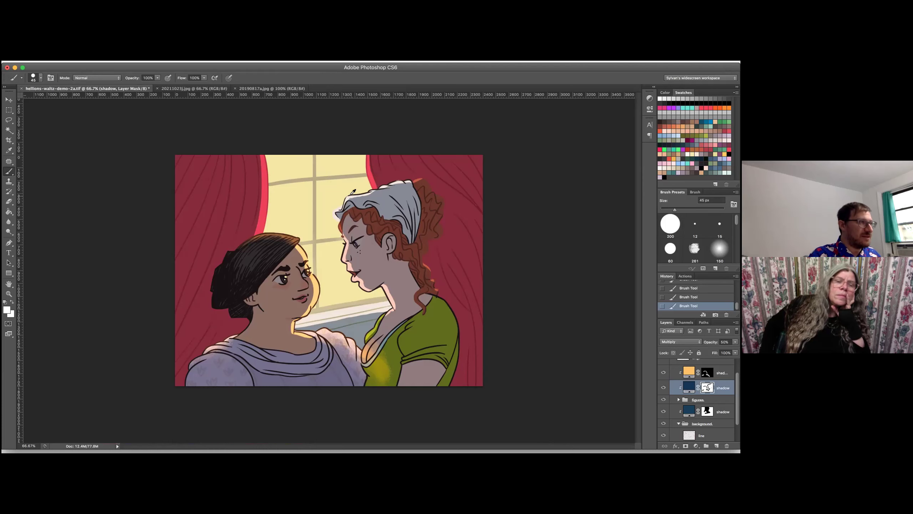
key("x")
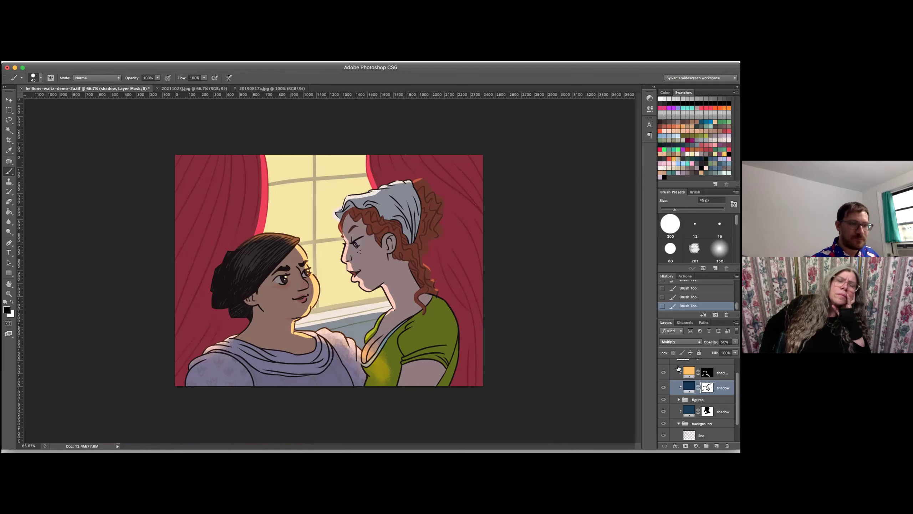
left_click(689, 387)
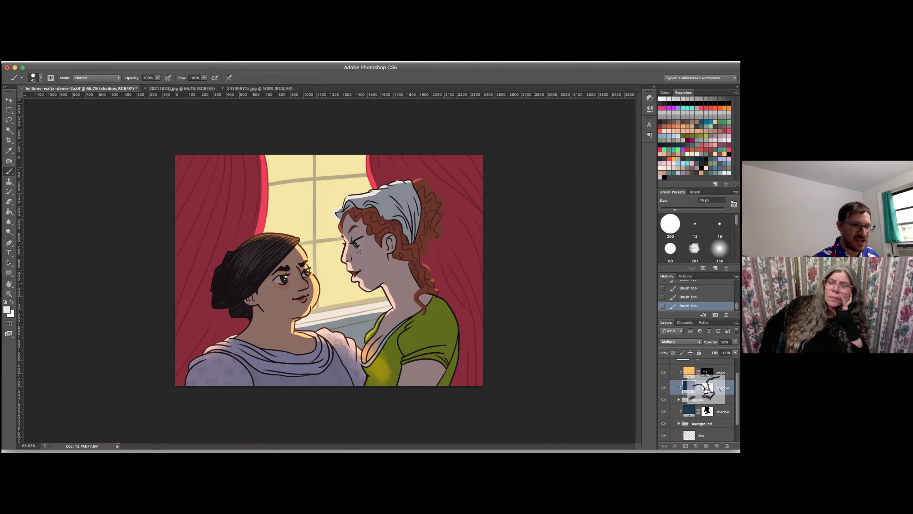
- Copy the shadow mask onto the orange Overlay layer and invert it
left_click(707, 388)
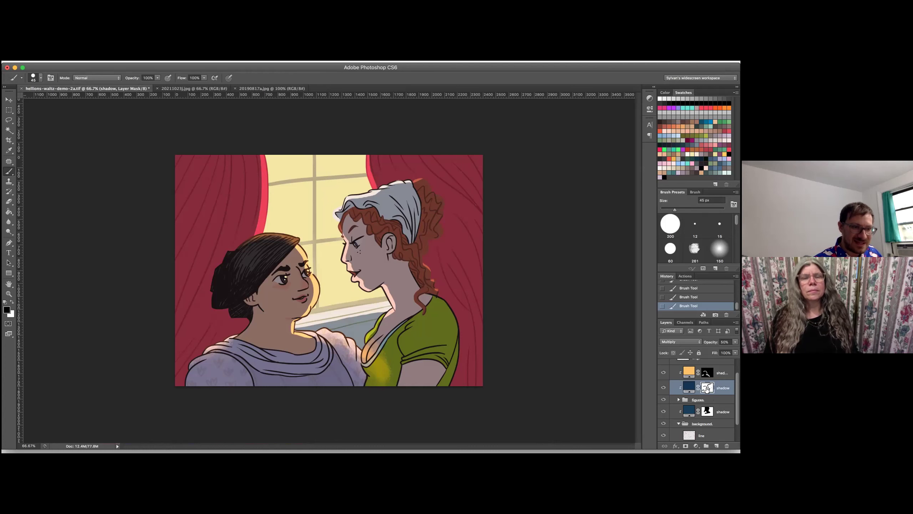
left_click_drag(706, 387, 707, 374)
left_click(707, 373)
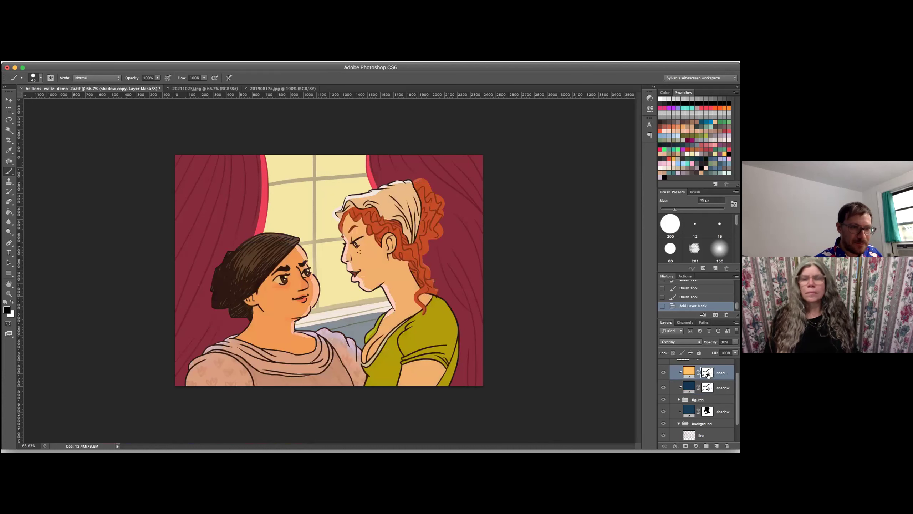
left_click(689, 374)
left_click(707, 372)
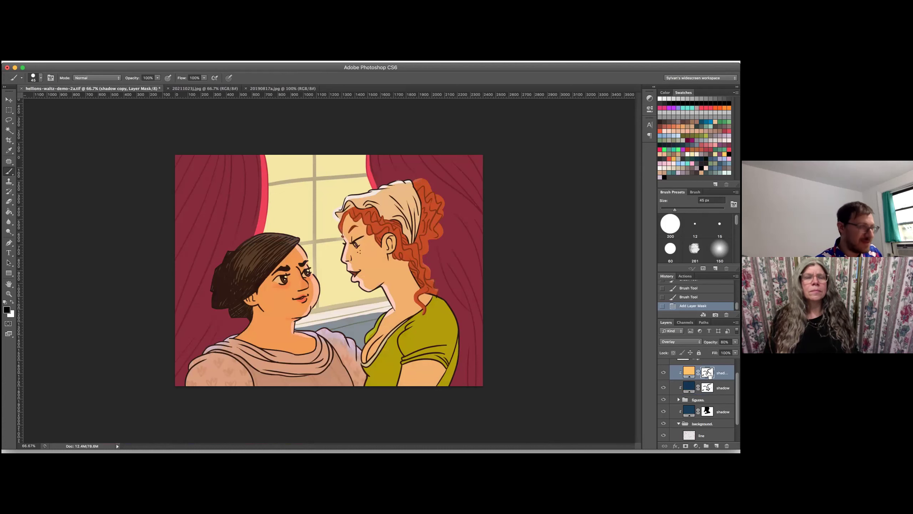
key("ctrl+i")
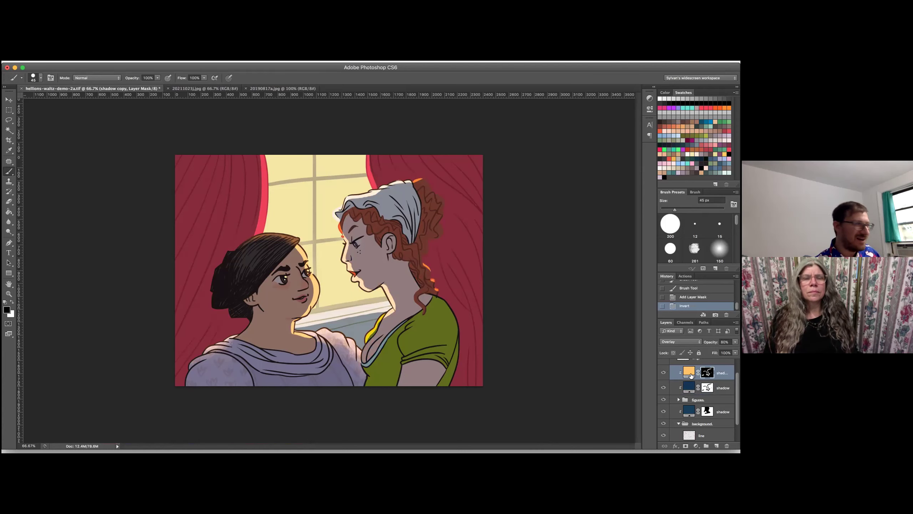
- Try copying the shadow mask onto the shadow copy layer, then undo the replacement
left_click(707, 387)
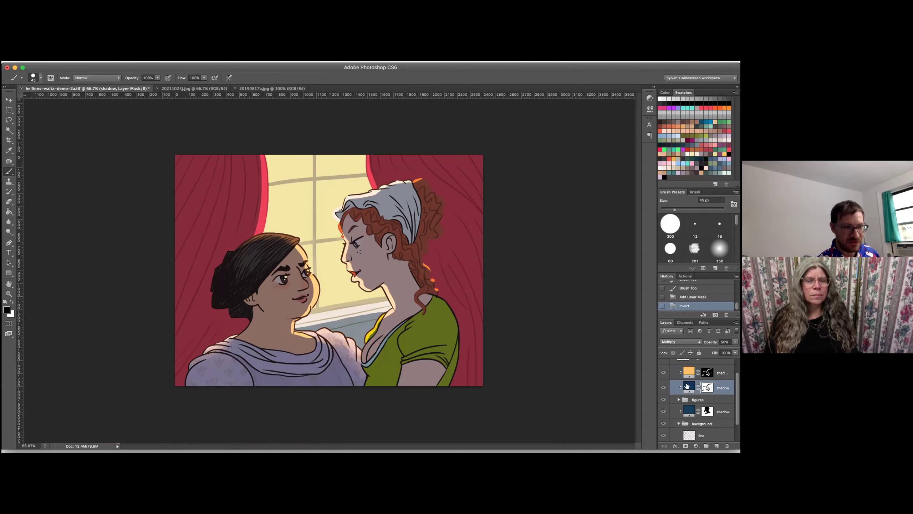
left_click(705, 374)
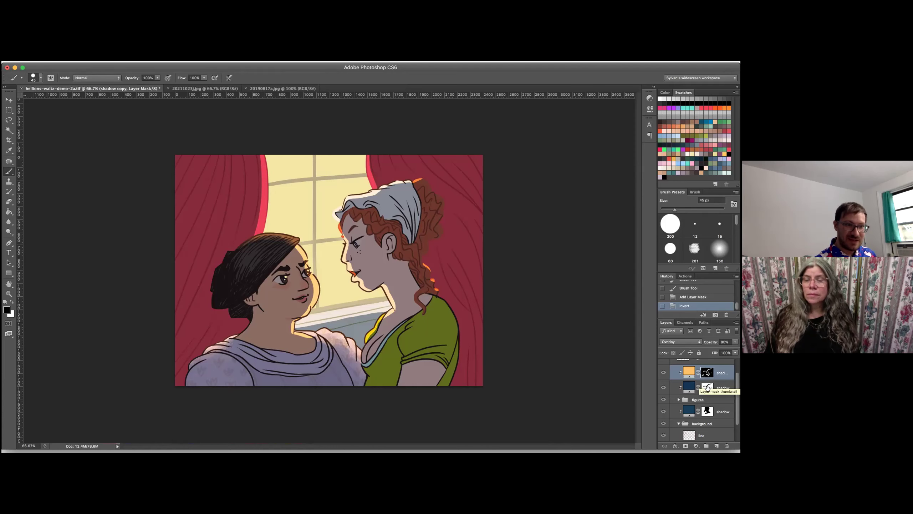
left_click_drag(709, 388, 707, 373)
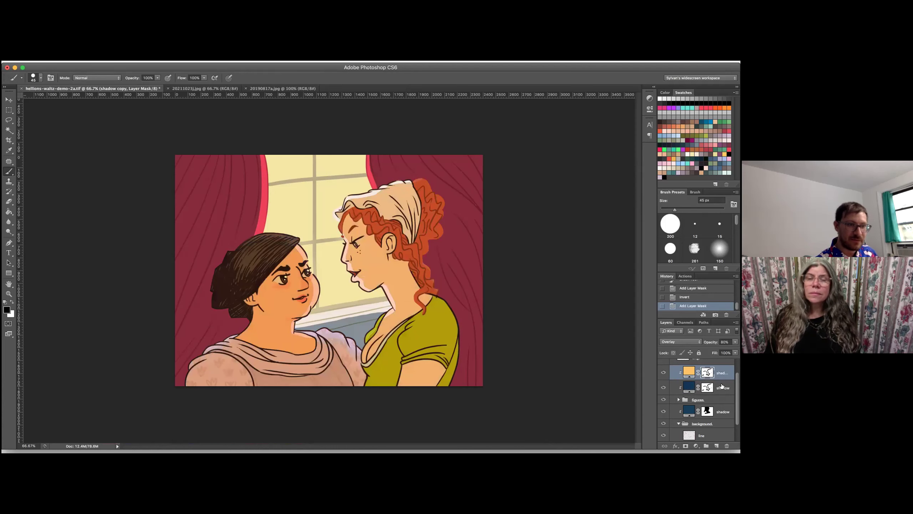
key("ctrl+z")
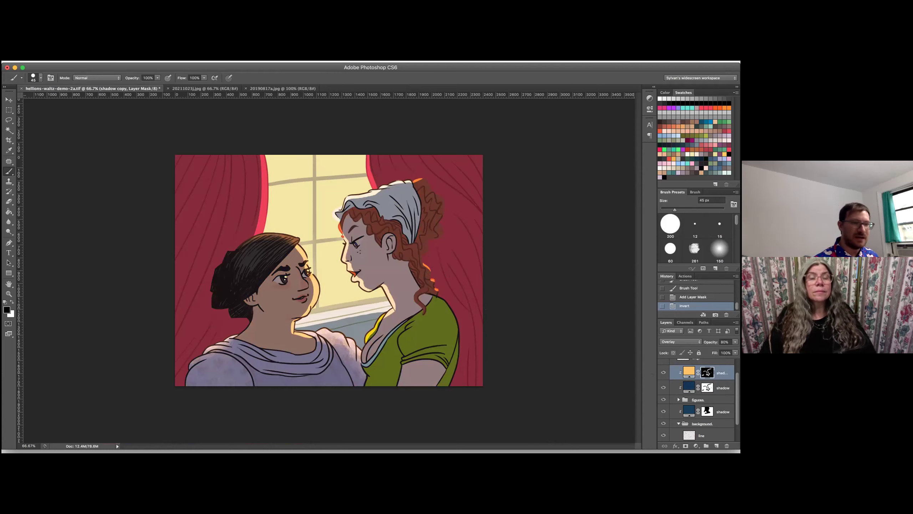
- Expand the figures group and select the blush layer
left_click(678, 400)
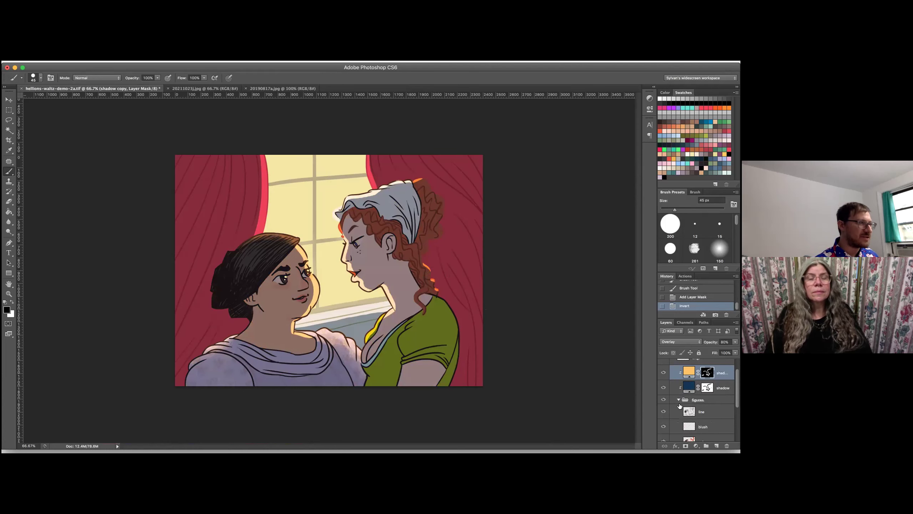
scroll(681, 414, "down", 2)
scroll(683, 417, "down", 1)
left_click(690, 405)
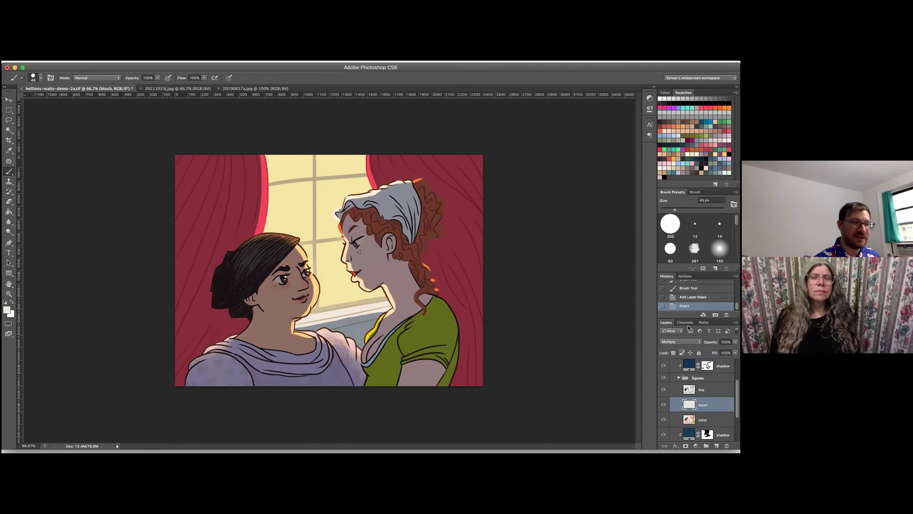
- Pick light pink, enlarge the 12 px round brush, and dab blush onto the cheeks
left_click(697, 227)
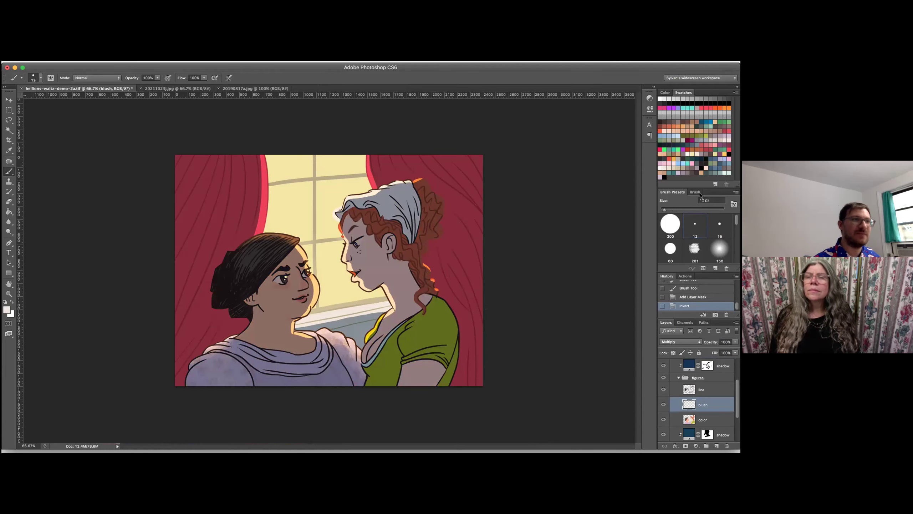
left_click(676, 158)
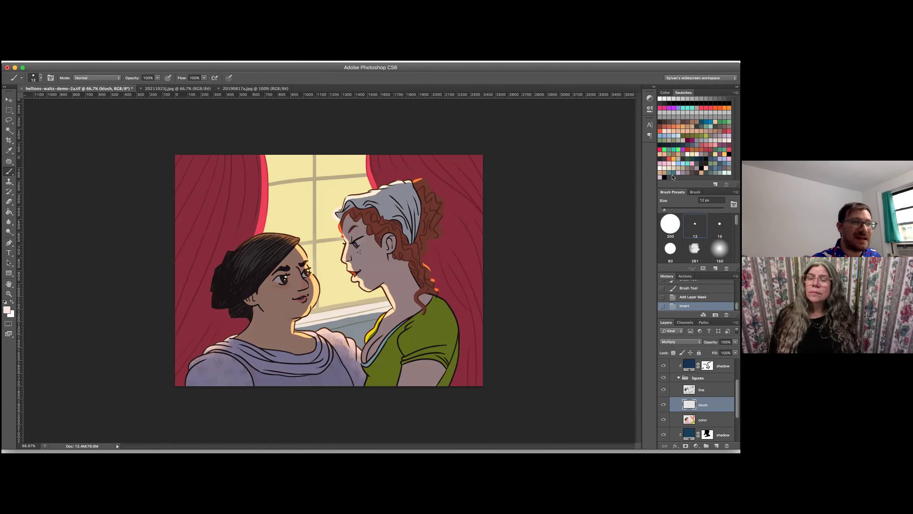
key("bracketright")
key("bracketright")
key("bracketright")
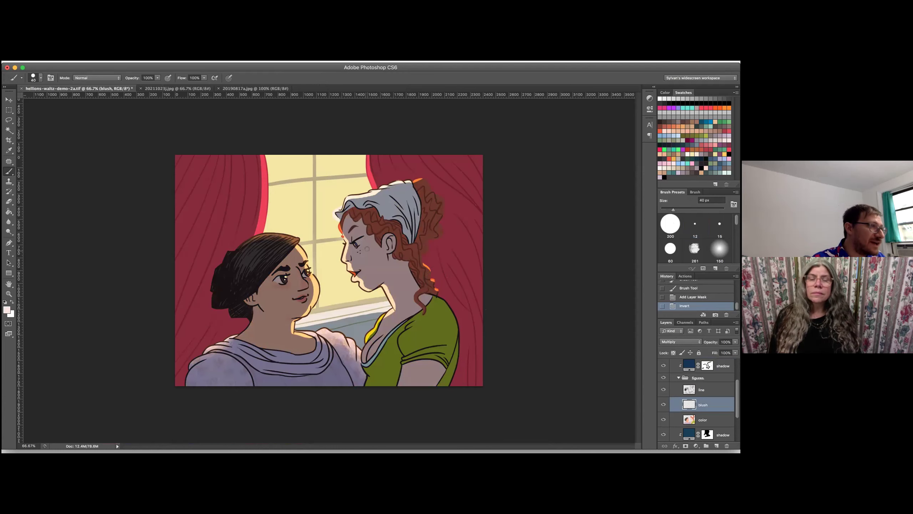
key("bracketright")
left_click(360, 244)
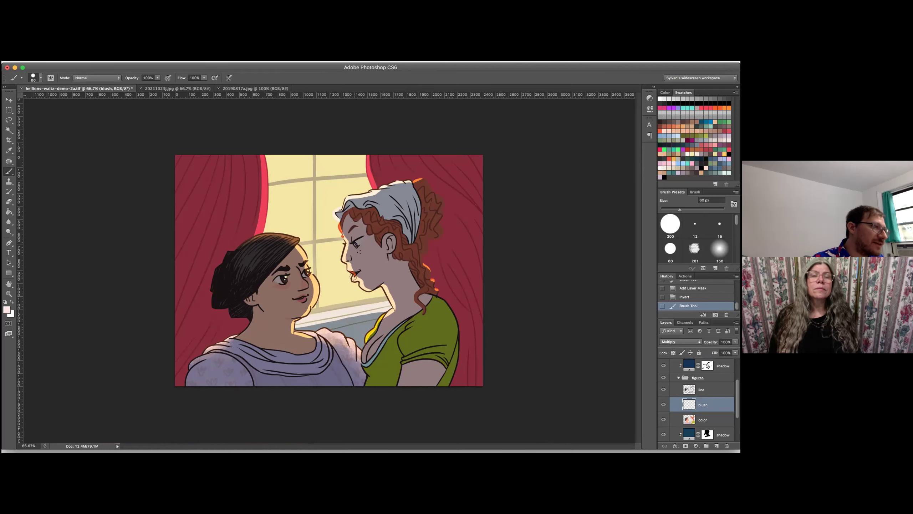
left_click(355, 276)
left_click(356, 275)
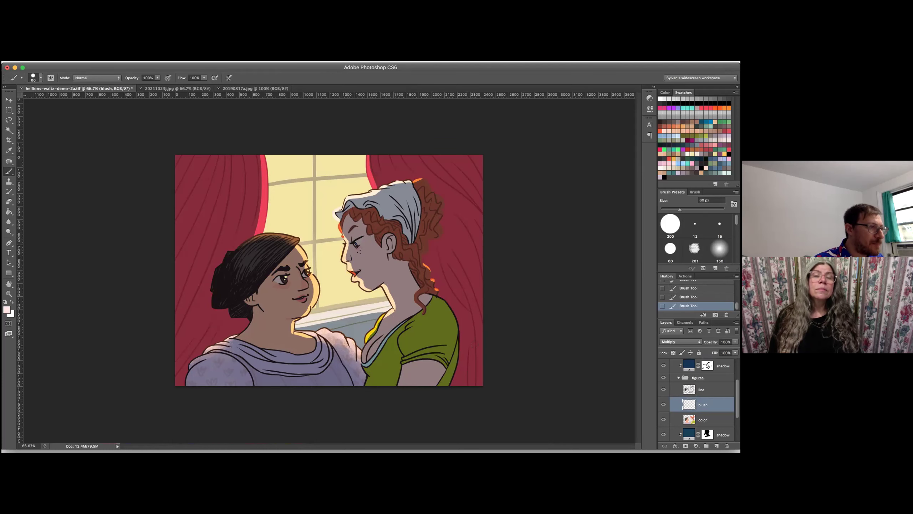
- Switch back to the 12 px round brush preset
left_click(694, 222)
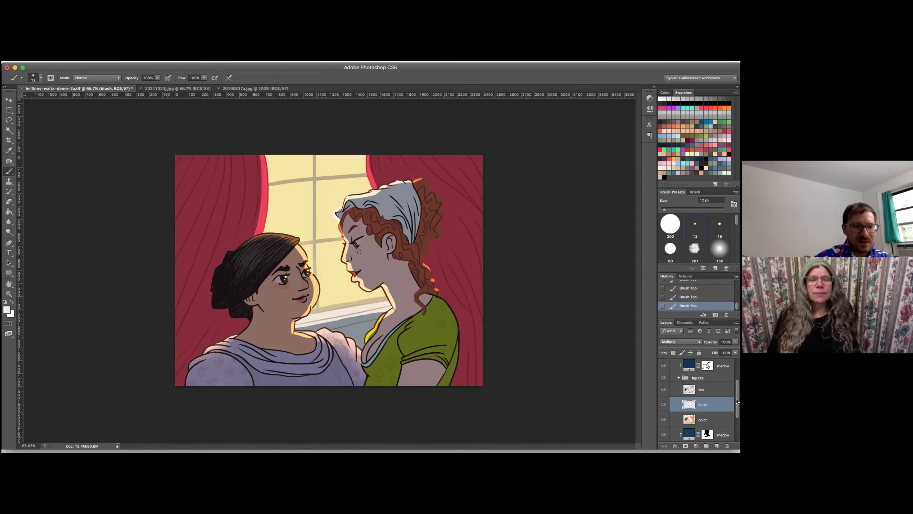
- Select the background color layer, pick red, enlarge the brush, then target the background shadow mask
scroll(733, 405, "down", 1)
scroll(734, 408, "down", 3)
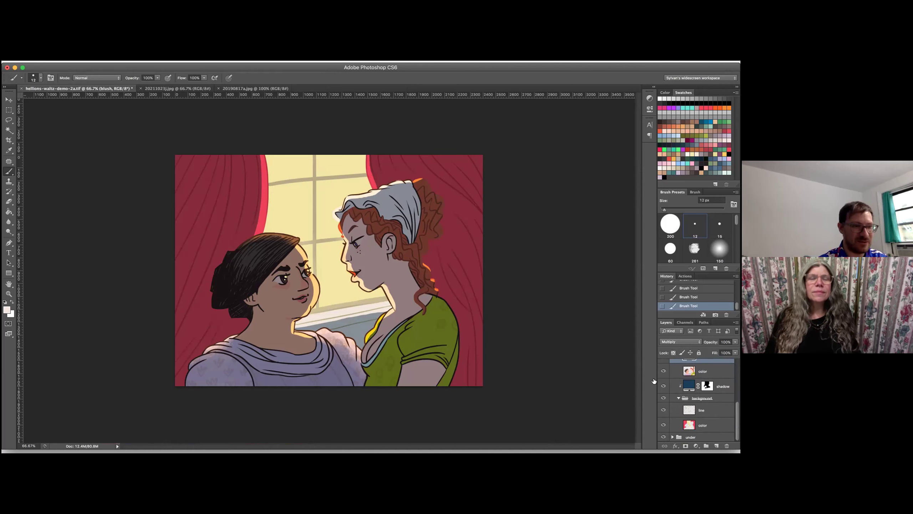
left_click(690, 426)
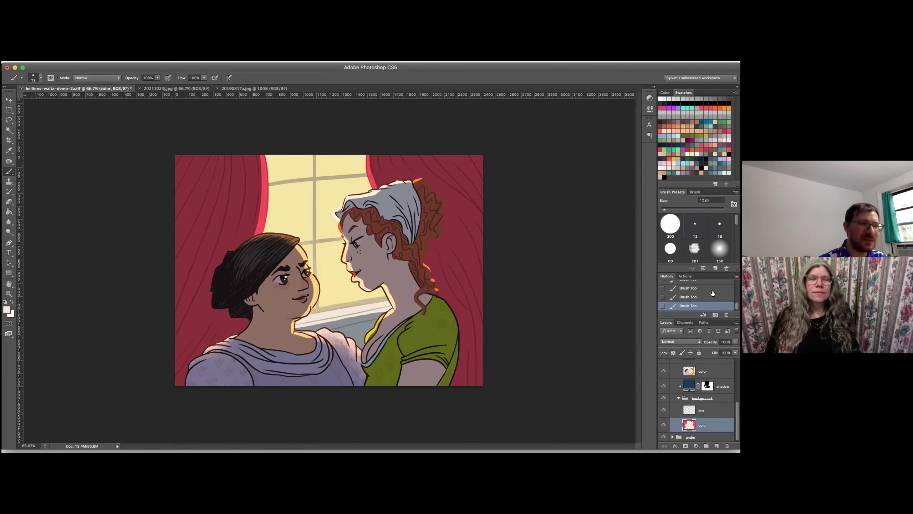
left_click(729, 130)
key("]")
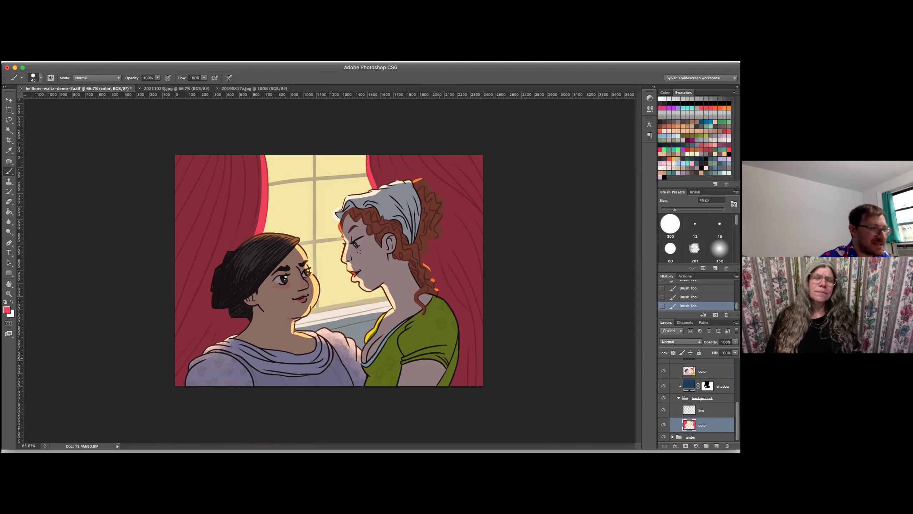
left_click(706, 386)
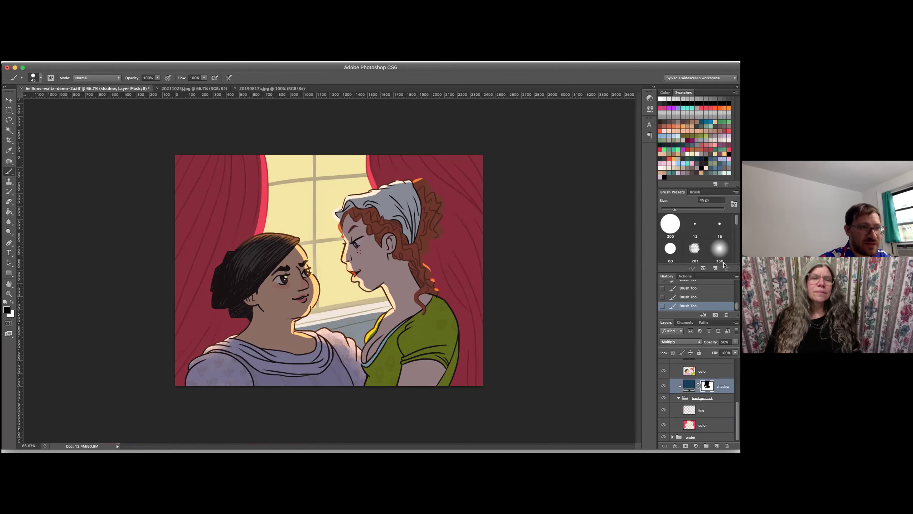
- Brush faint white texture over the upper-left curtain with the enlarged 261 textured brush at 5%
left_click(695, 251)
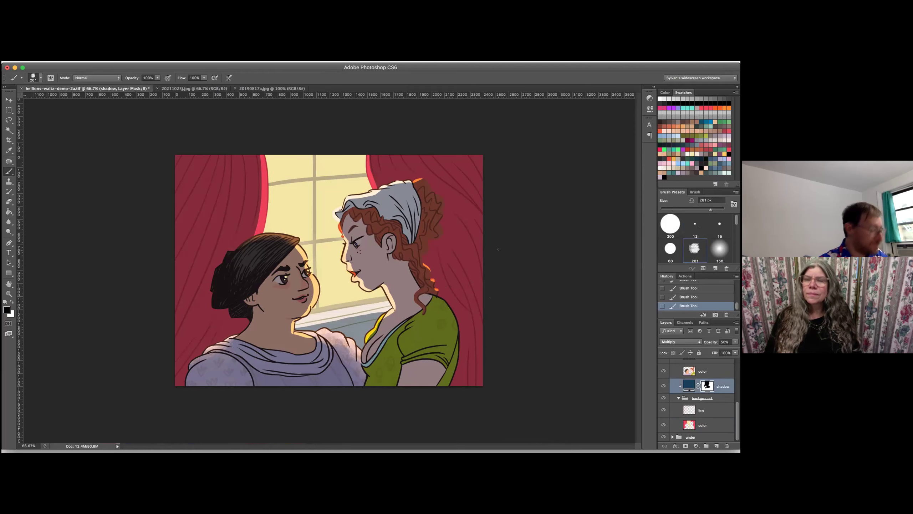
key("bracketright")
key("bracketright")
key("bracketright")
key("bracketright")
key("bracketright")
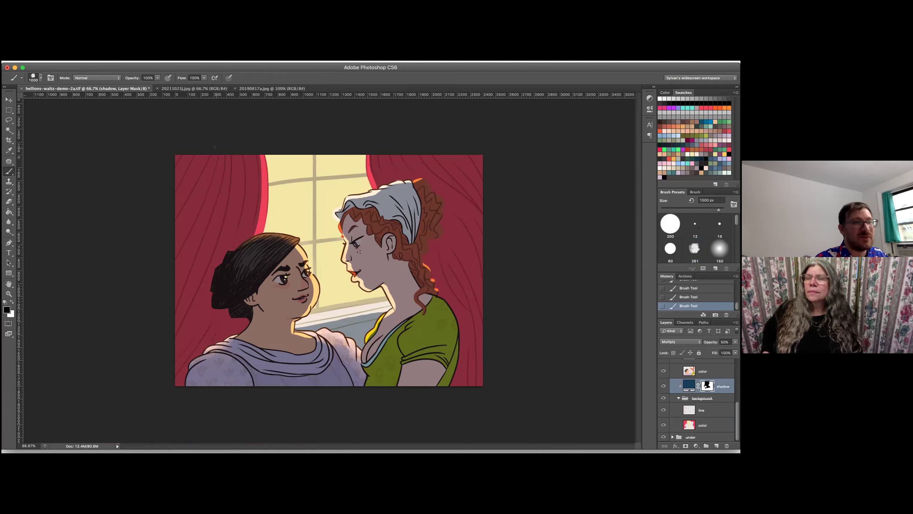
key("0")
key("5")
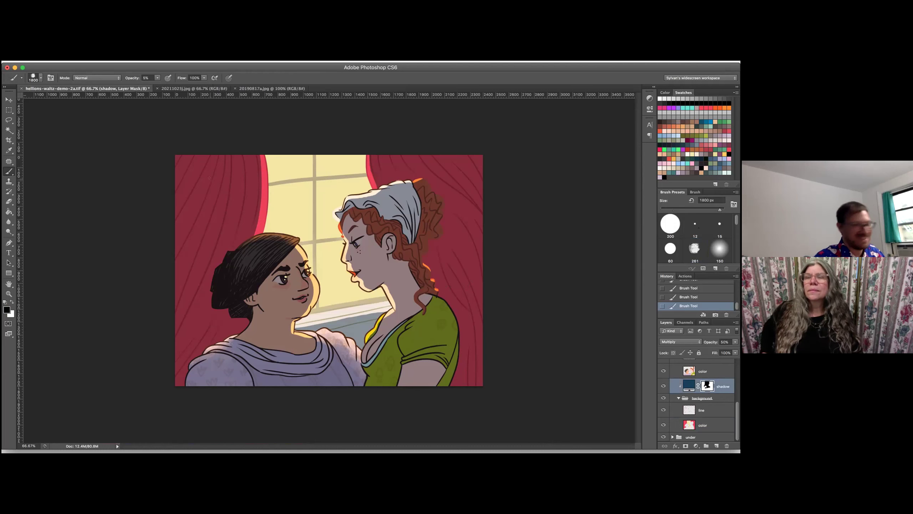
key("x")
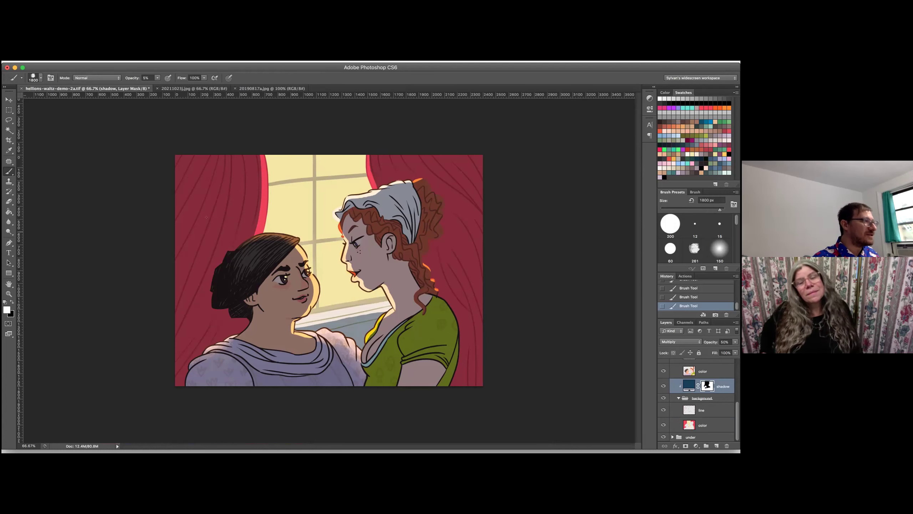
mouse_move(201, 235)
left_mouse_down()
mouse_move(214, 204)
mouse_move(306, 143)
mouse_move(234, 194)
mouse_move(227, 212)
left_mouse_up()
- At 900 px and 10% opacity, undo stray shadow patches over the window and faces
key("bracketleft")
key("bracketleft")
key("bracketleft")
key("bracketleft")
key("bracketleft")
key("bracketleft")
key("bracketleft")
key("bracketleft")
key("bracketleft")
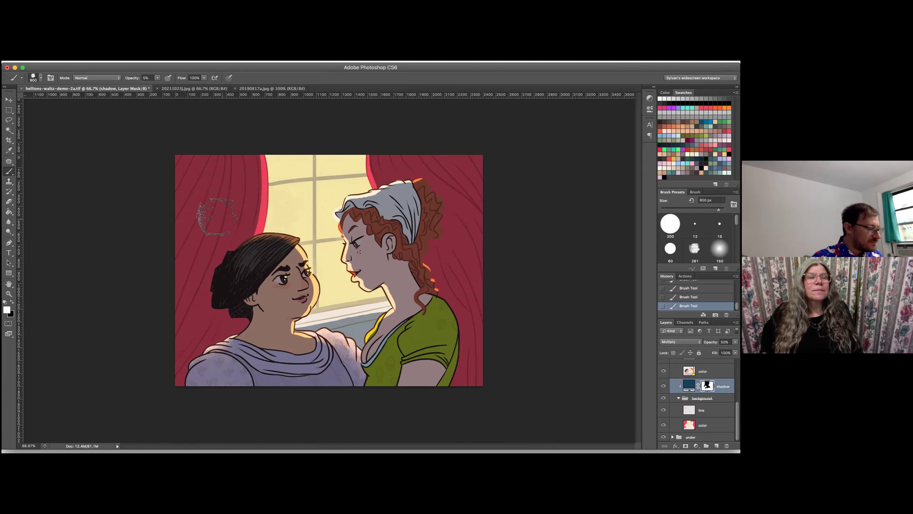
key("1")
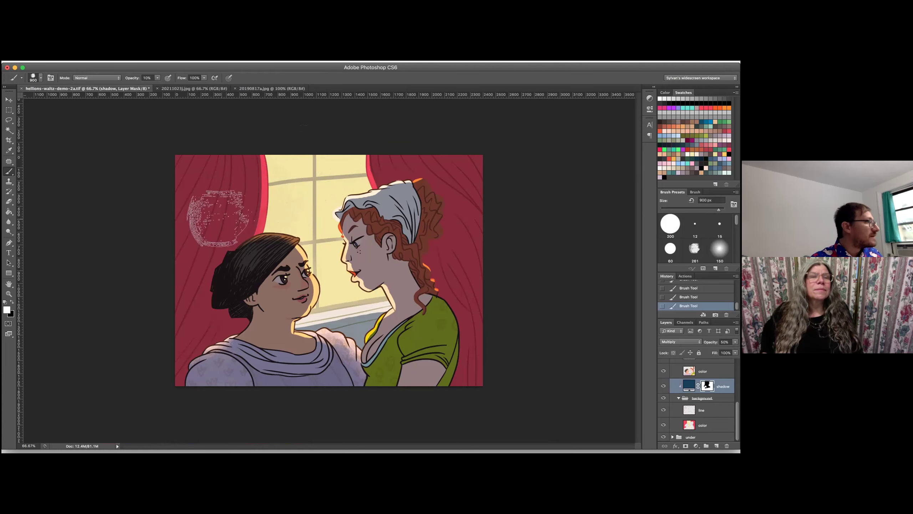
key("x")
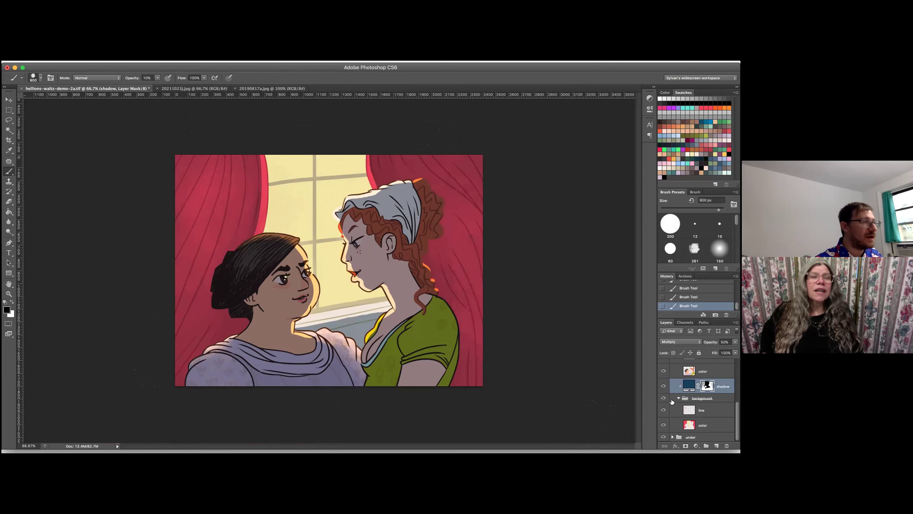
key("x")
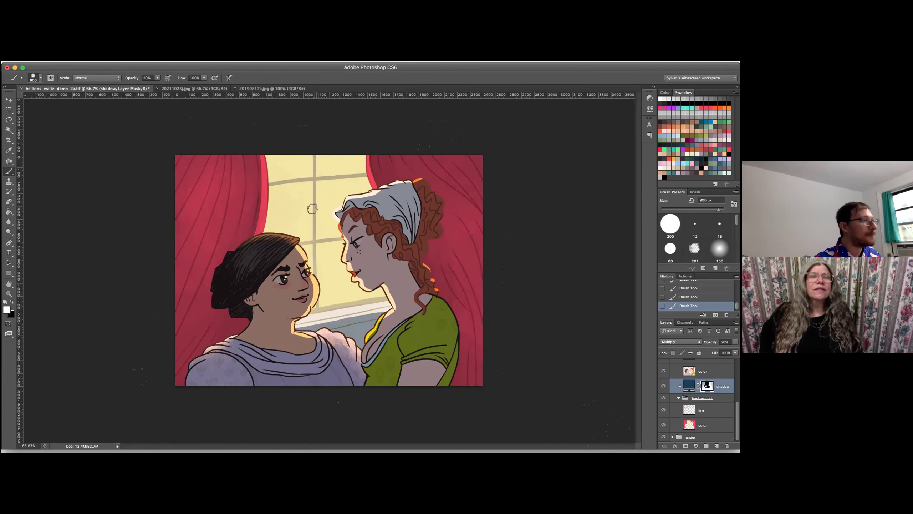
mouse_move(306, 203)
left_mouse_down()
mouse_move(303, 232)
mouse_move(309, 193)
mouse_move(318, 253)
left_mouse_up()
key("super+alt+z")
key("super+alt+z")
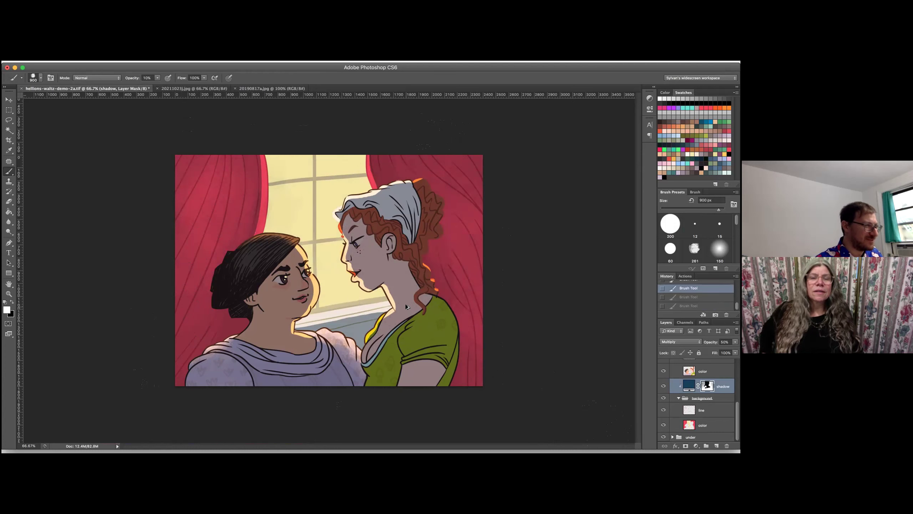
key("x")
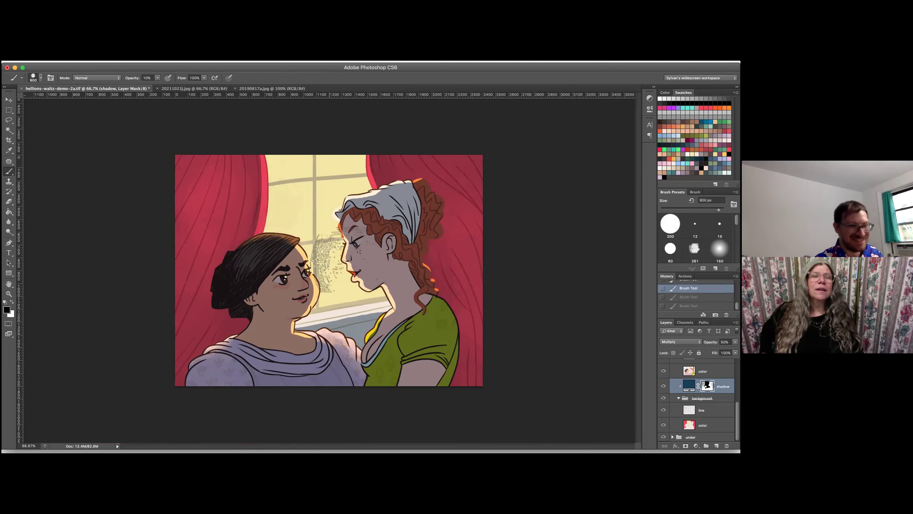
- Apply a 40.2 px Gaussian Blur to the orange Overlay shadow copy layer
scroll(697, 410, "up", 3)
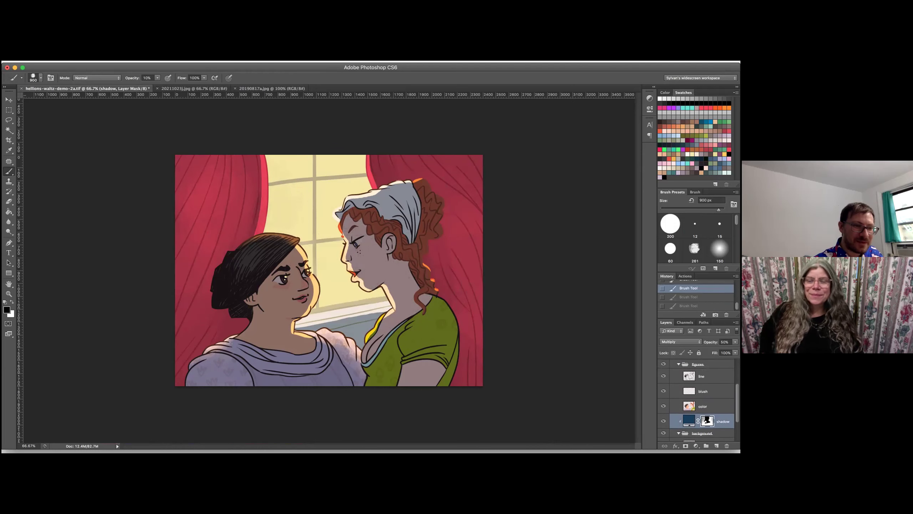
scroll(698, 375, "up", 2)
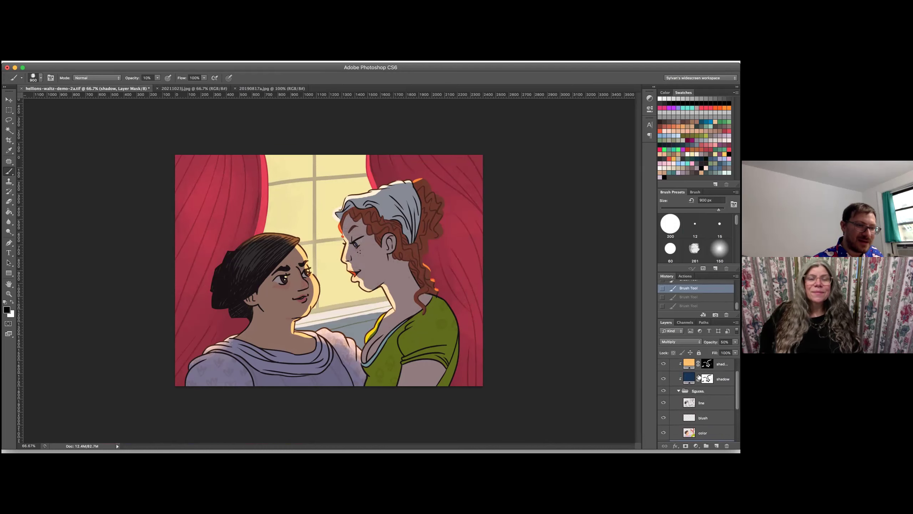
left_click(705, 365)
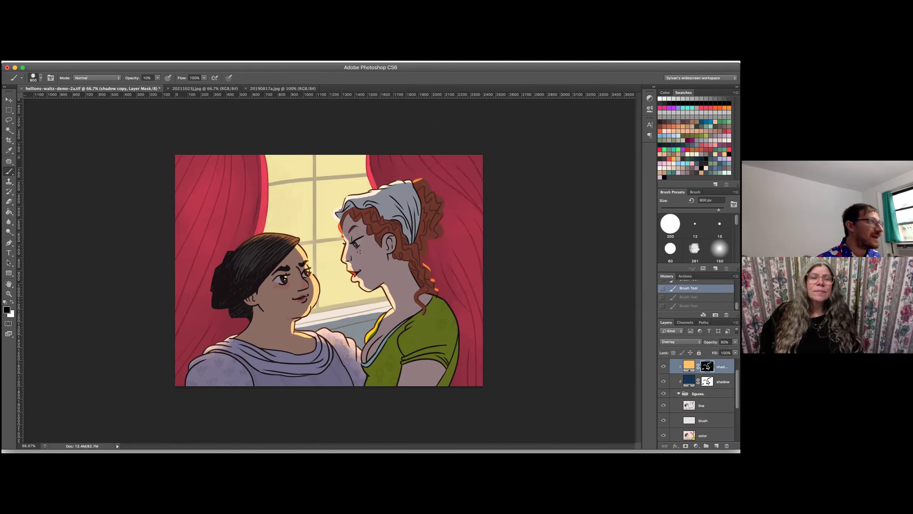
left_click(180, 58)
mouse_move(240, 146)
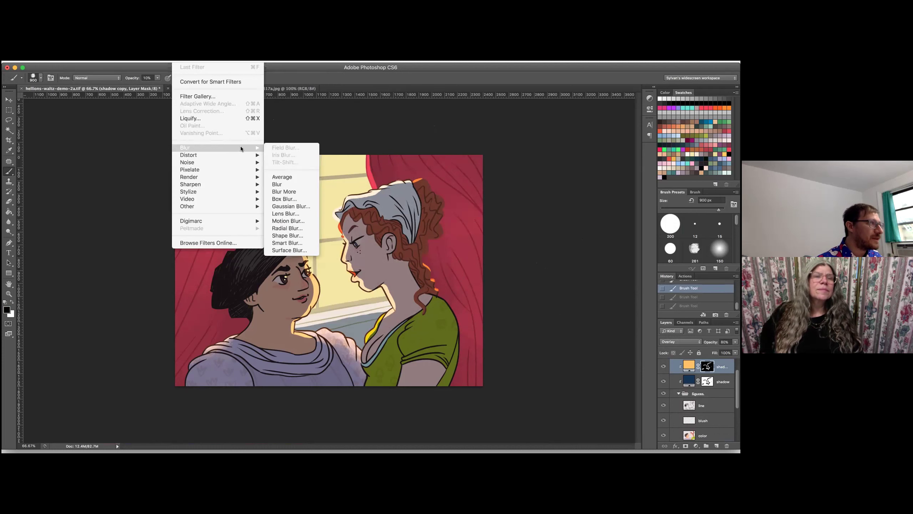
left_click(302, 206)
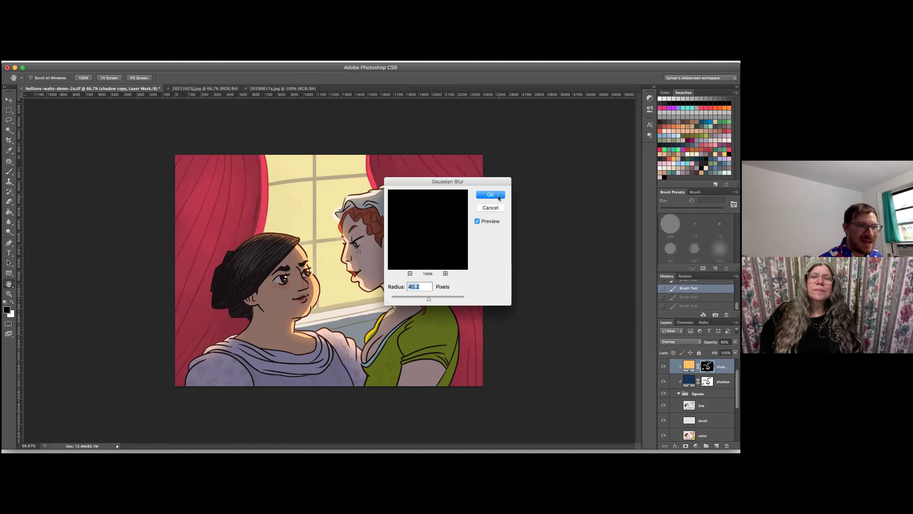
left_click(498, 195)
key("b")
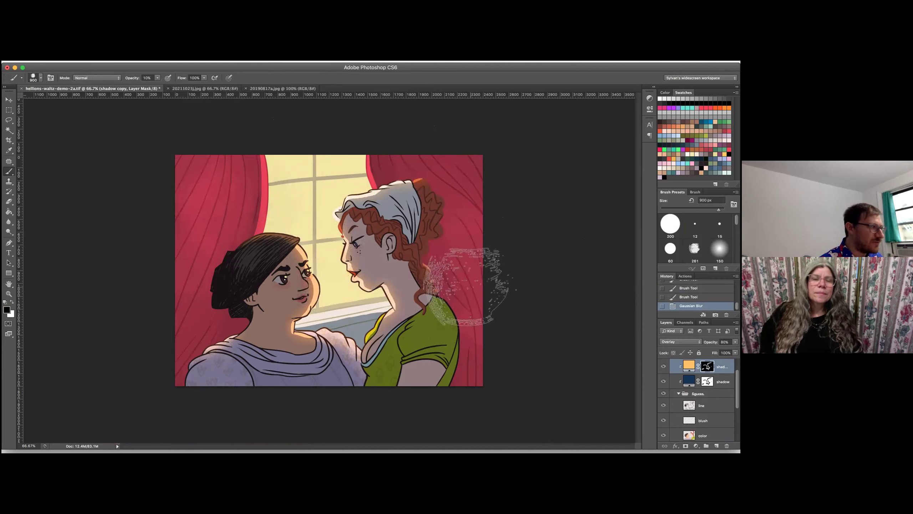
- Fade the Gaussian Blur using Lighten mode, after trying Darken first
left_click(101, 57)
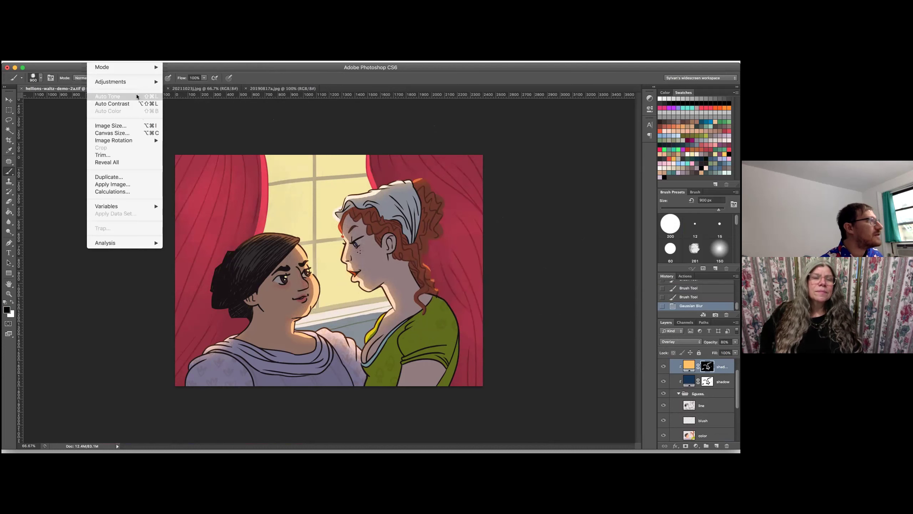
mouse_move(137, 83)
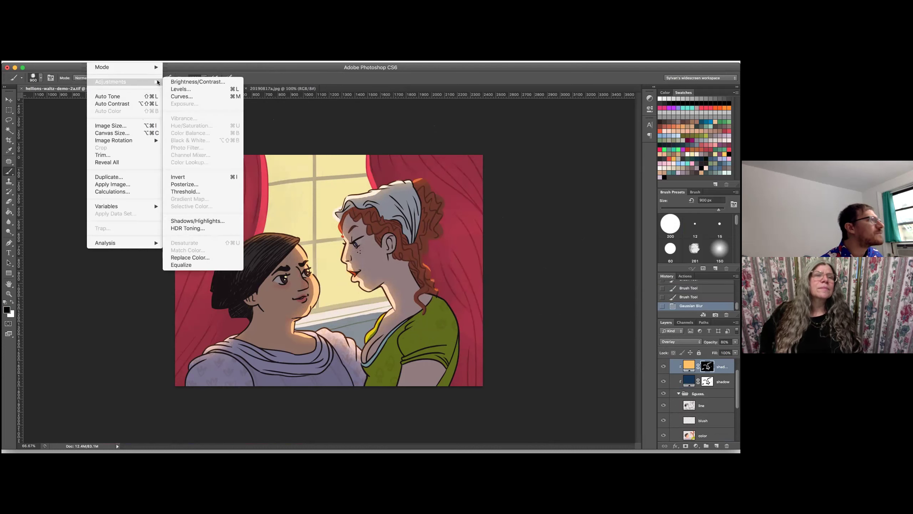
mouse_move(82, 57)
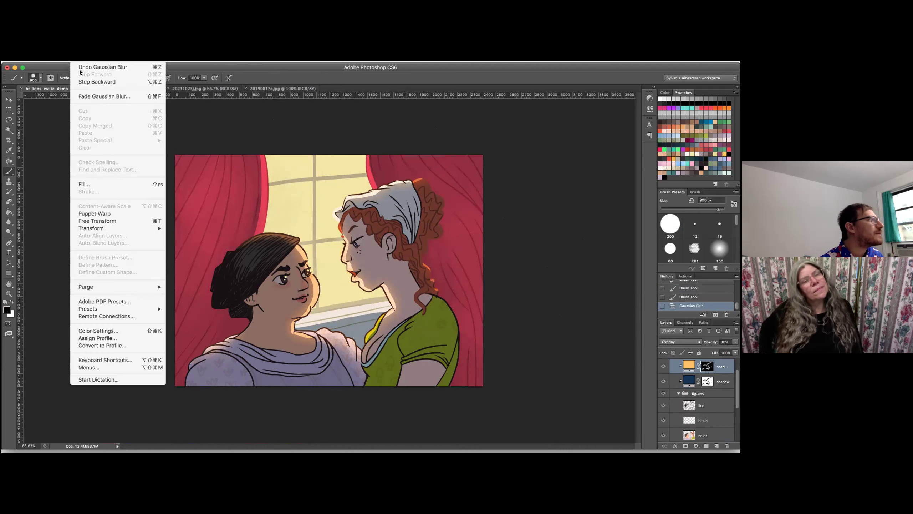
left_click(91, 95)
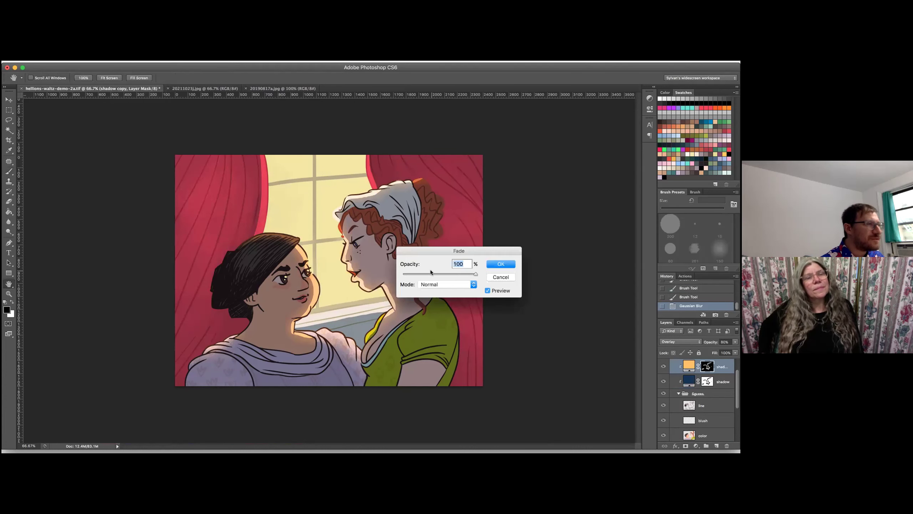
left_click(442, 284)
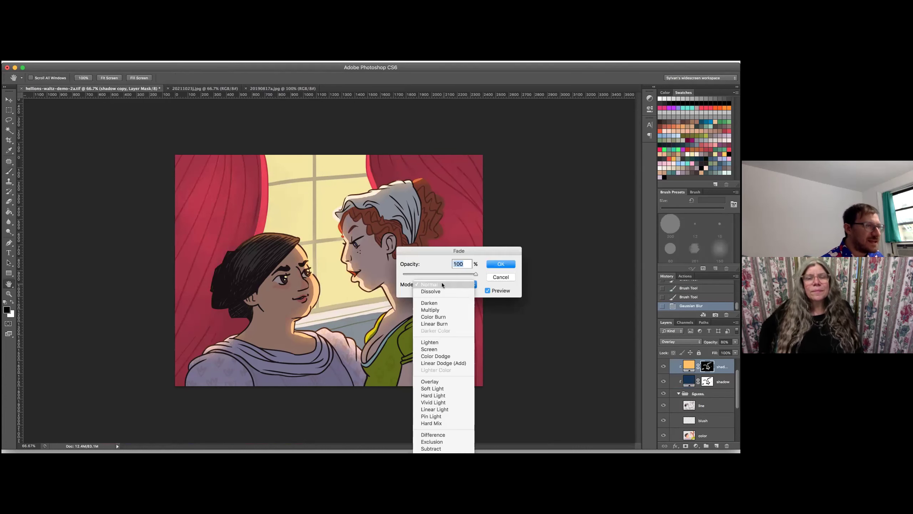
scroll(443, 302, "down", 1)
left_click(443, 303)
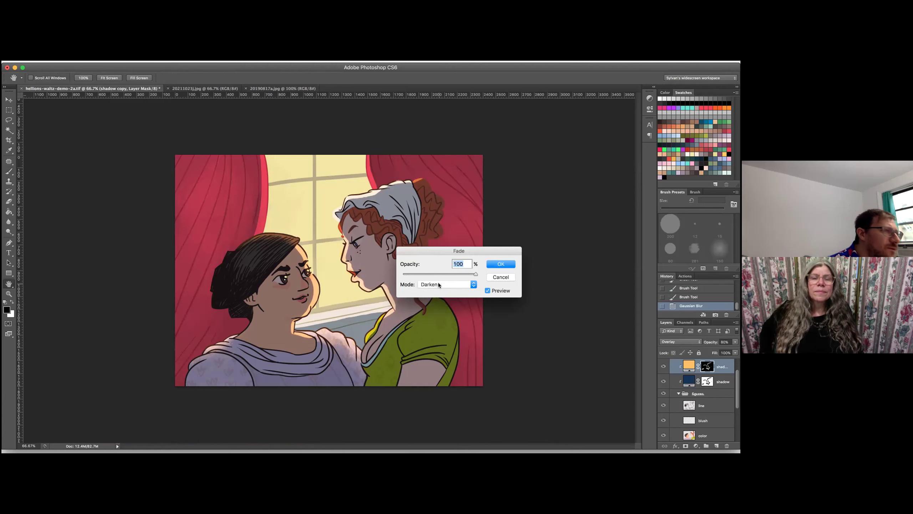
left_click(439, 284)
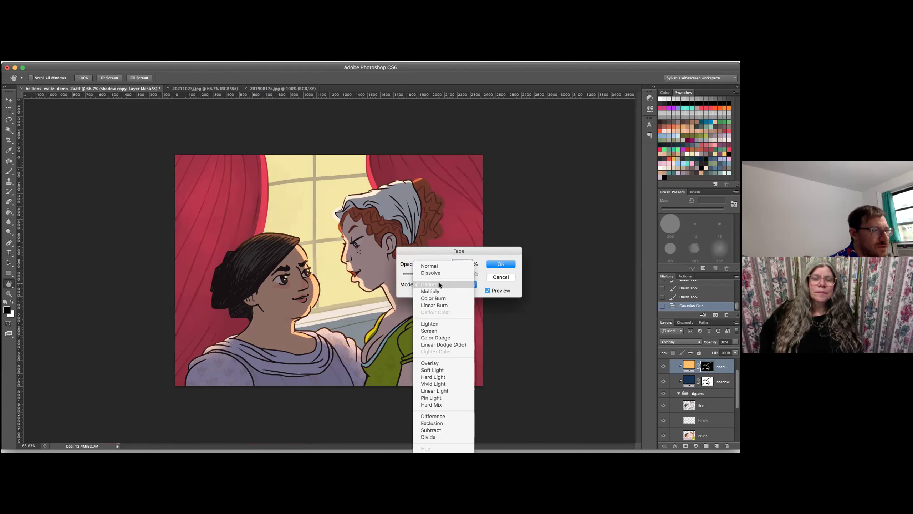
left_click(440, 324)
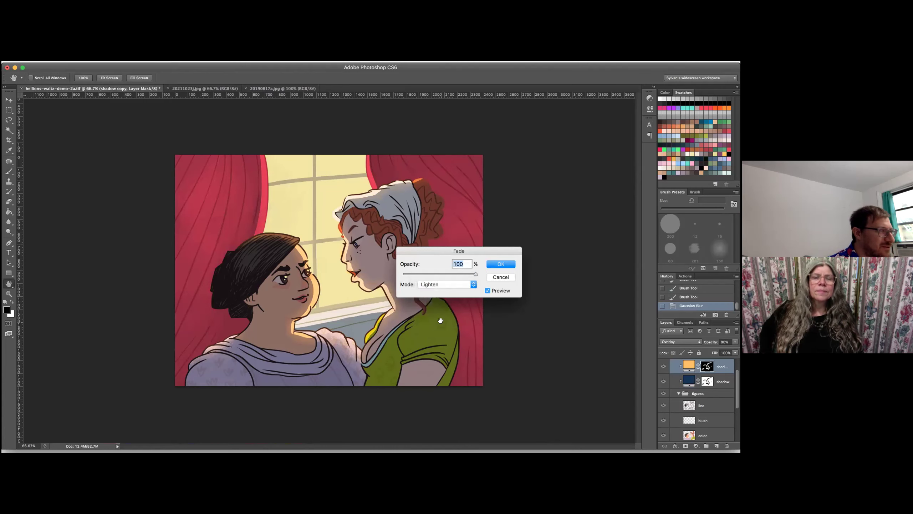
left_click(501, 265)
key("b")
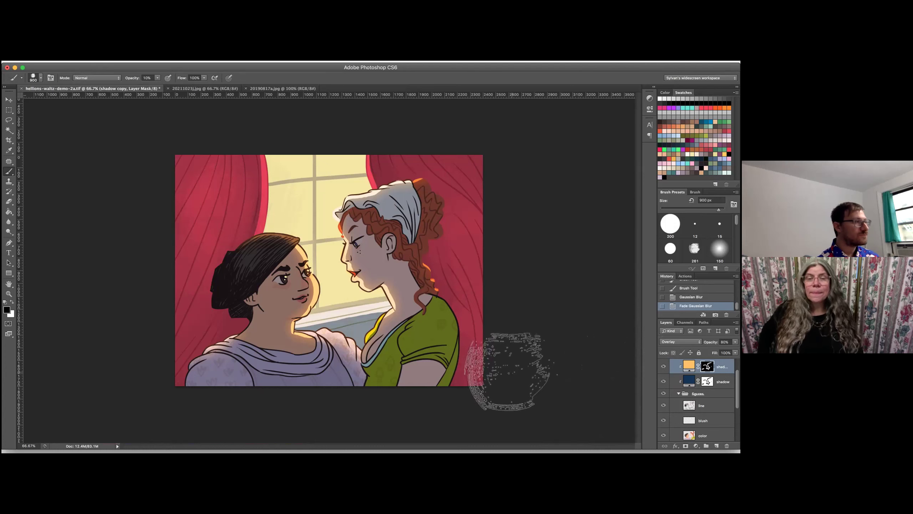
- Paint pale yellow eye highlights with a 12 px brush on the ting! layer
scroll(699, 399, "up", 2)
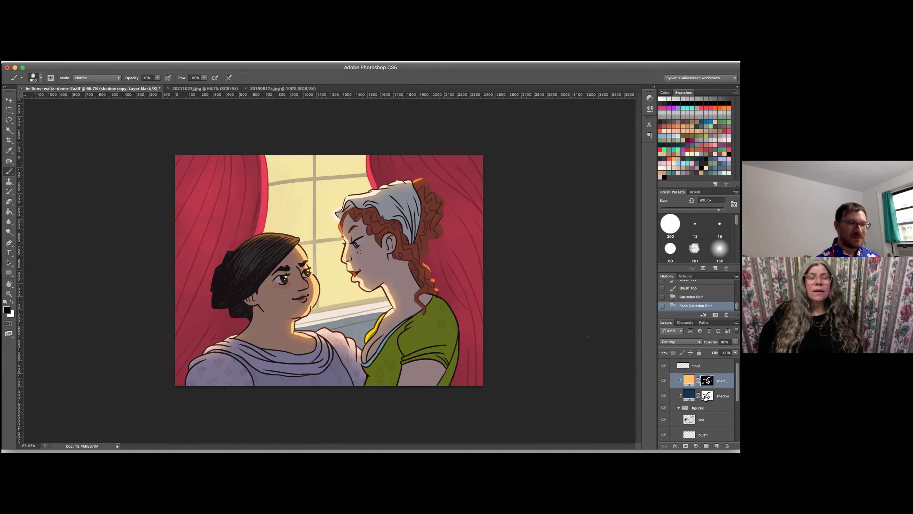
left_click(679, 377)
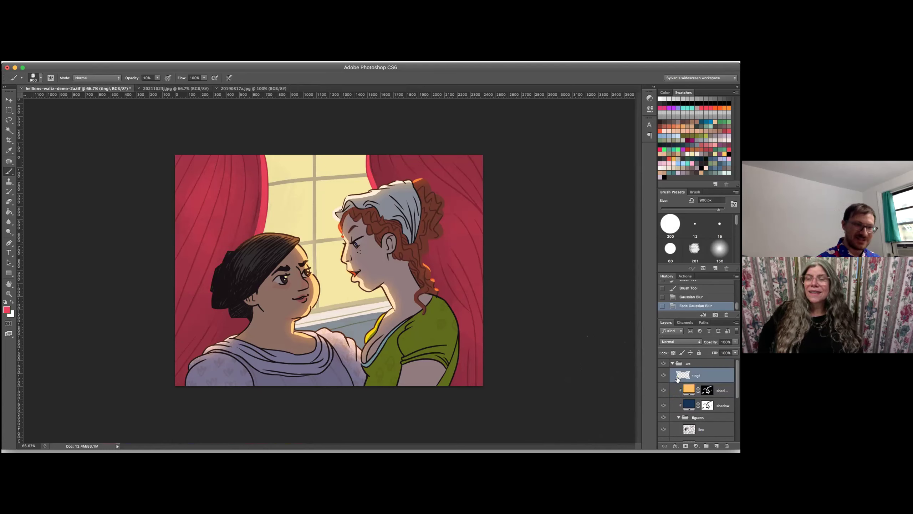
left_click(695, 223)
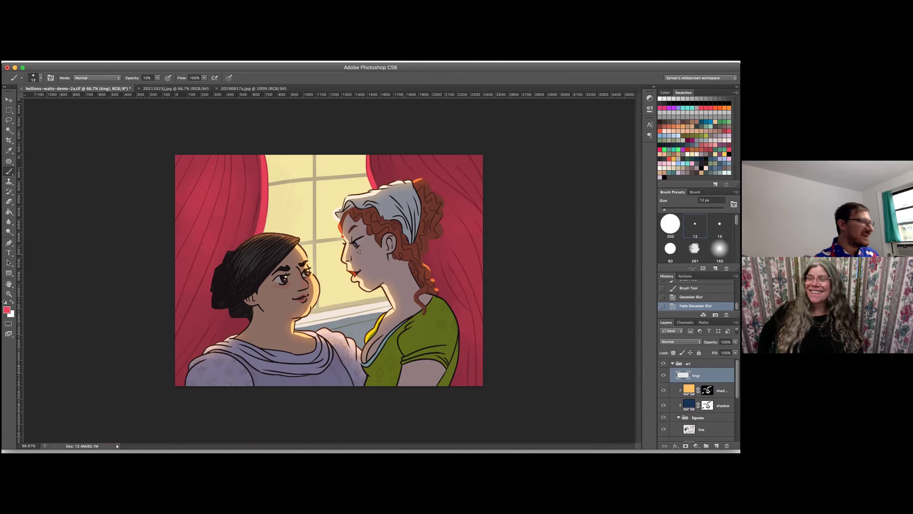
key("x")
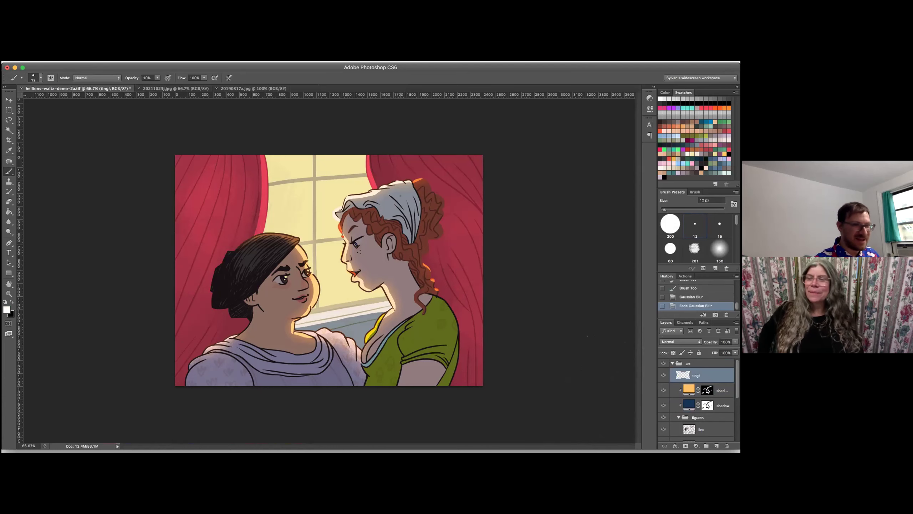
mouse_move(399, 214)
left_mouse_down()
mouse_move(323, 252)
mouse_move(413, 243)
left_mouse_up()
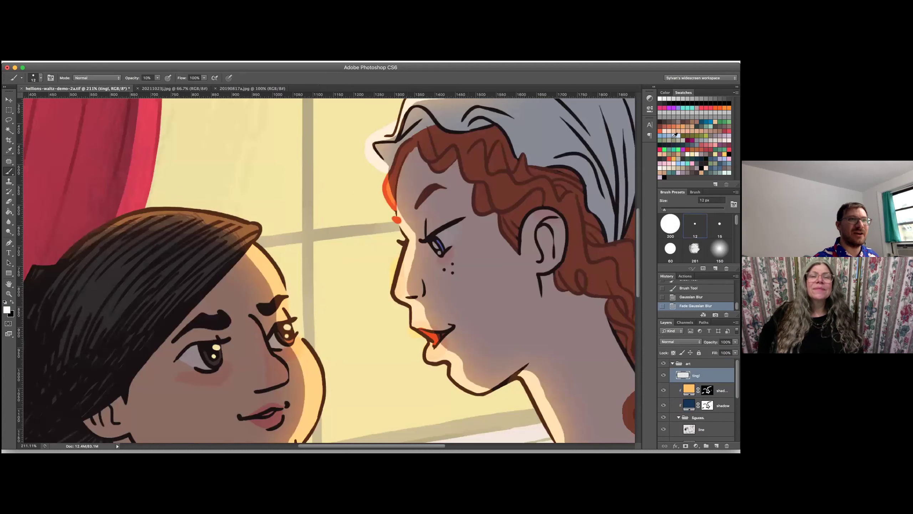
left_click(692, 154)
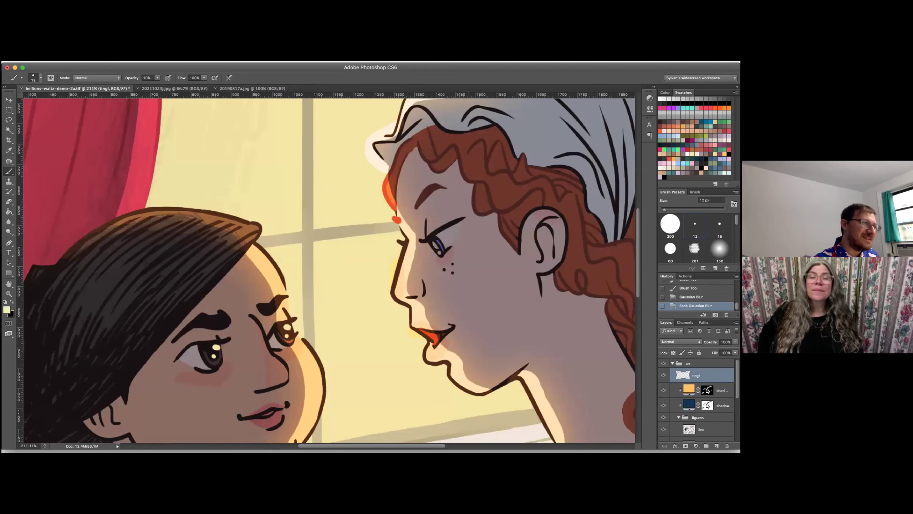
left_click_drag(431, 281, 437, 288)
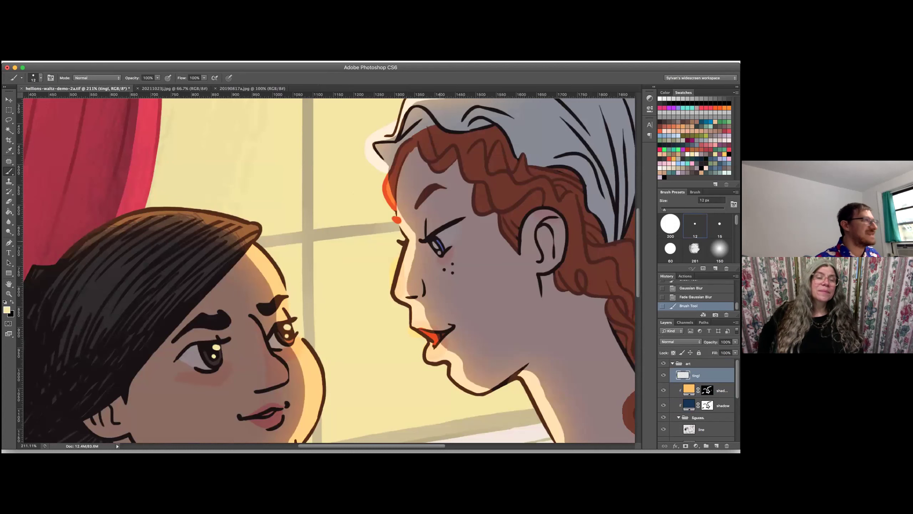
left_click_drag(437, 247, 439, 253)
- Erase stray blush near the red-haired woman's face with a 12 px eraser on the blush layer
key("super+minus")
key("super+minus")
key("super+minus")
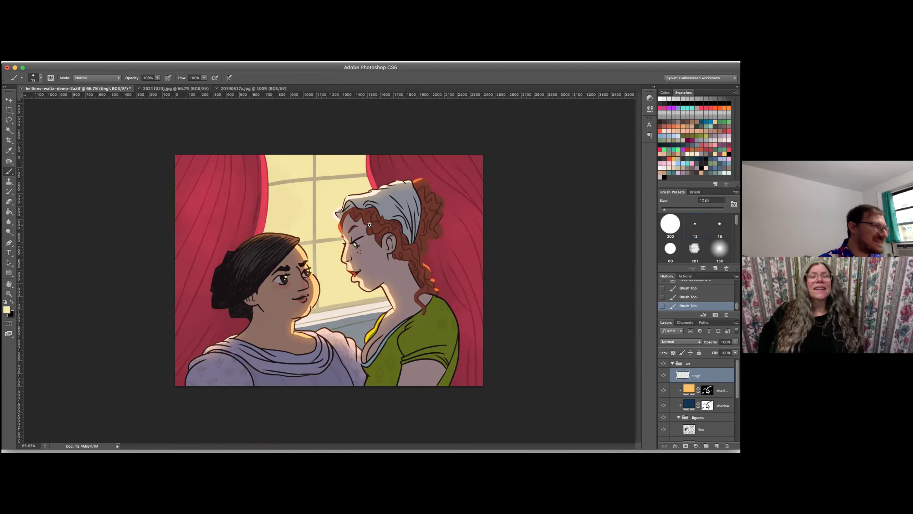
left_click_drag(377, 214, 274, 320)
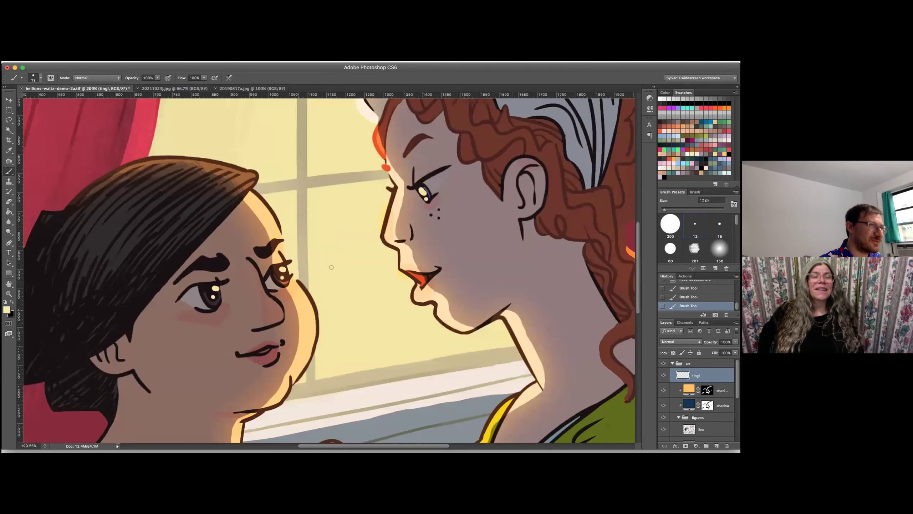
key("e")
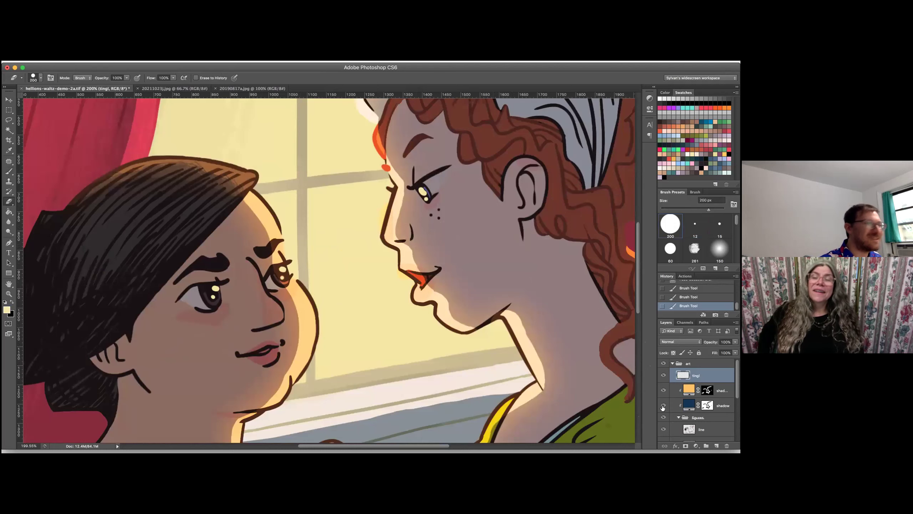
scroll(732, 397, "down", 3)
left_click(696, 410)
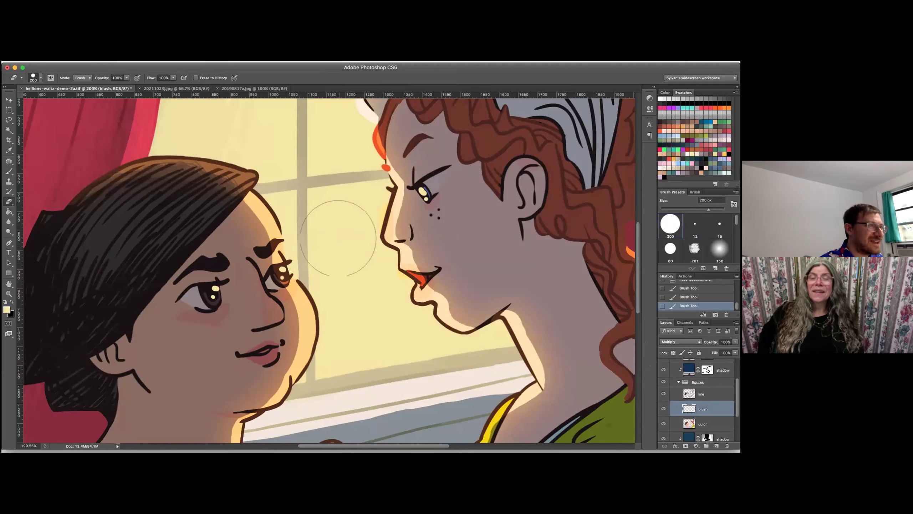
left_click(697, 221)
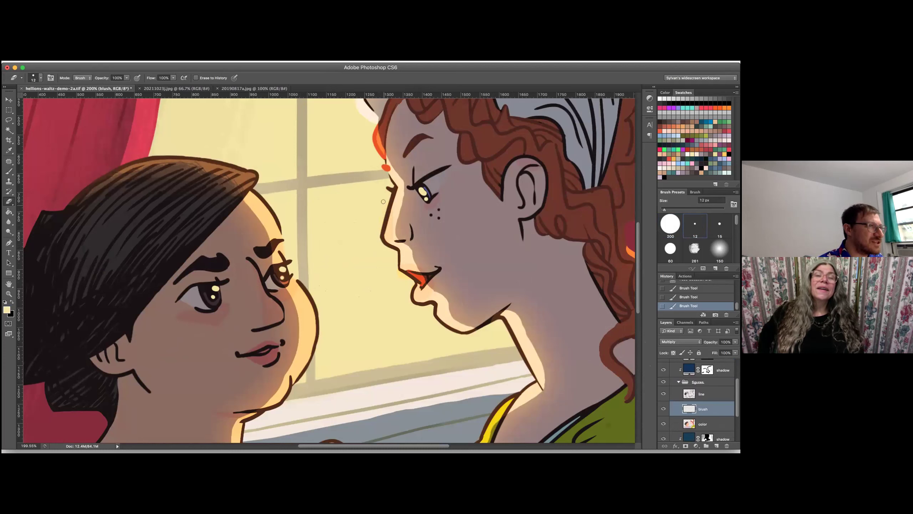
left_click(379, 254)
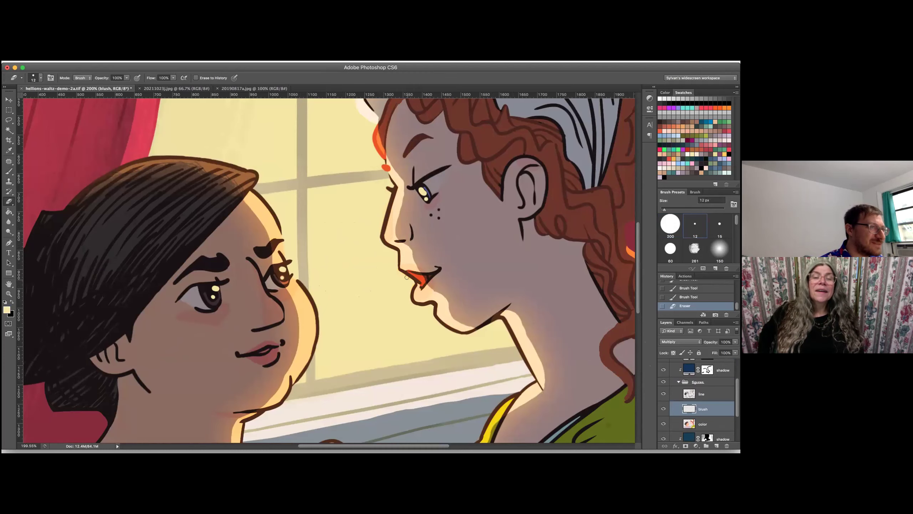
- Erase more stray blush, then create and release a clipping mask on the blush layer
left_click(394, 275)
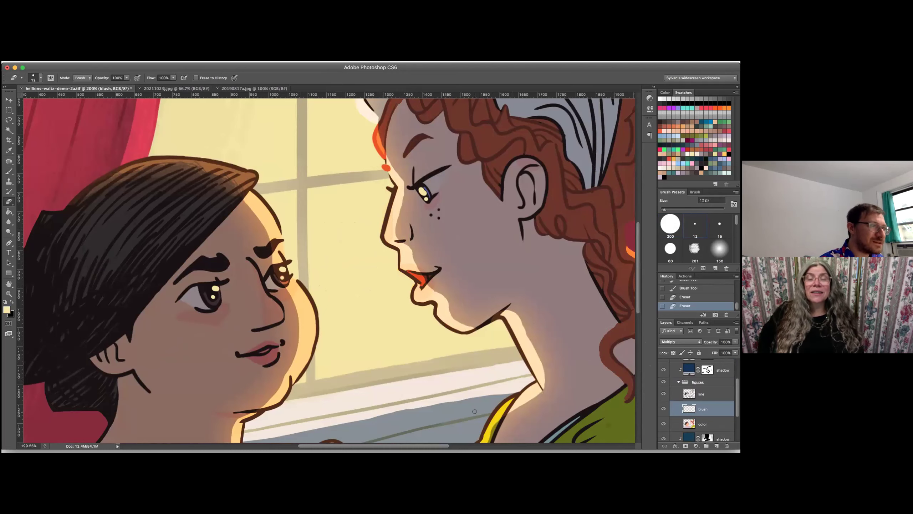
left_click(690, 412, "alt")
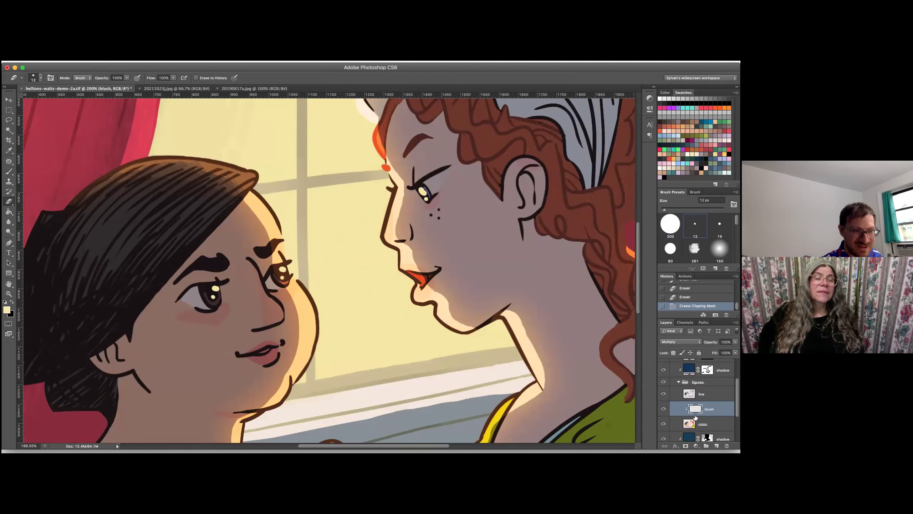
left_click(694, 412, "alt")
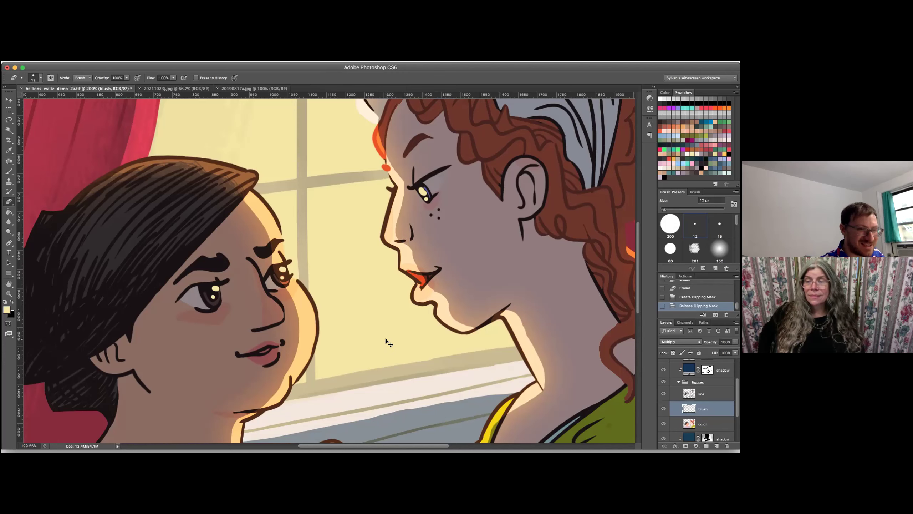
key("super+1")
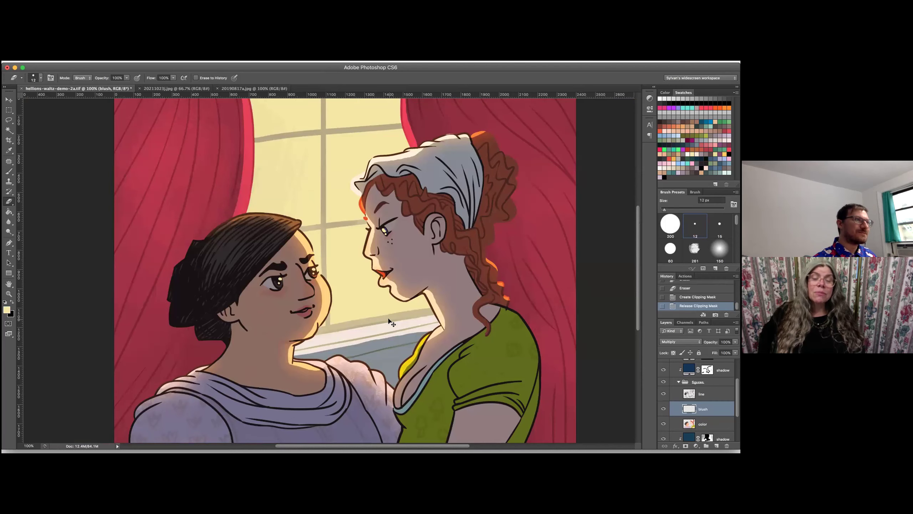
- Zoom out to see the whole illustration and save it with Cmd+S
key("super+minus")
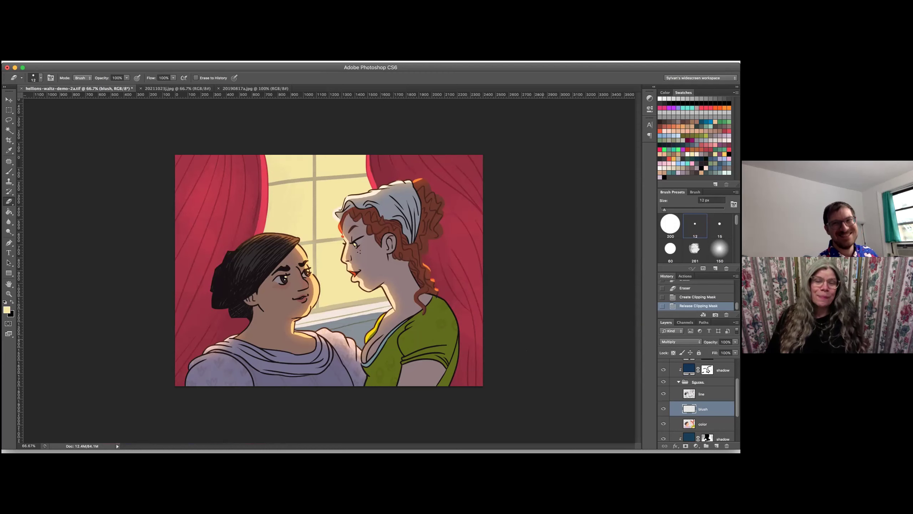
key("super+s")
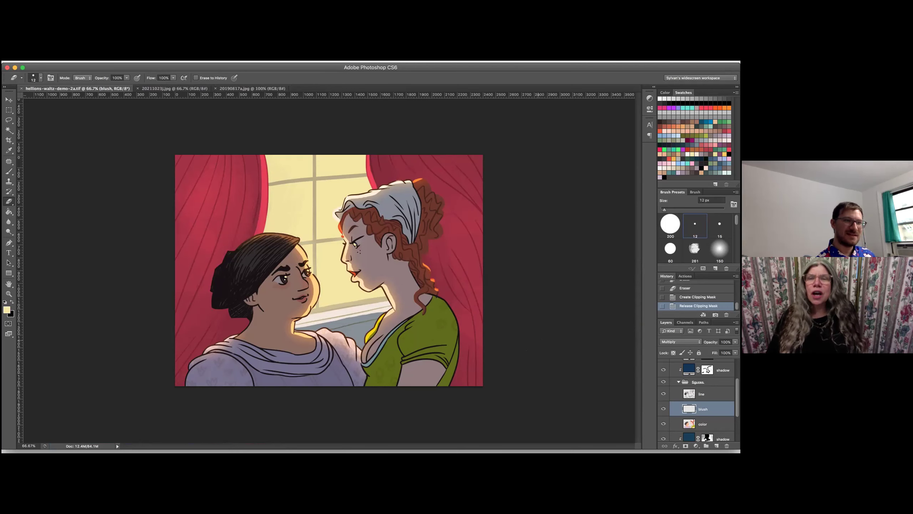
- Inspect the SIMPLE FILL action's Expand, Fill and Set Selection steps in the Actions panel
left_click(685, 276)
left_click_drag(696, 269, 691, 221)
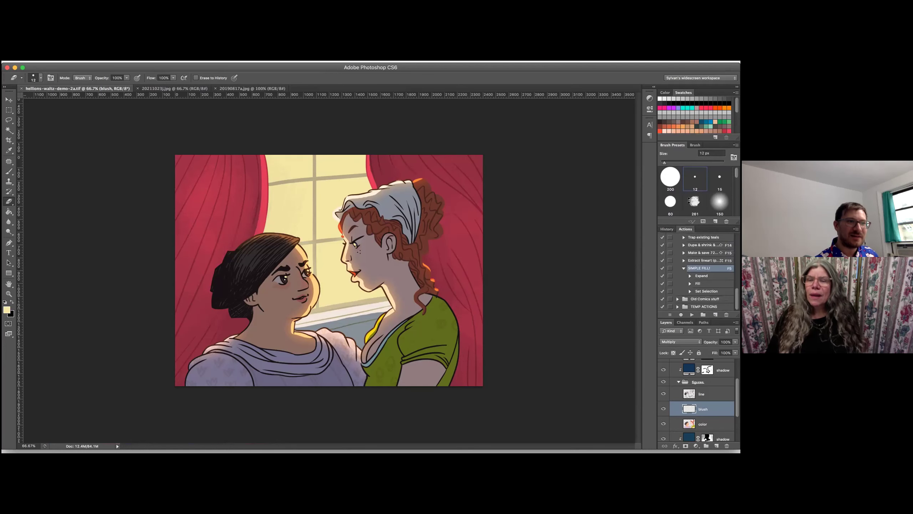
left_click(690, 276)
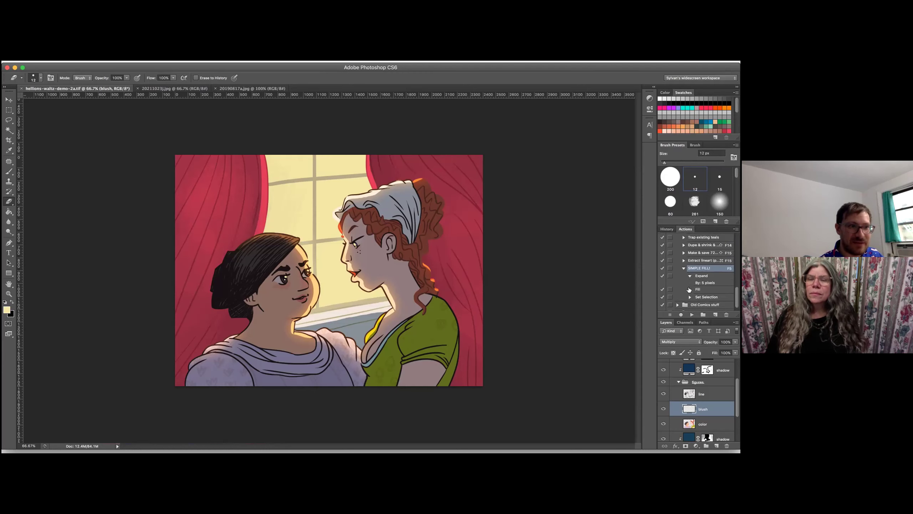
left_click(689, 289)
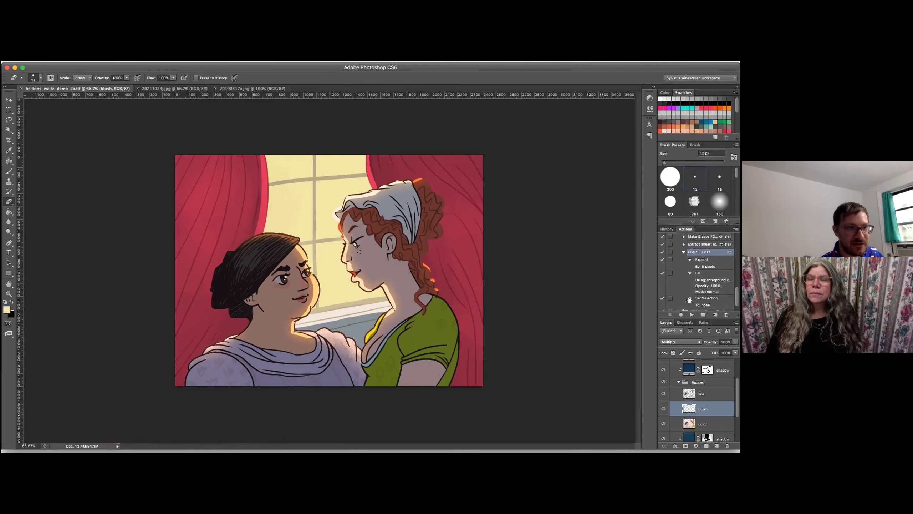
left_click(689, 298)
left_click(690, 287)
left_click(690, 269)
left_click(690, 269)
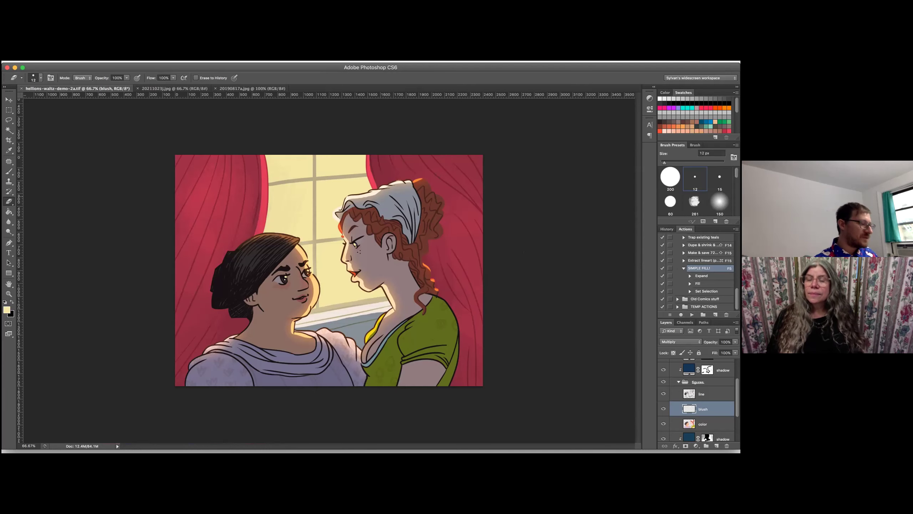
- Switch to the Magic Wand tool and make the color layer the active layer
key("w")
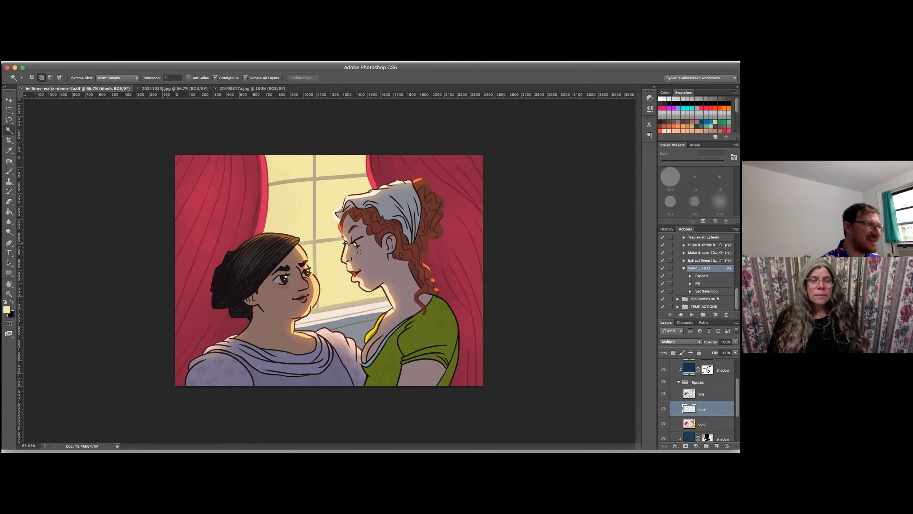
left_click(694, 426)
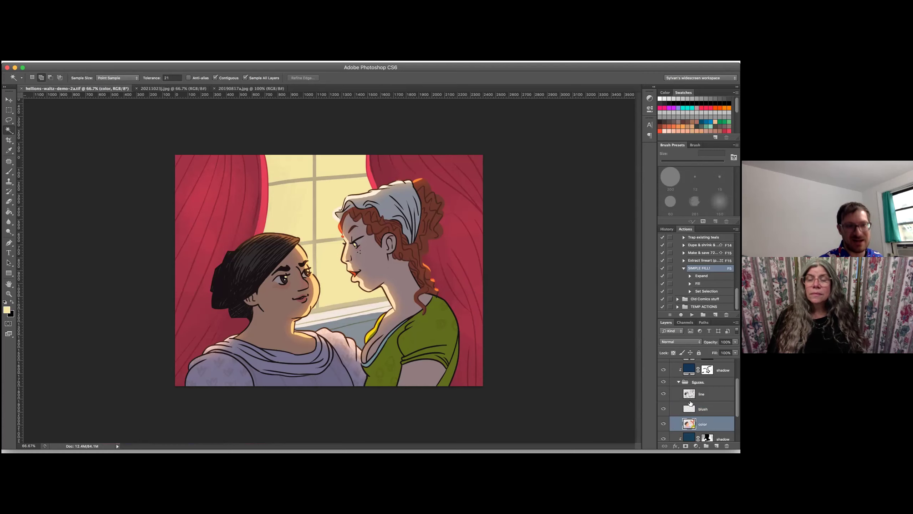
left_click(696, 398)
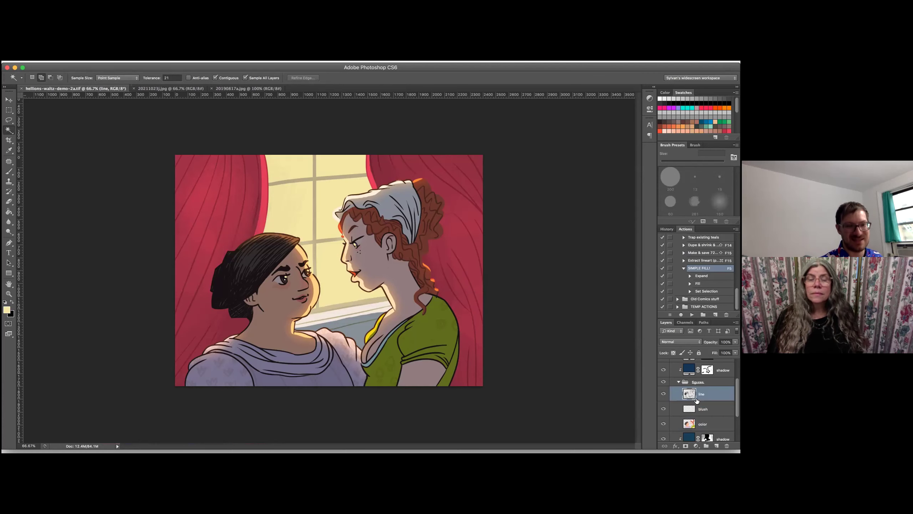
left_click(688, 422)
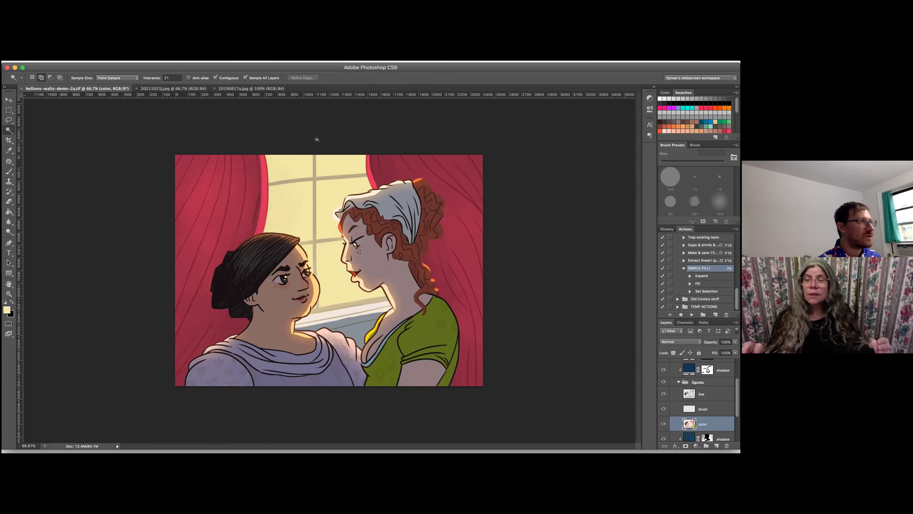
left_click(216, 78)
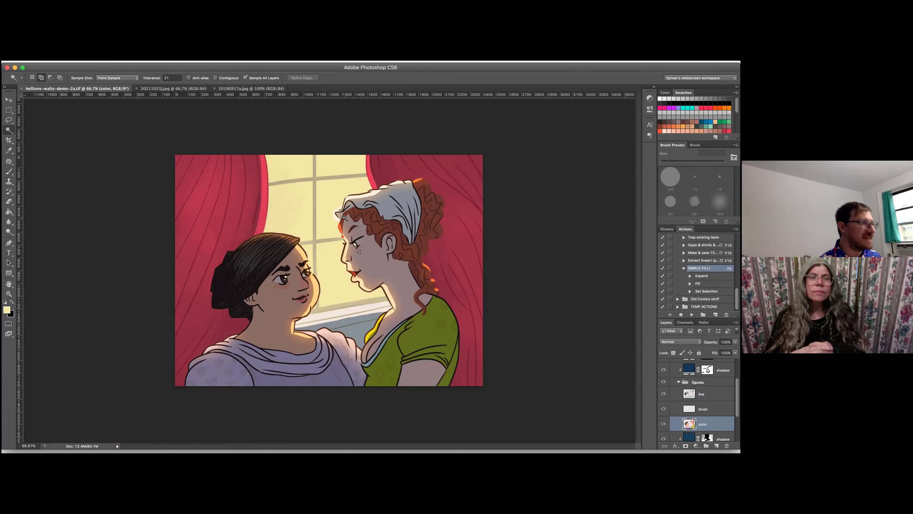
left_click(376, 262)
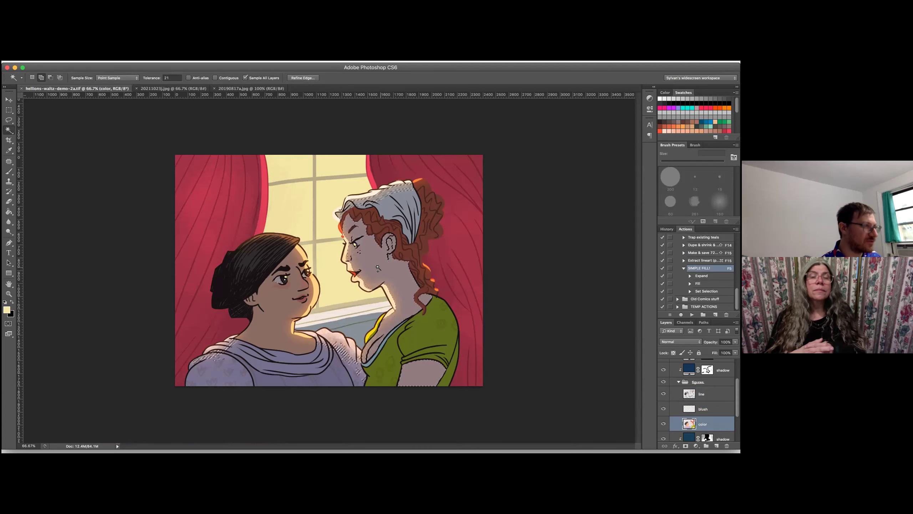
key("super+d")
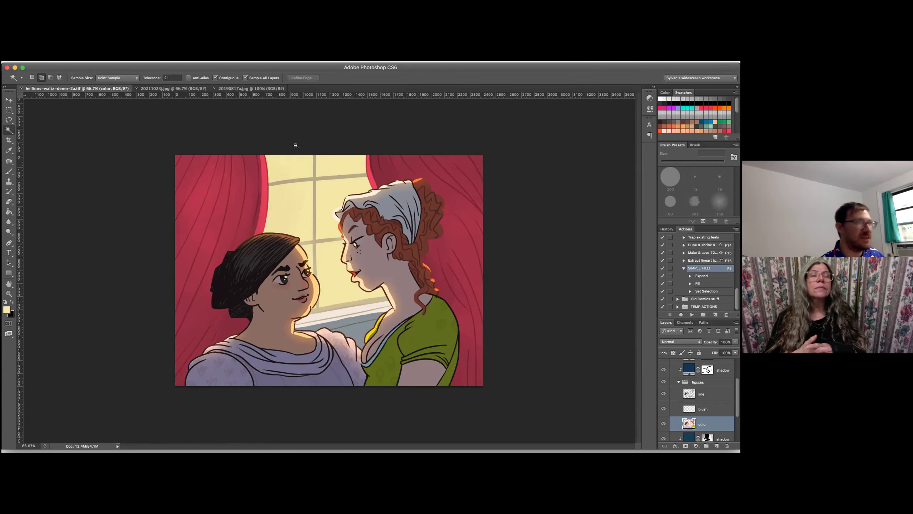
left_click(371, 254)
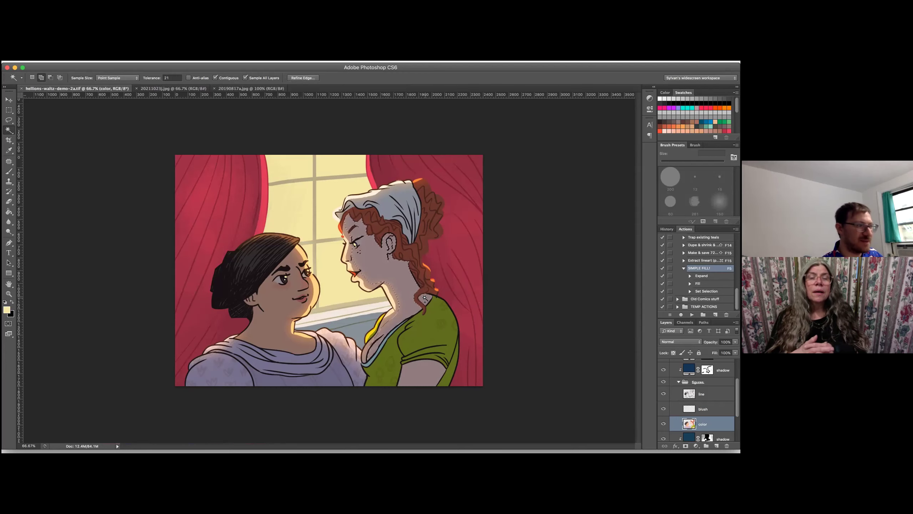
key("super+d")
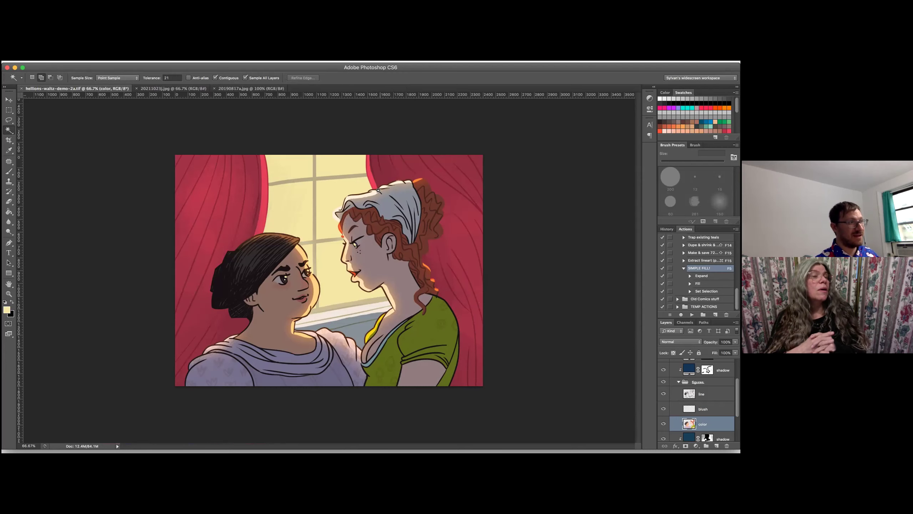
left_click(387, 200)
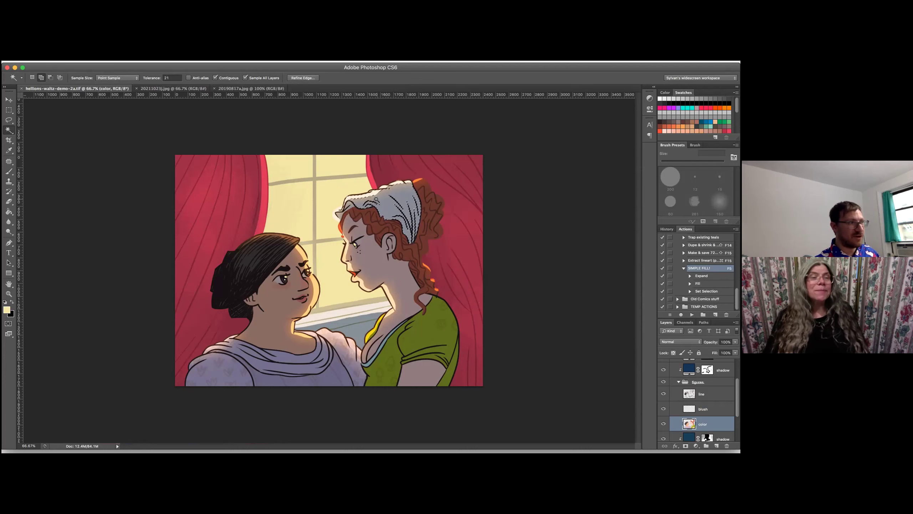
key("super+d")
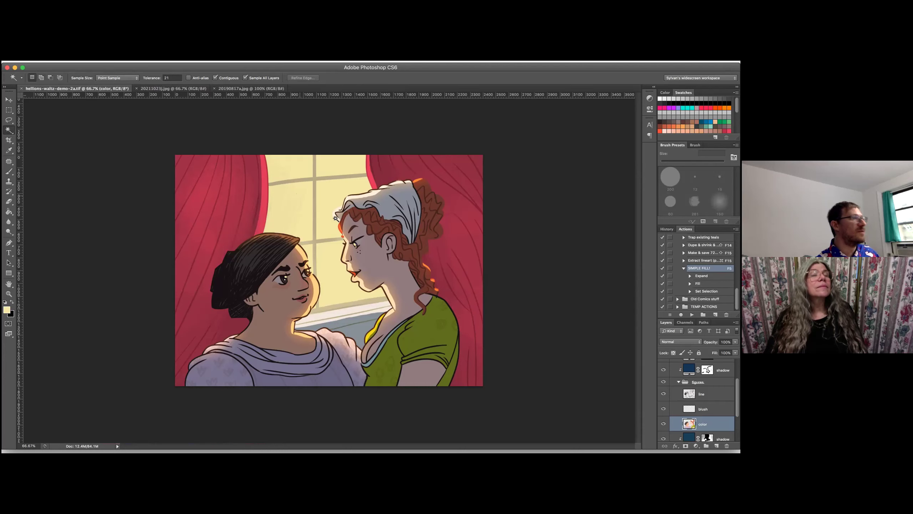
left_click(391, 201)
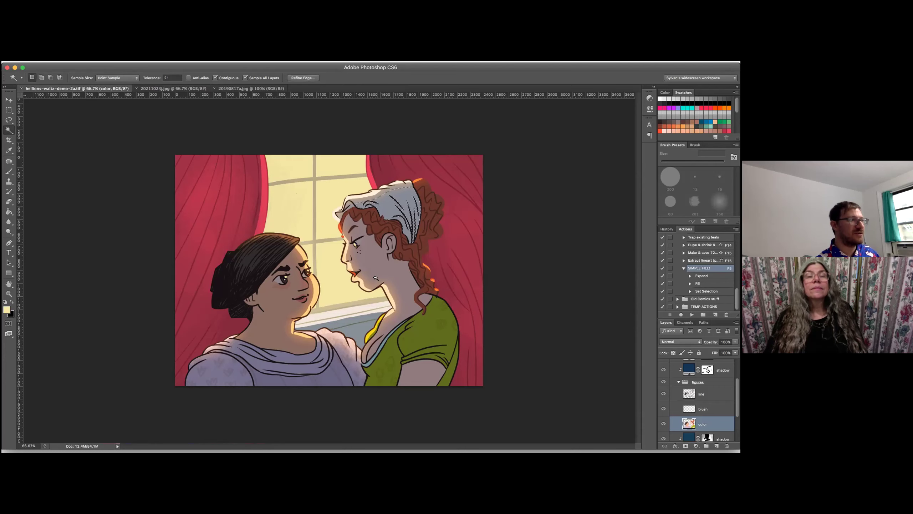
left_click(373, 211)
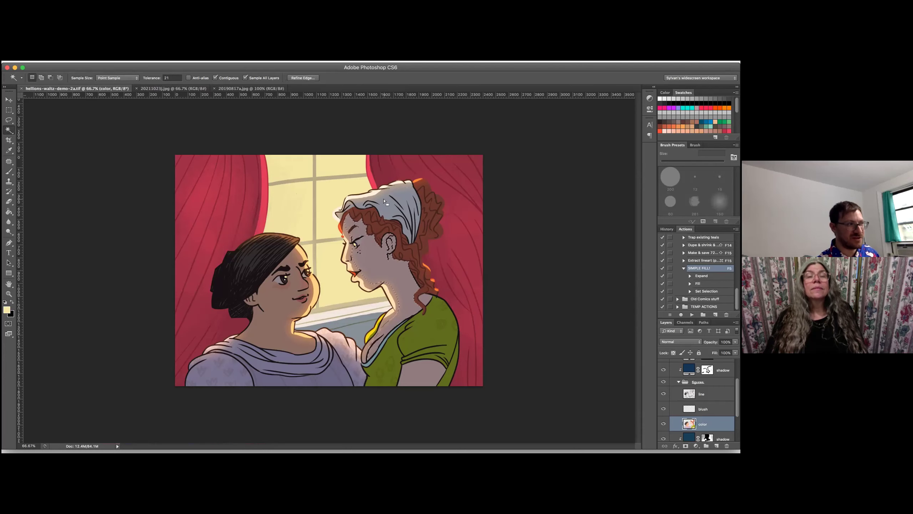
key("ctrl+z")
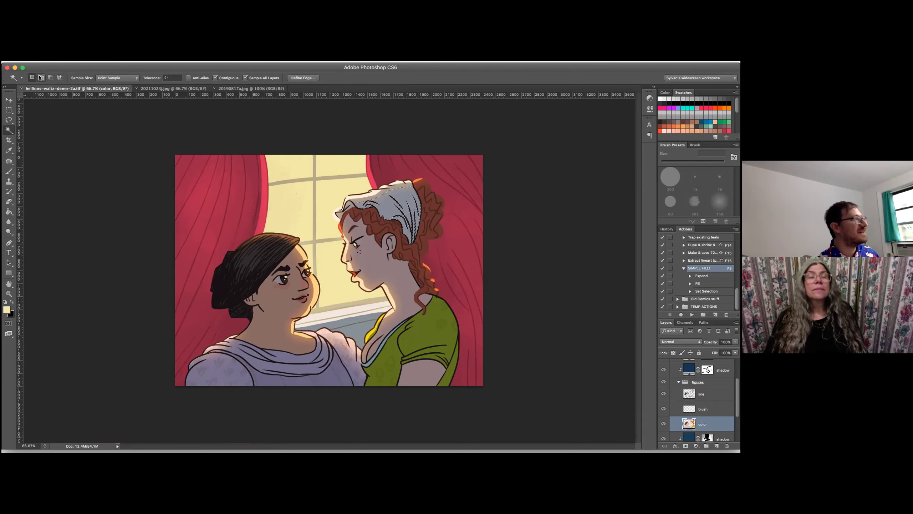
left_click(376, 195, "shift")
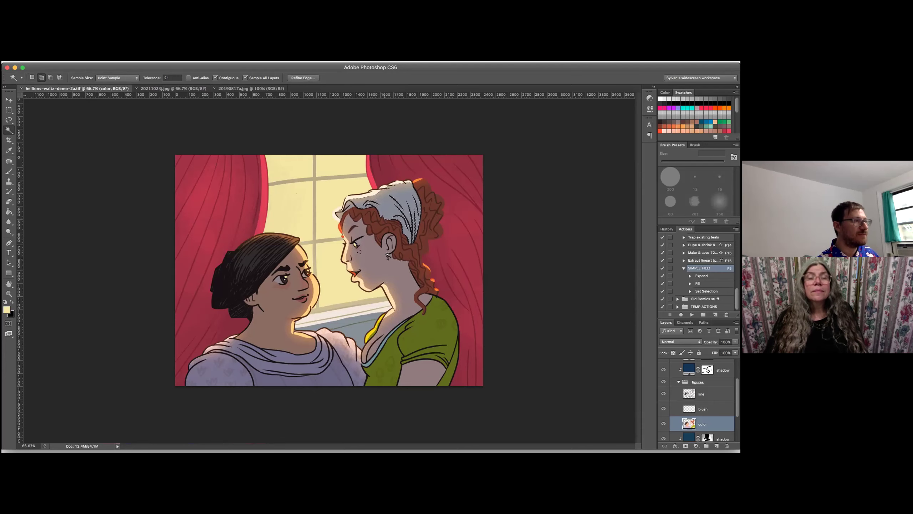
left_click(348, 239, "shift")
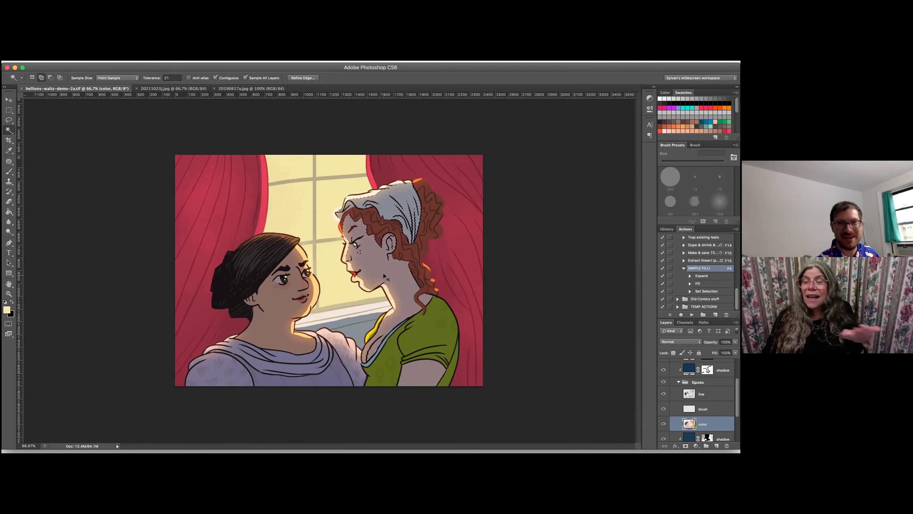
key("super+d")
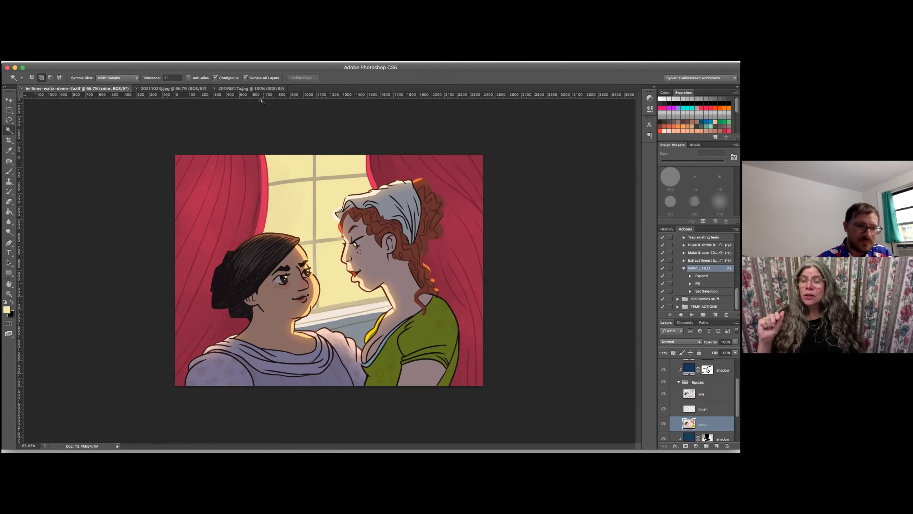
- Inspect the blend settings of the shadow and orange shadow copy layers
scroll(682, 386, "up", 1)
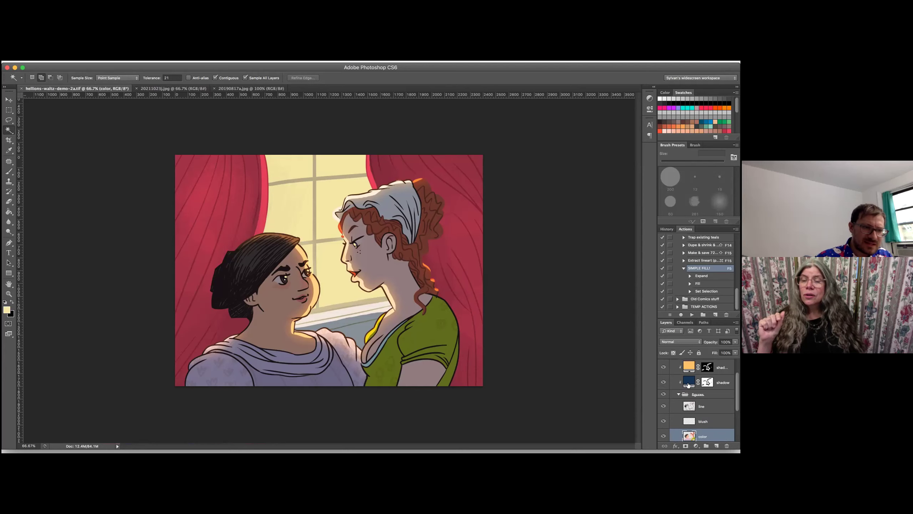
left_click(689, 384)
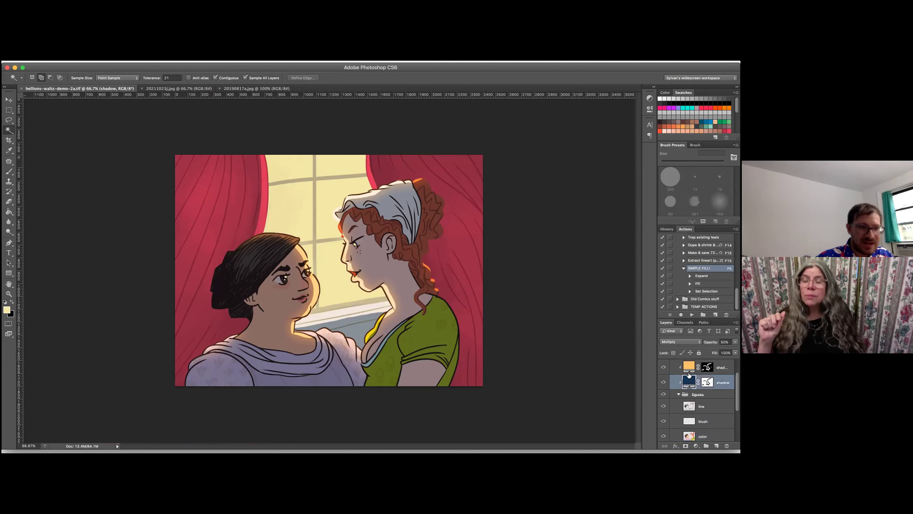
left_click(688, 367)
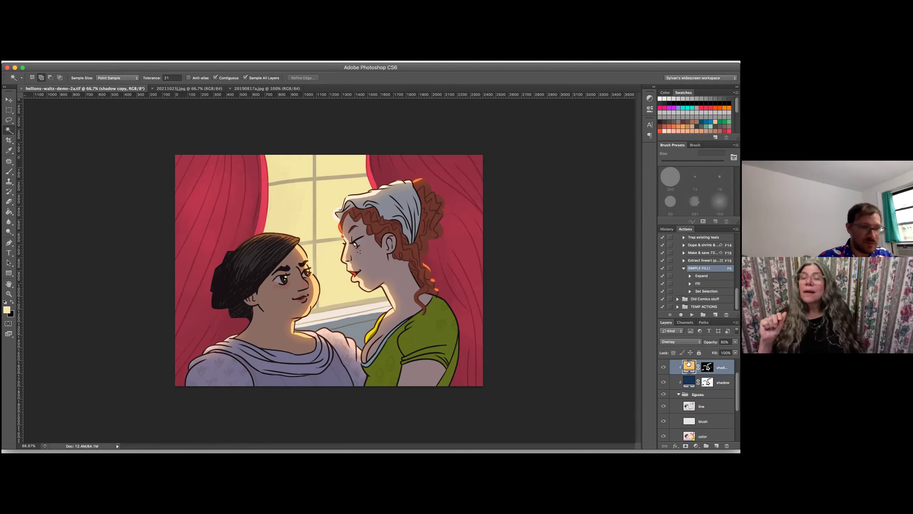
scroll(689, 365, "up", 2)
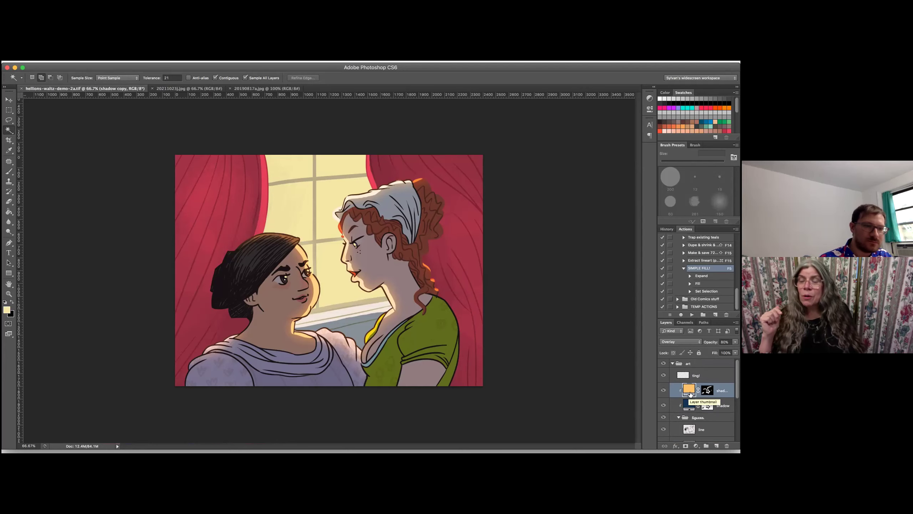
left_click(689, 405)
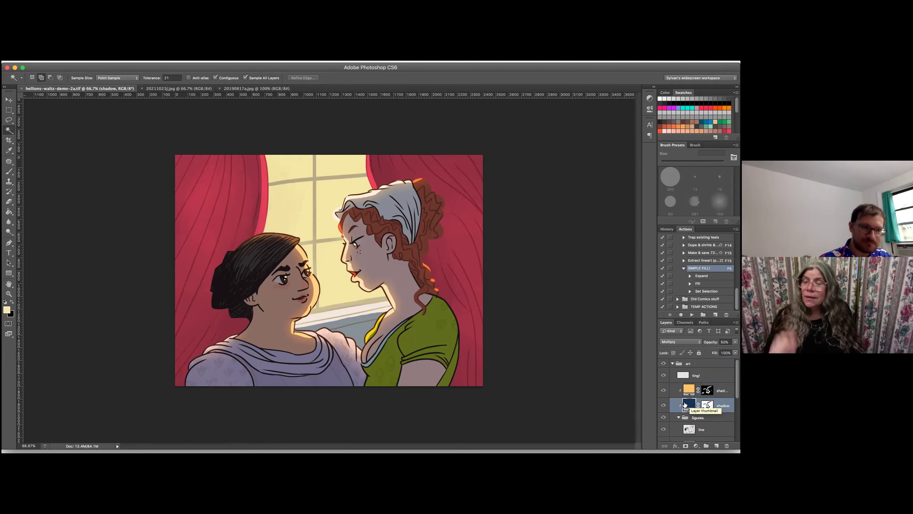
- Collapse the figures and background layer groups in the Layers panel
scroll(686, 404, "down", 1)
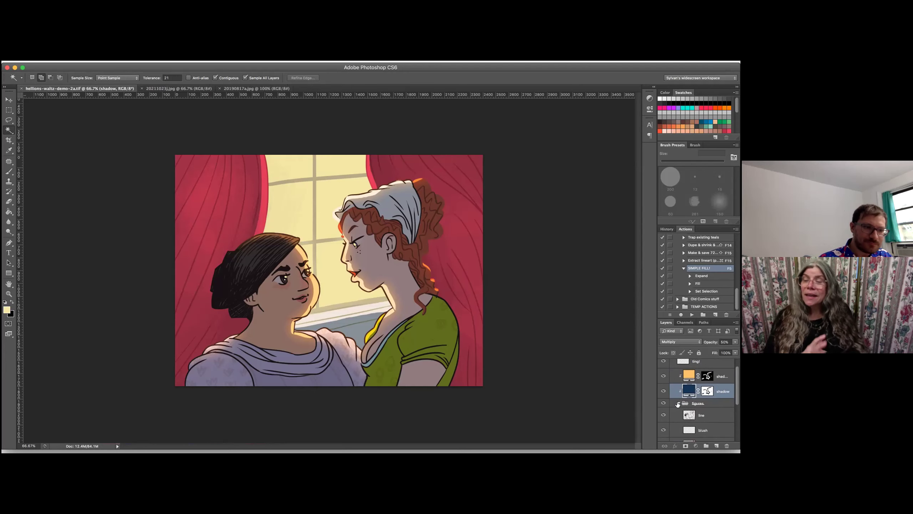
left_click(678, 403)
left_click(678, 427)
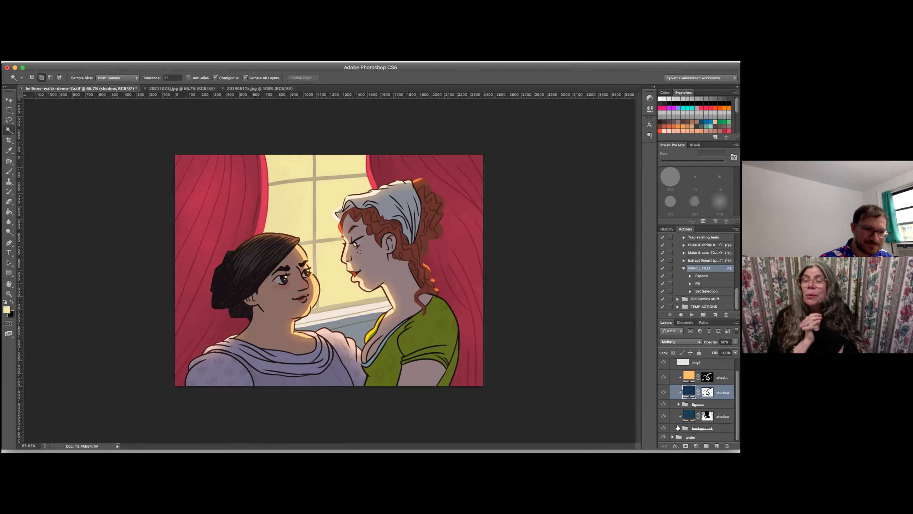
scroll(678, 427, "up", 1)
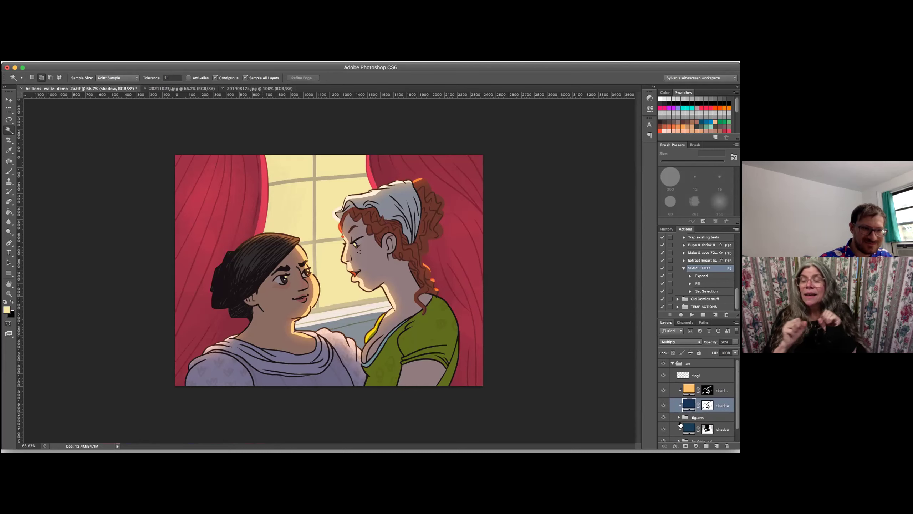